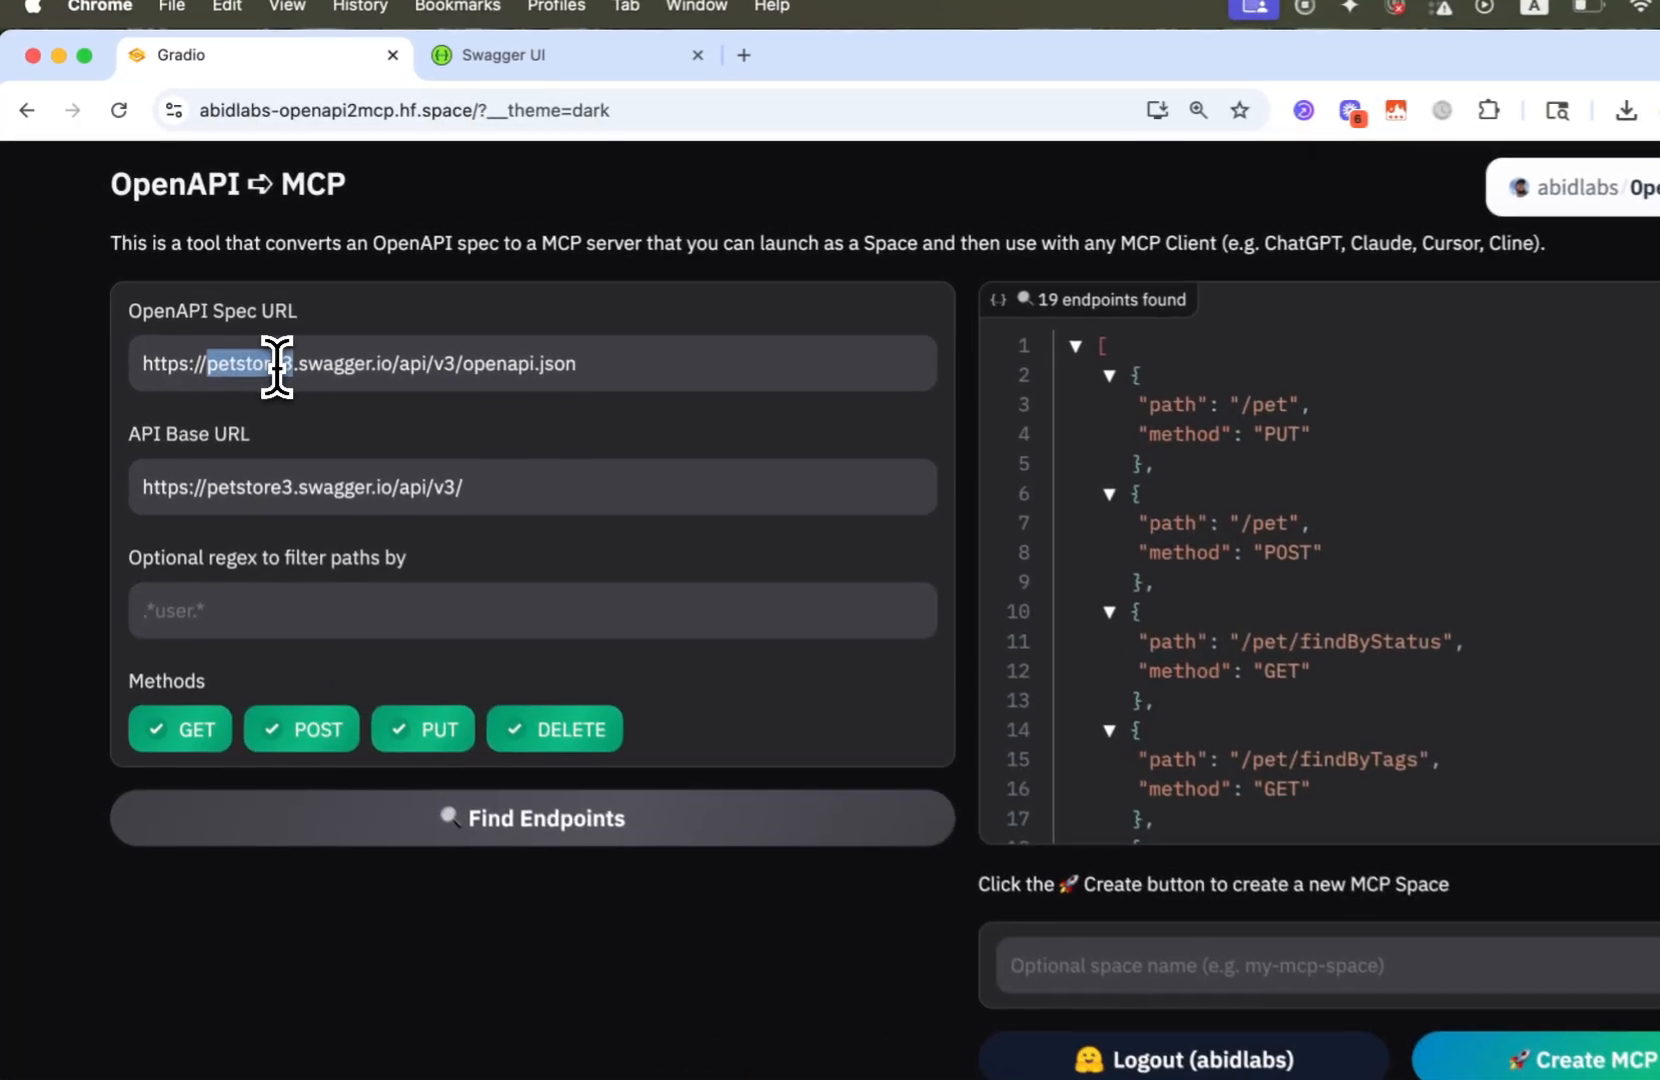
Switch to the Swagger Petstore documentation and examine its endpoint list and the details of the PUT /pet endpoint
{"action": "triple_click", "coordinate": [252, 330]}
{"action": "left_click", "coordinate": [300, 370]}
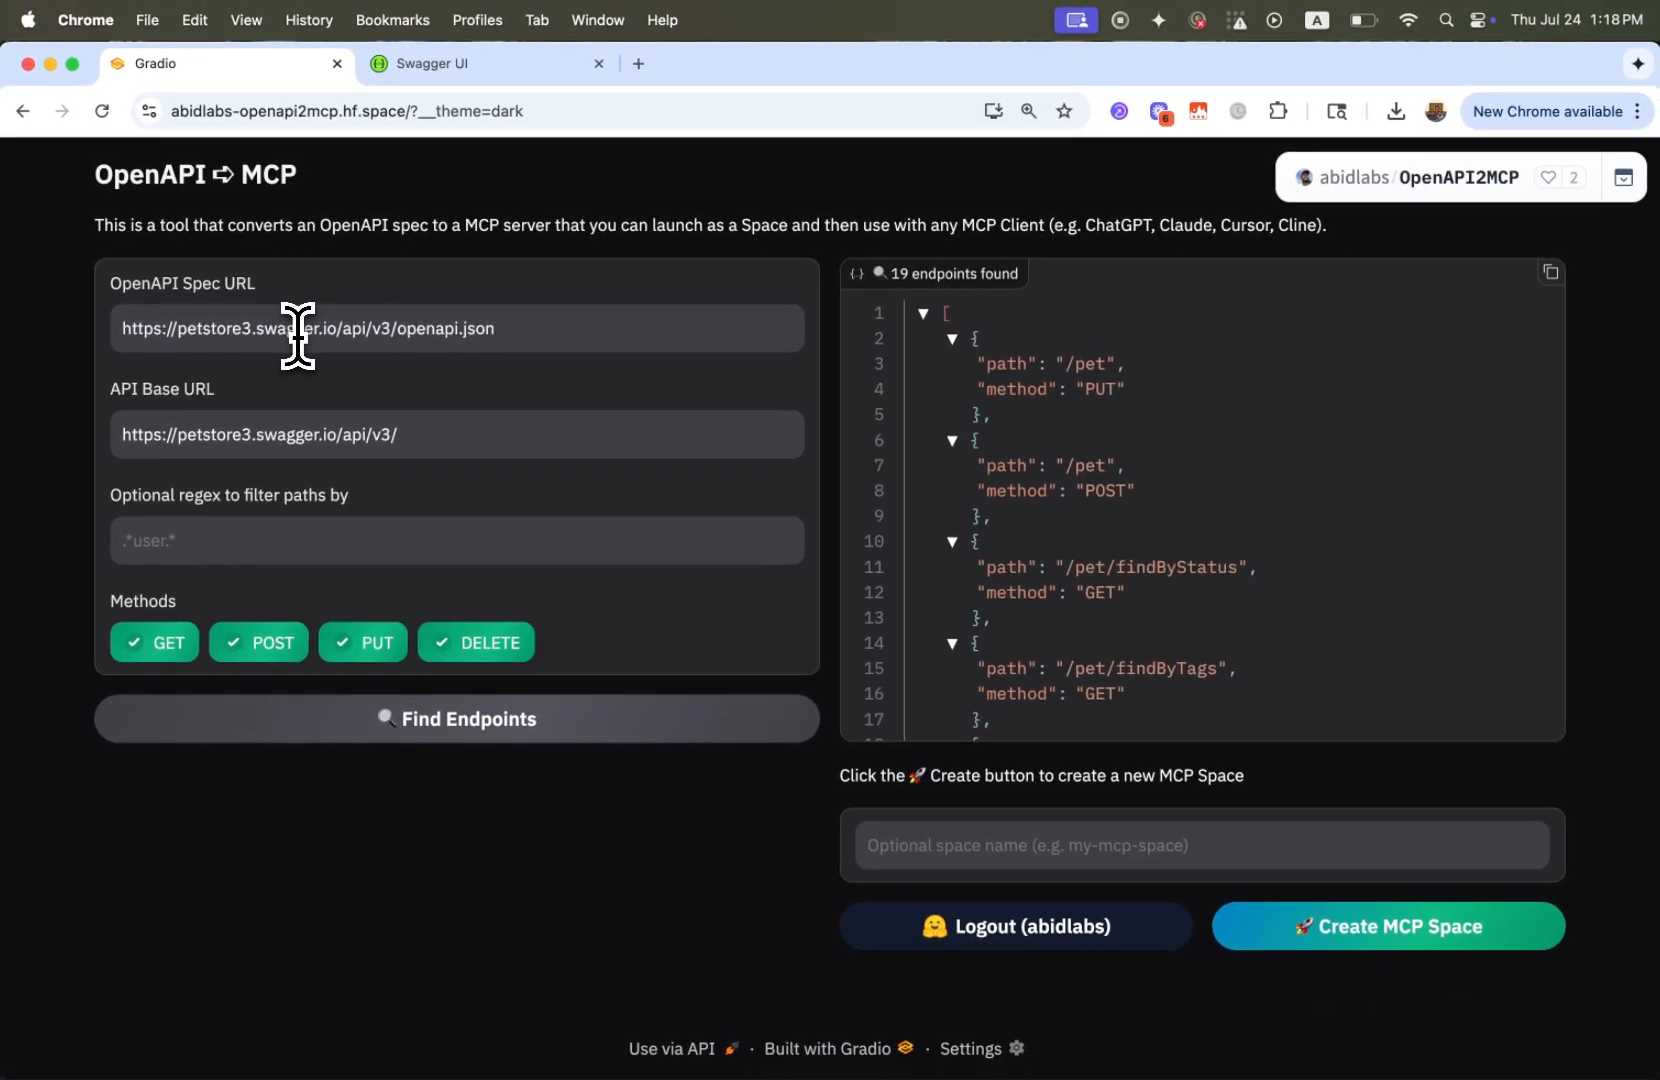
{"action": "left_click", "coordinate": [470, 63]}
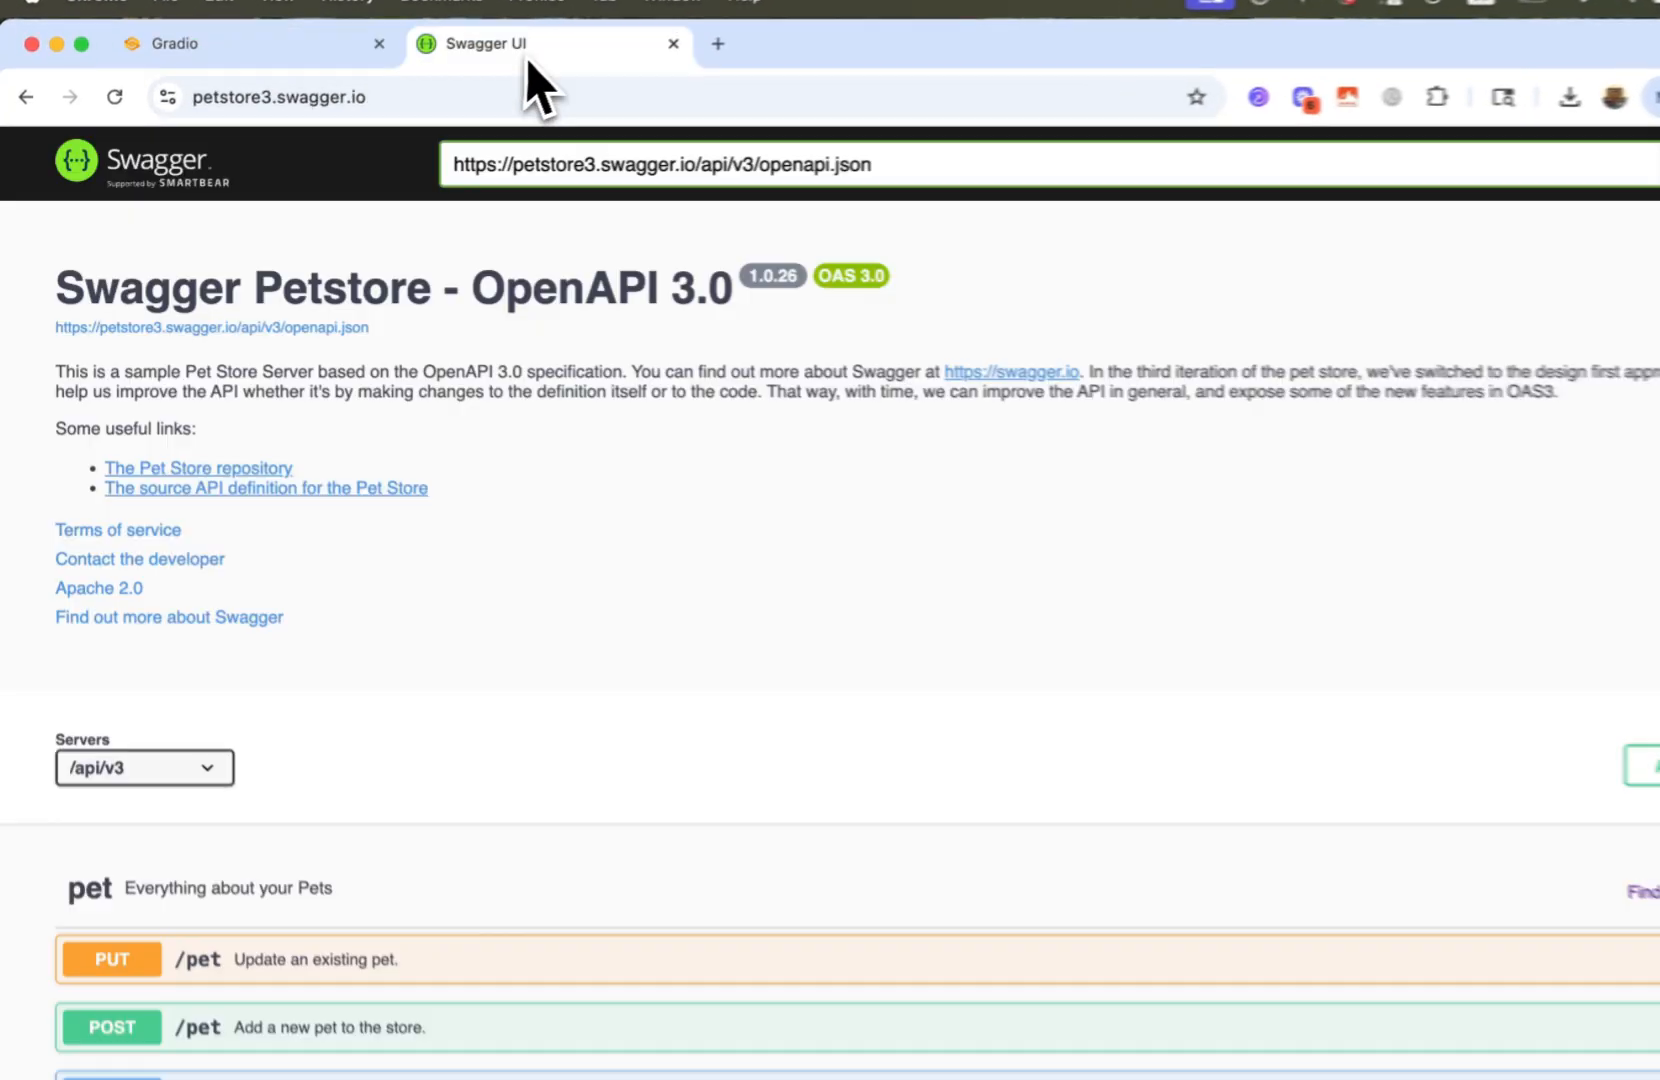
{"action": "scroll", "coordinate": [440, 346], "scroll_direction": "down", "scroll_amount": 6}
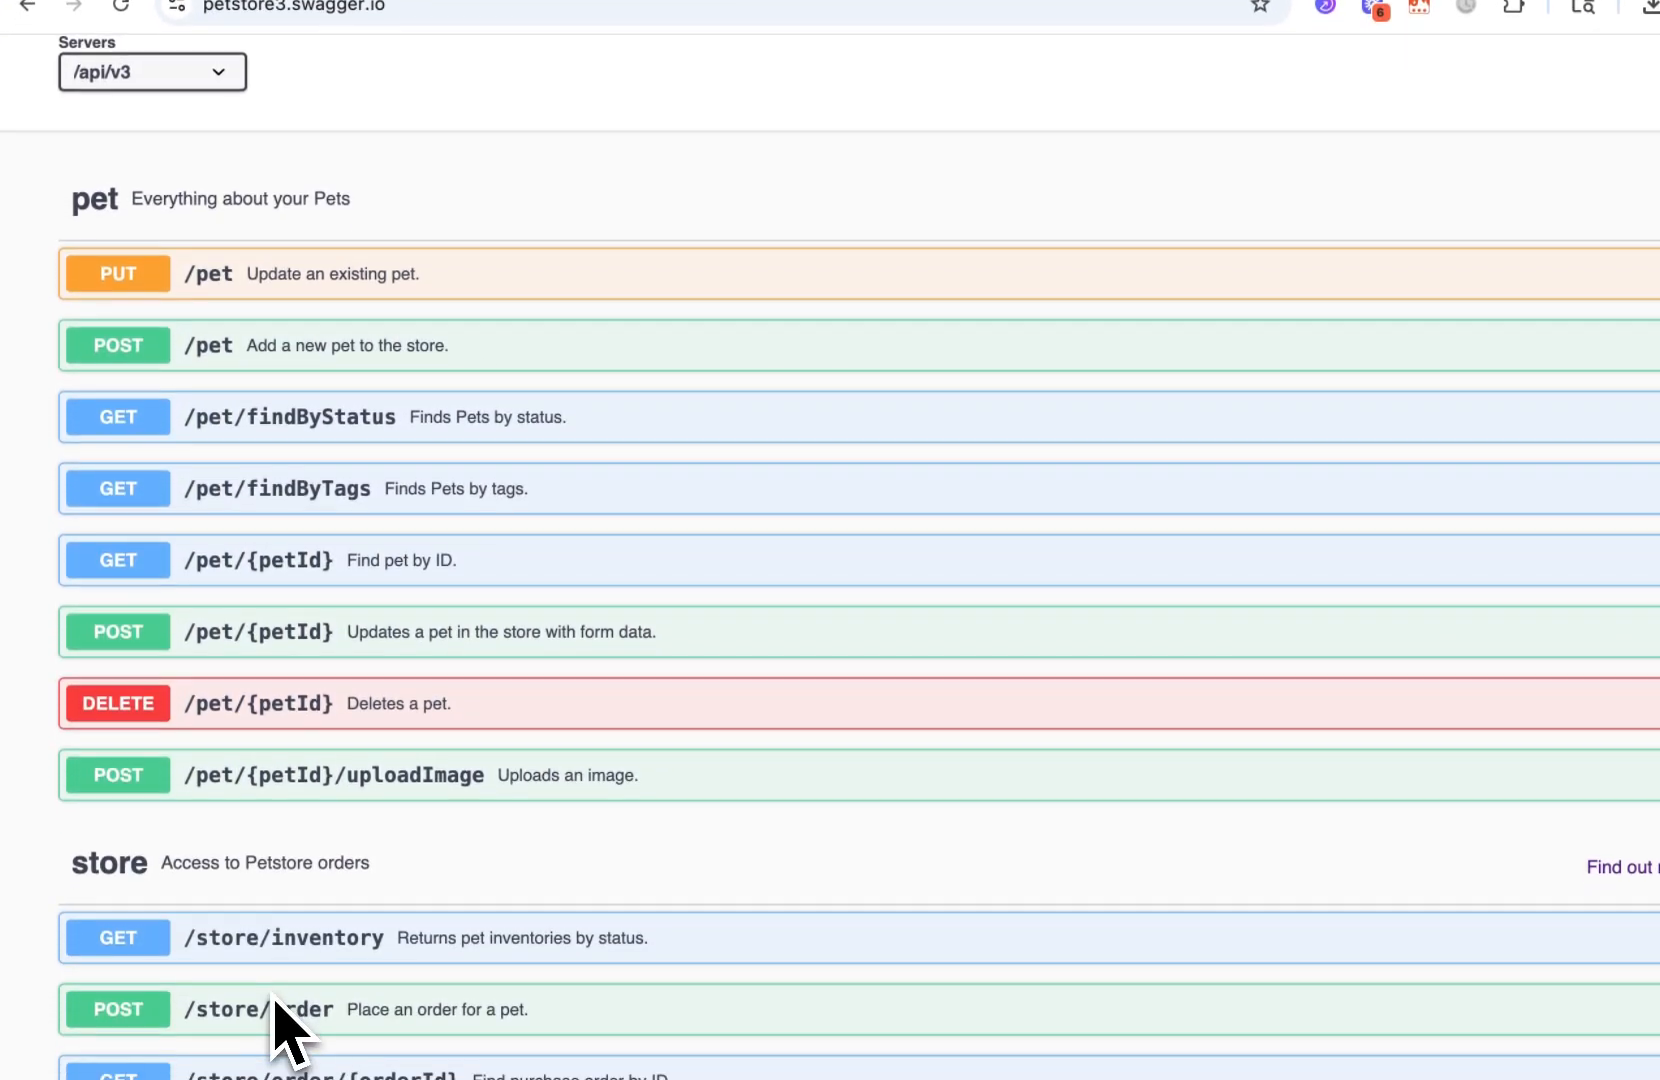
{"action": "scroll", "coordinate": [320, 850], "scroll_direction": "up", "scroll_amount": 3}
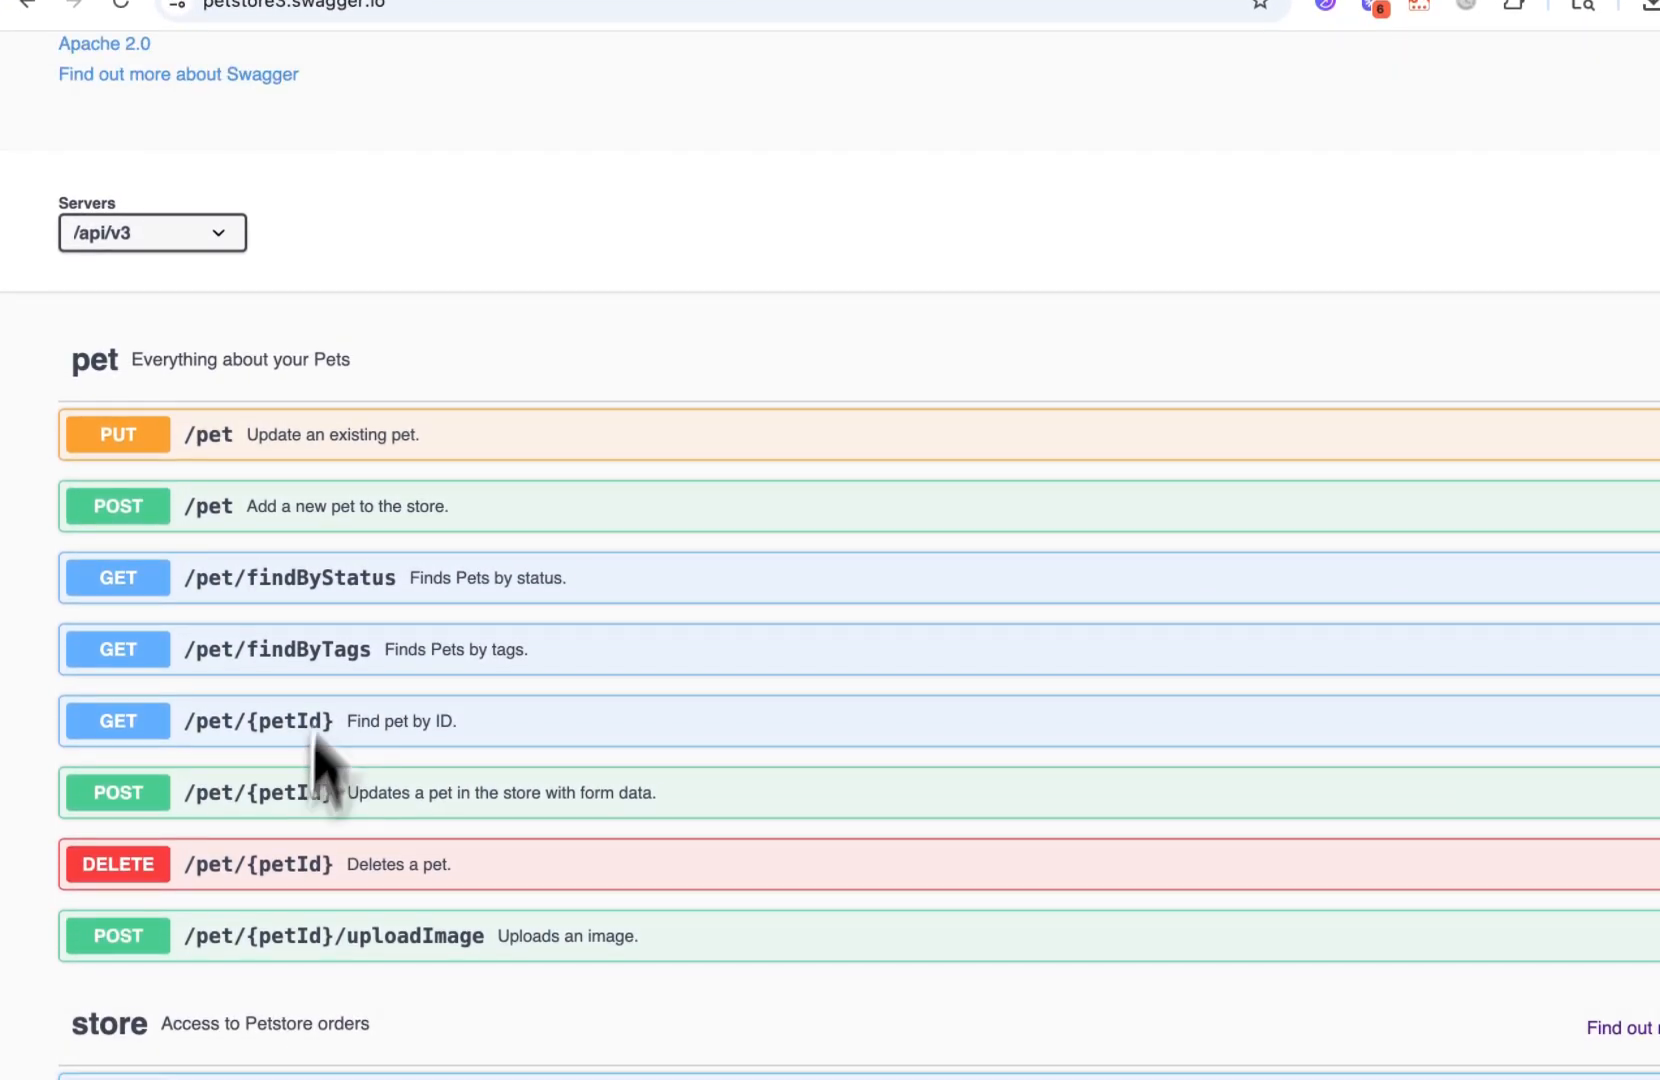
{"action": "left_click", "coordinate": [363, 447]}
{"action": "scroll", "coordinate": [255, 800], "scroll_direction": "down", "scroll_amount": 3}
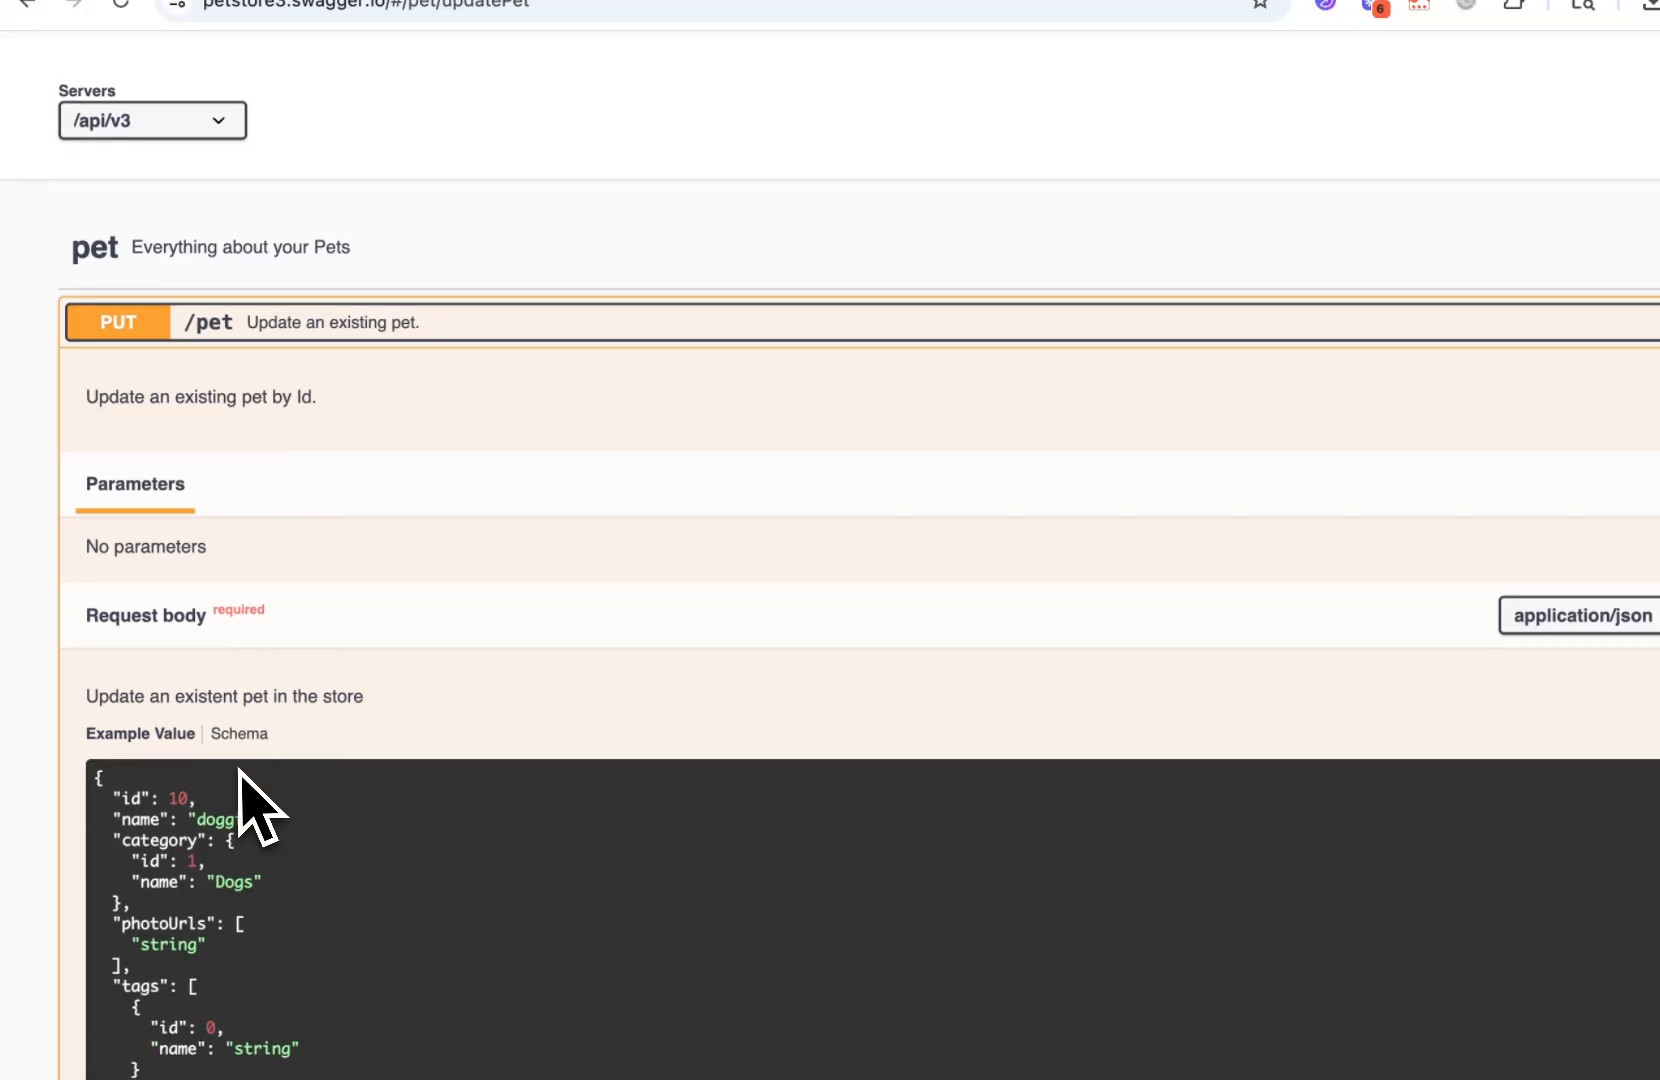
{"action": "left_click", "coordinate": [387, 262]}
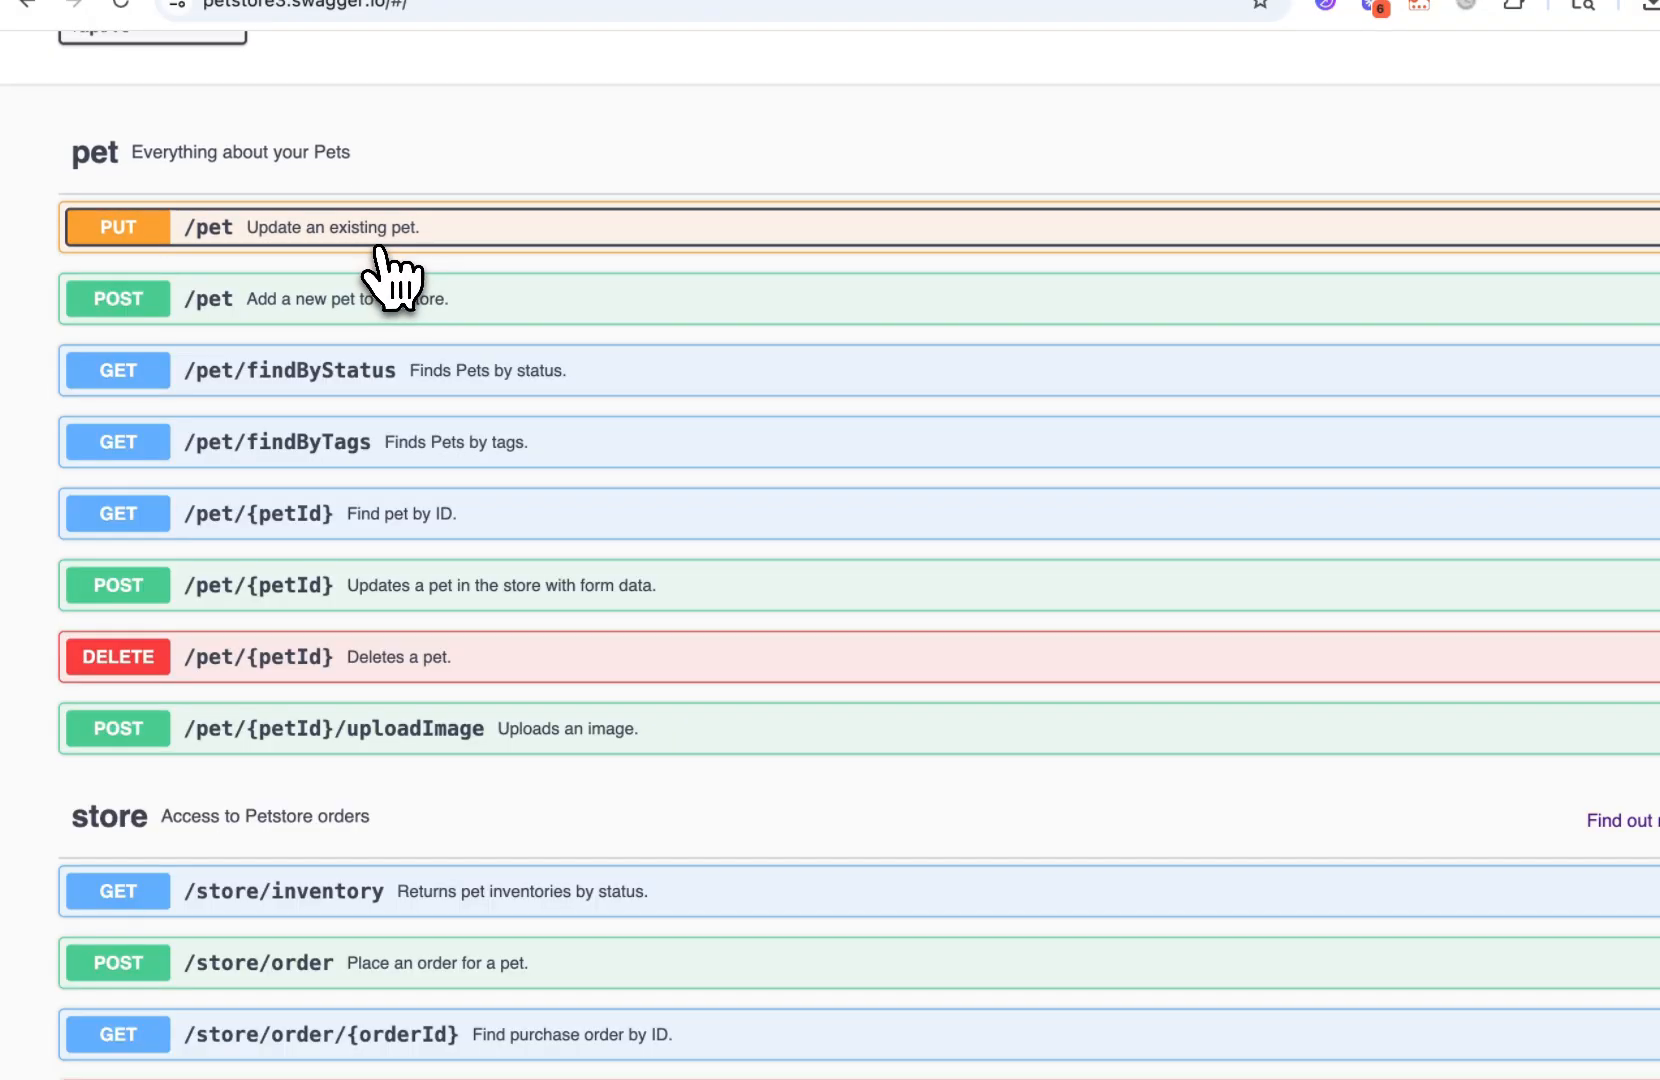
{"action": "scroll", "coordinate": [389, 275], "scroll_direction": "up", "scroll_amount": 5}
Return to the OpenAPI to MCP converter and examine the OpenAPI spec URL, API base URL and path filter fields
{"action": "left_click", "coordinate": [340, 62]}
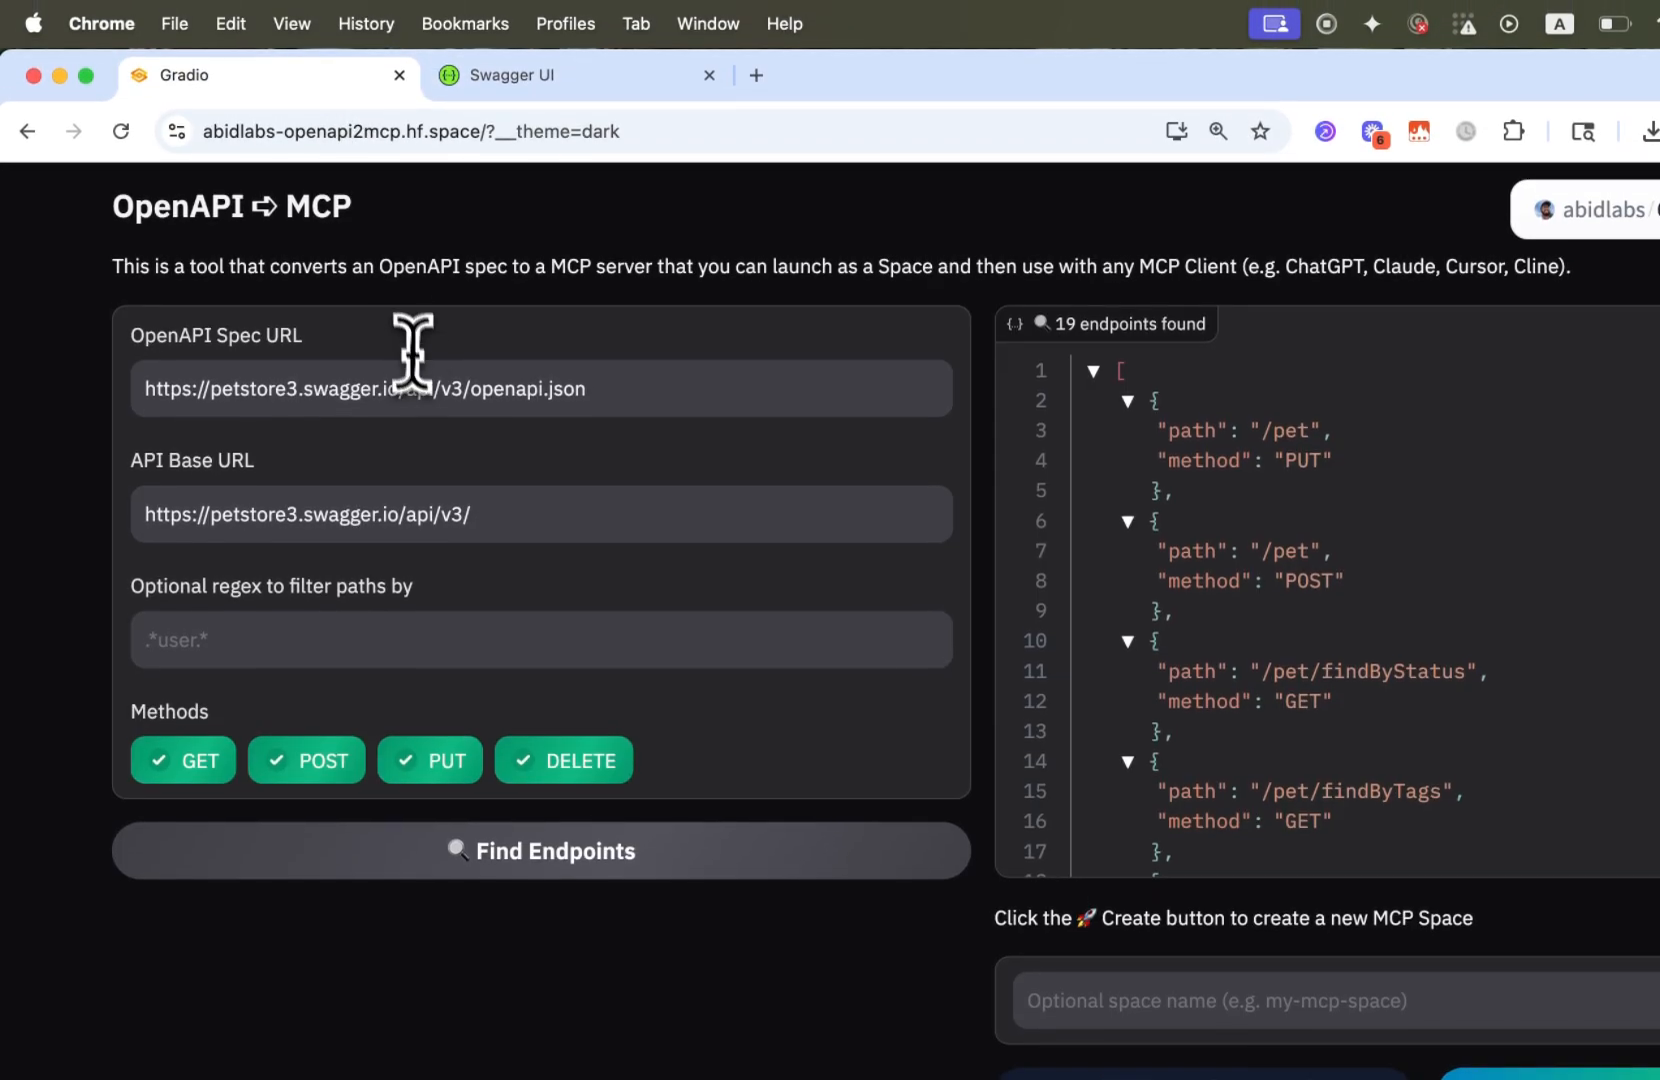
{"action": "triple_click", "coordinate": [441, 388]}
{"action": "left_click", "coordinate": [300, 388]}
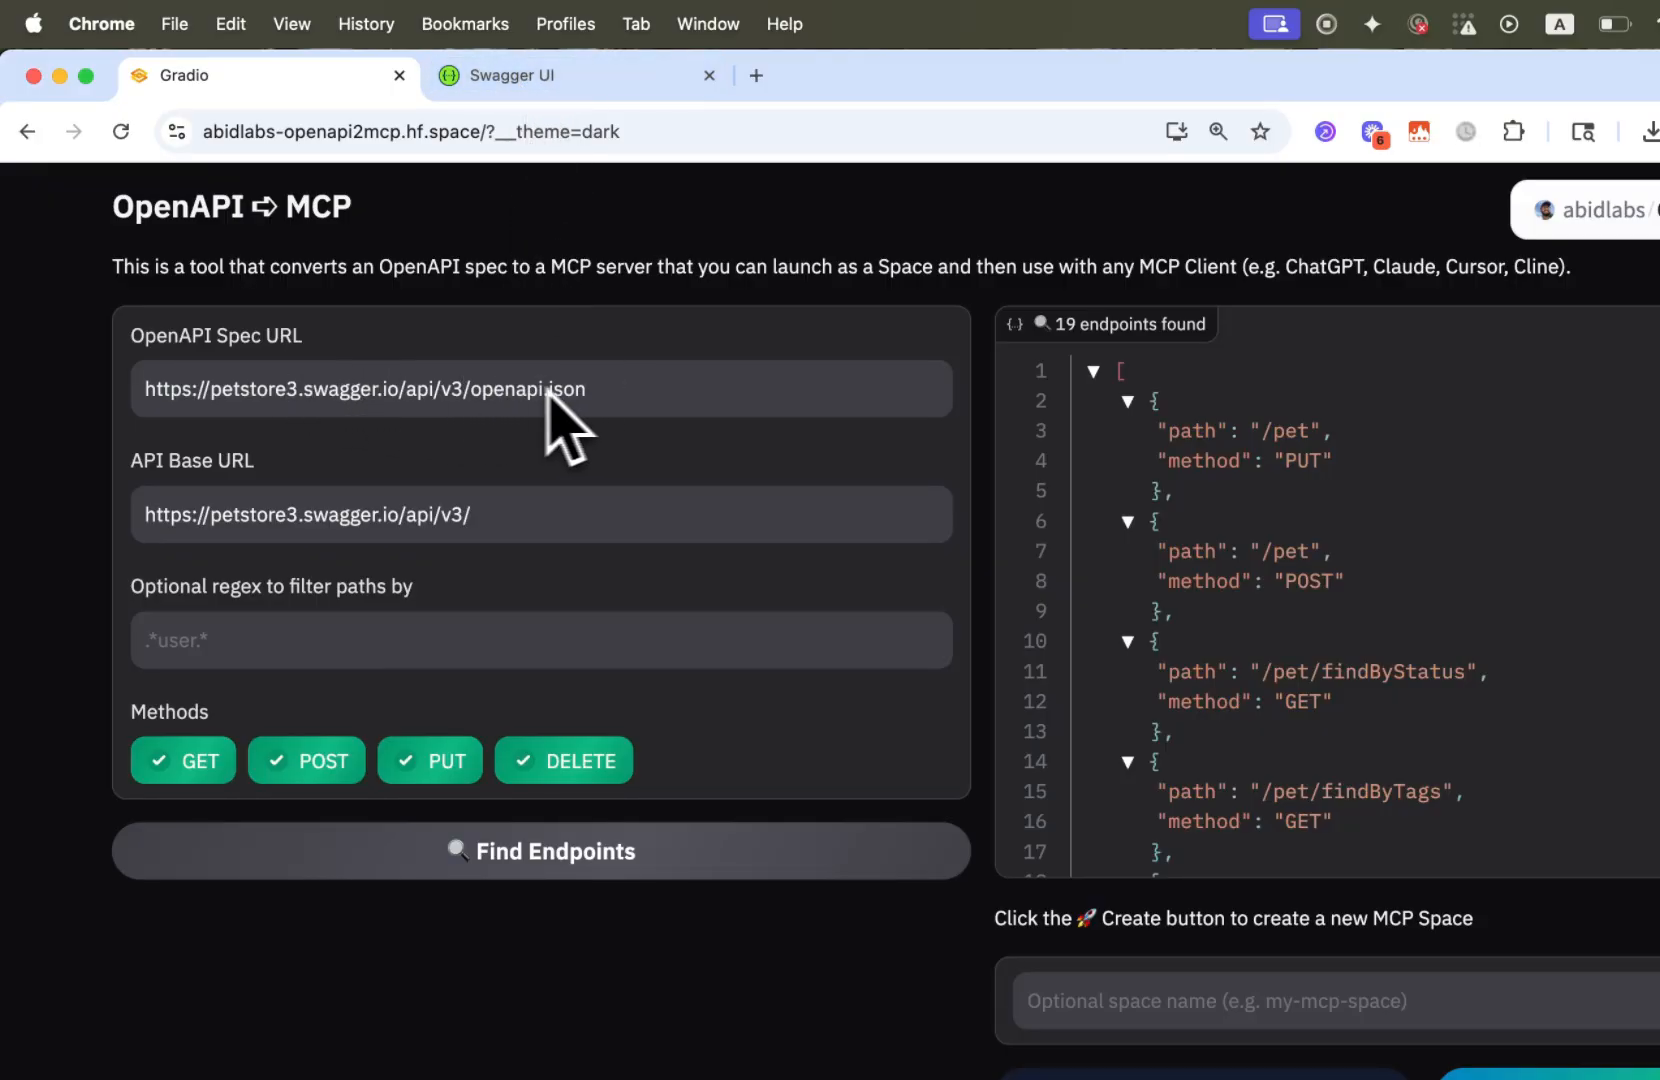
{"action": "triple_click", "coordinate": [394, 386]}
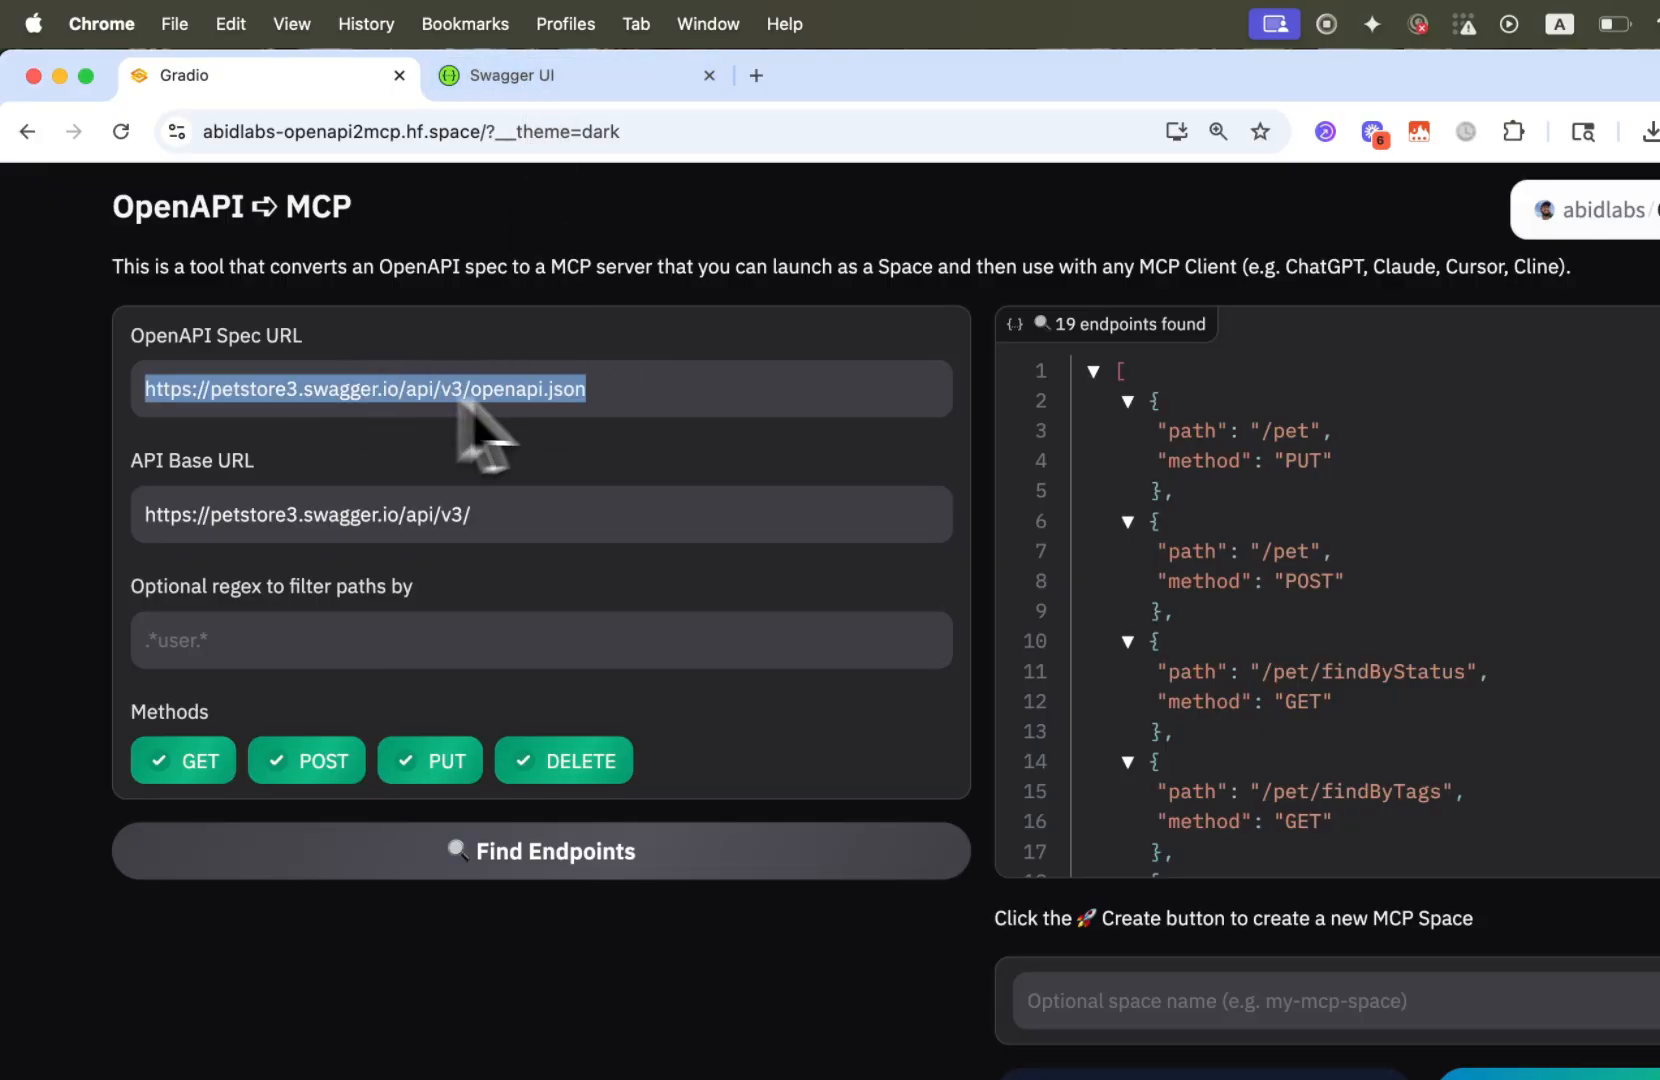
{"action": "left_click", "coordinate": [517, 398]}
{"action": "triple_click", "coordinate": [436, 514]}
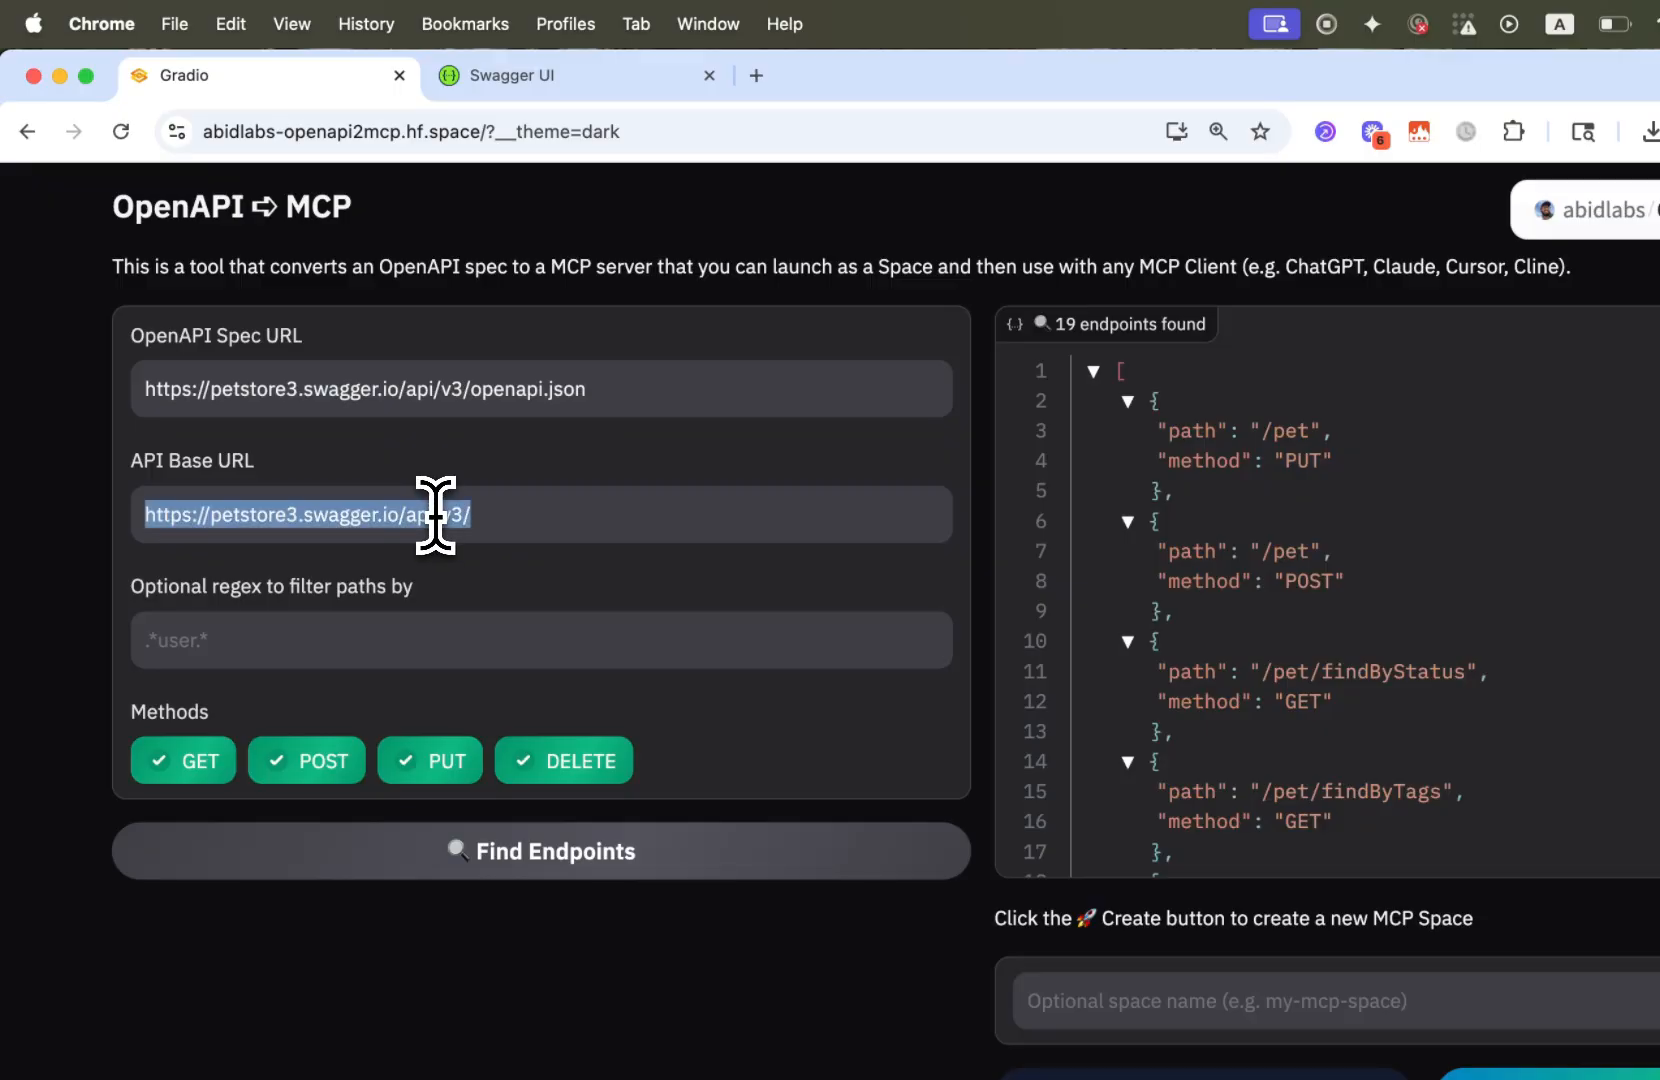
{"action": "left_click", "coordinate": [533, 503]}
{"action": "triple_click", "coordinate": [250, 502]}
{"action": "left_click", "coordinate": [475, 510]}
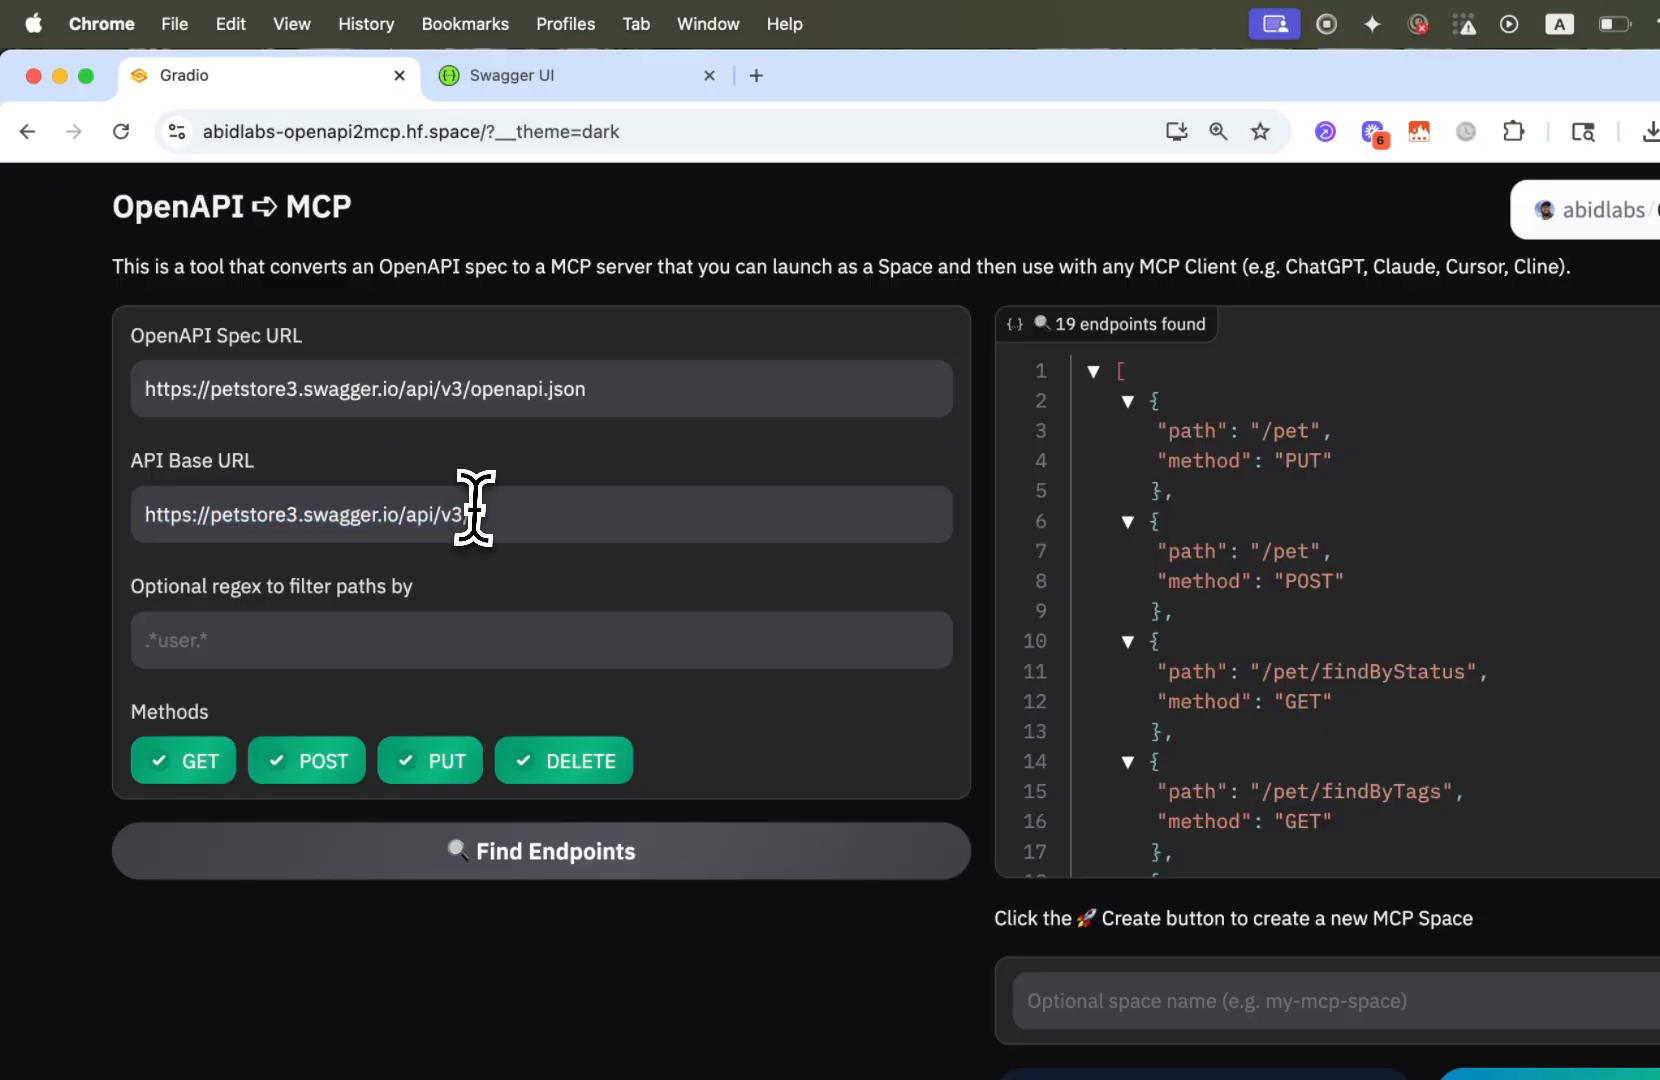
{"action": "type", "text": "/"}
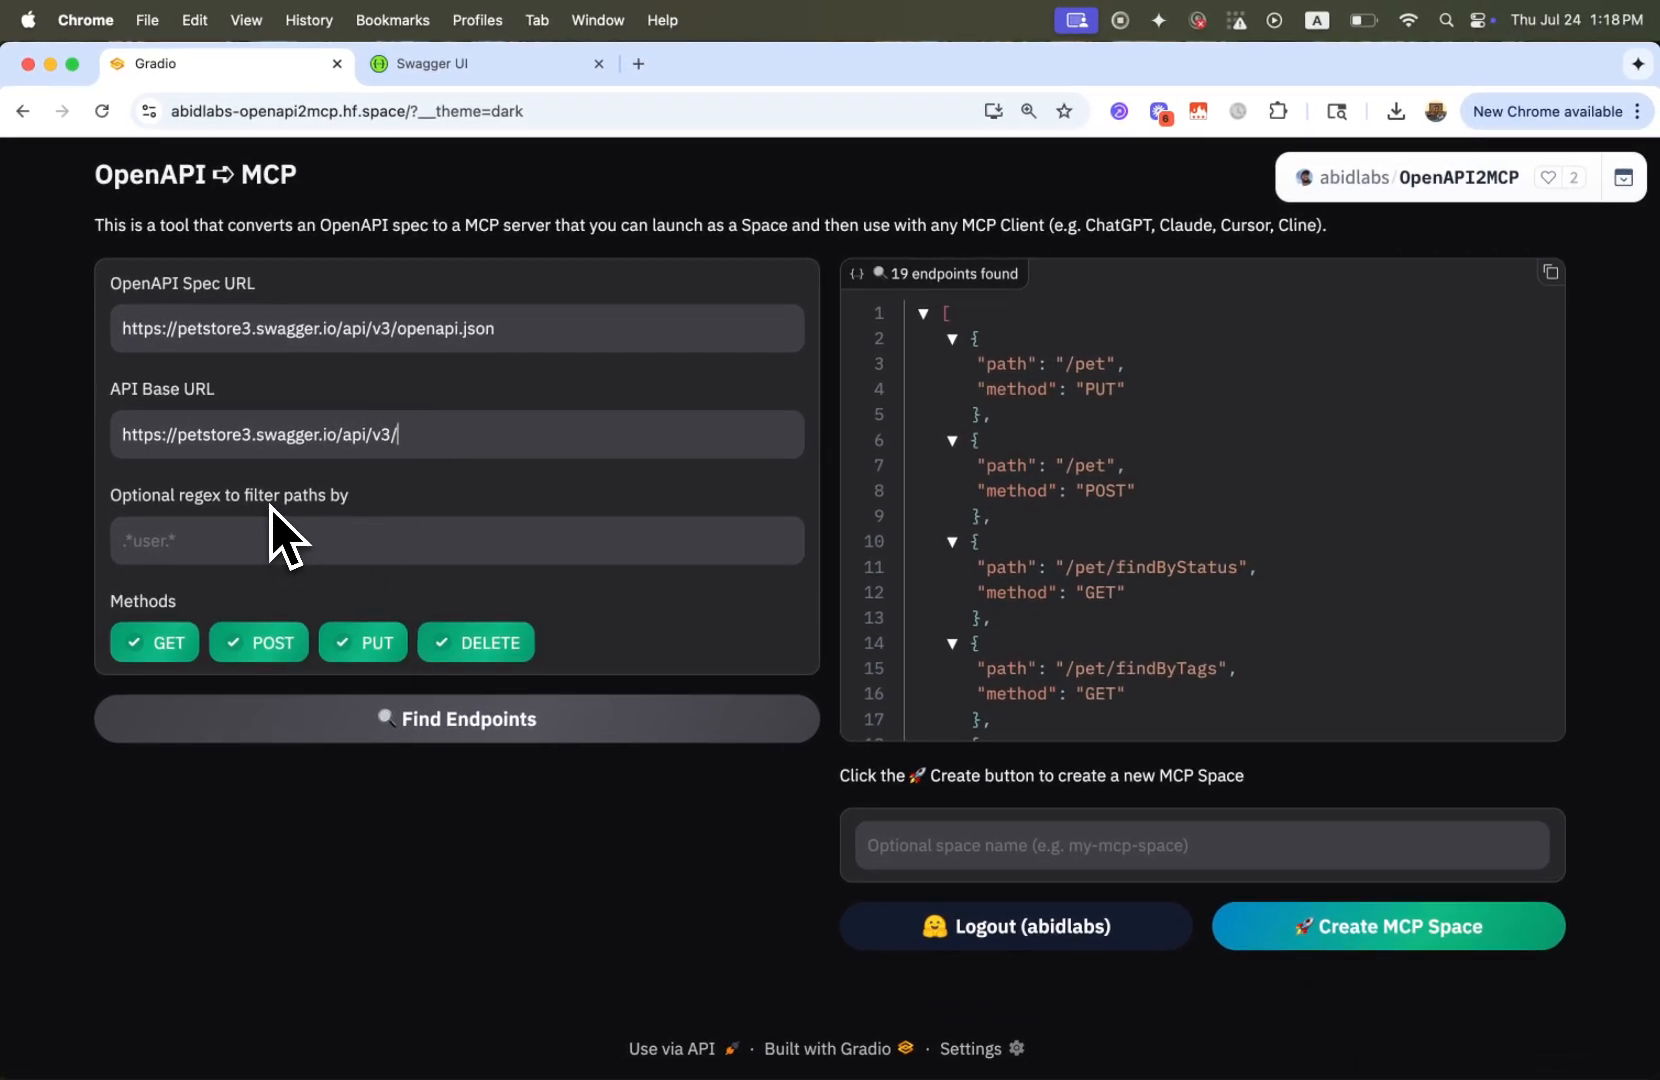
{"action": "left_click", "coordinate": [255, 537]}
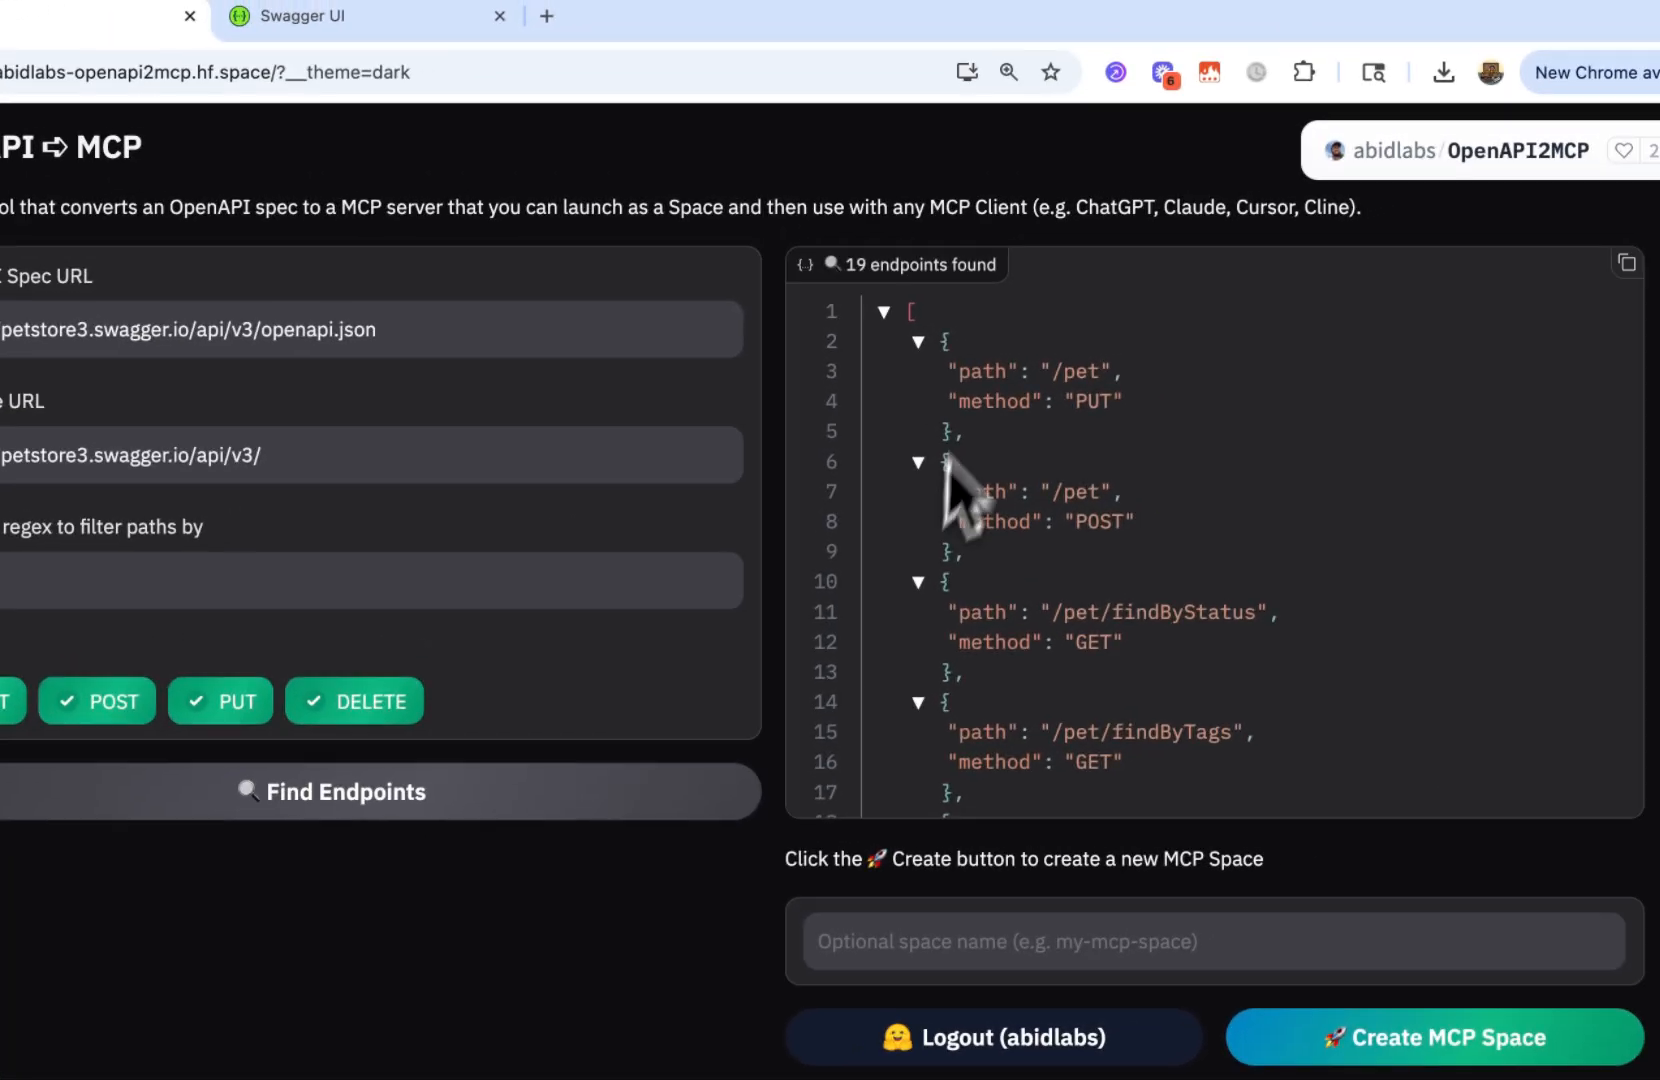
Examine the full list of endpoint paths and methods extracted from the Petstore spec
{"action": "scroll", "coordinate": [974, 389], "scroll_direction": "down", "scroll_amount": 10}
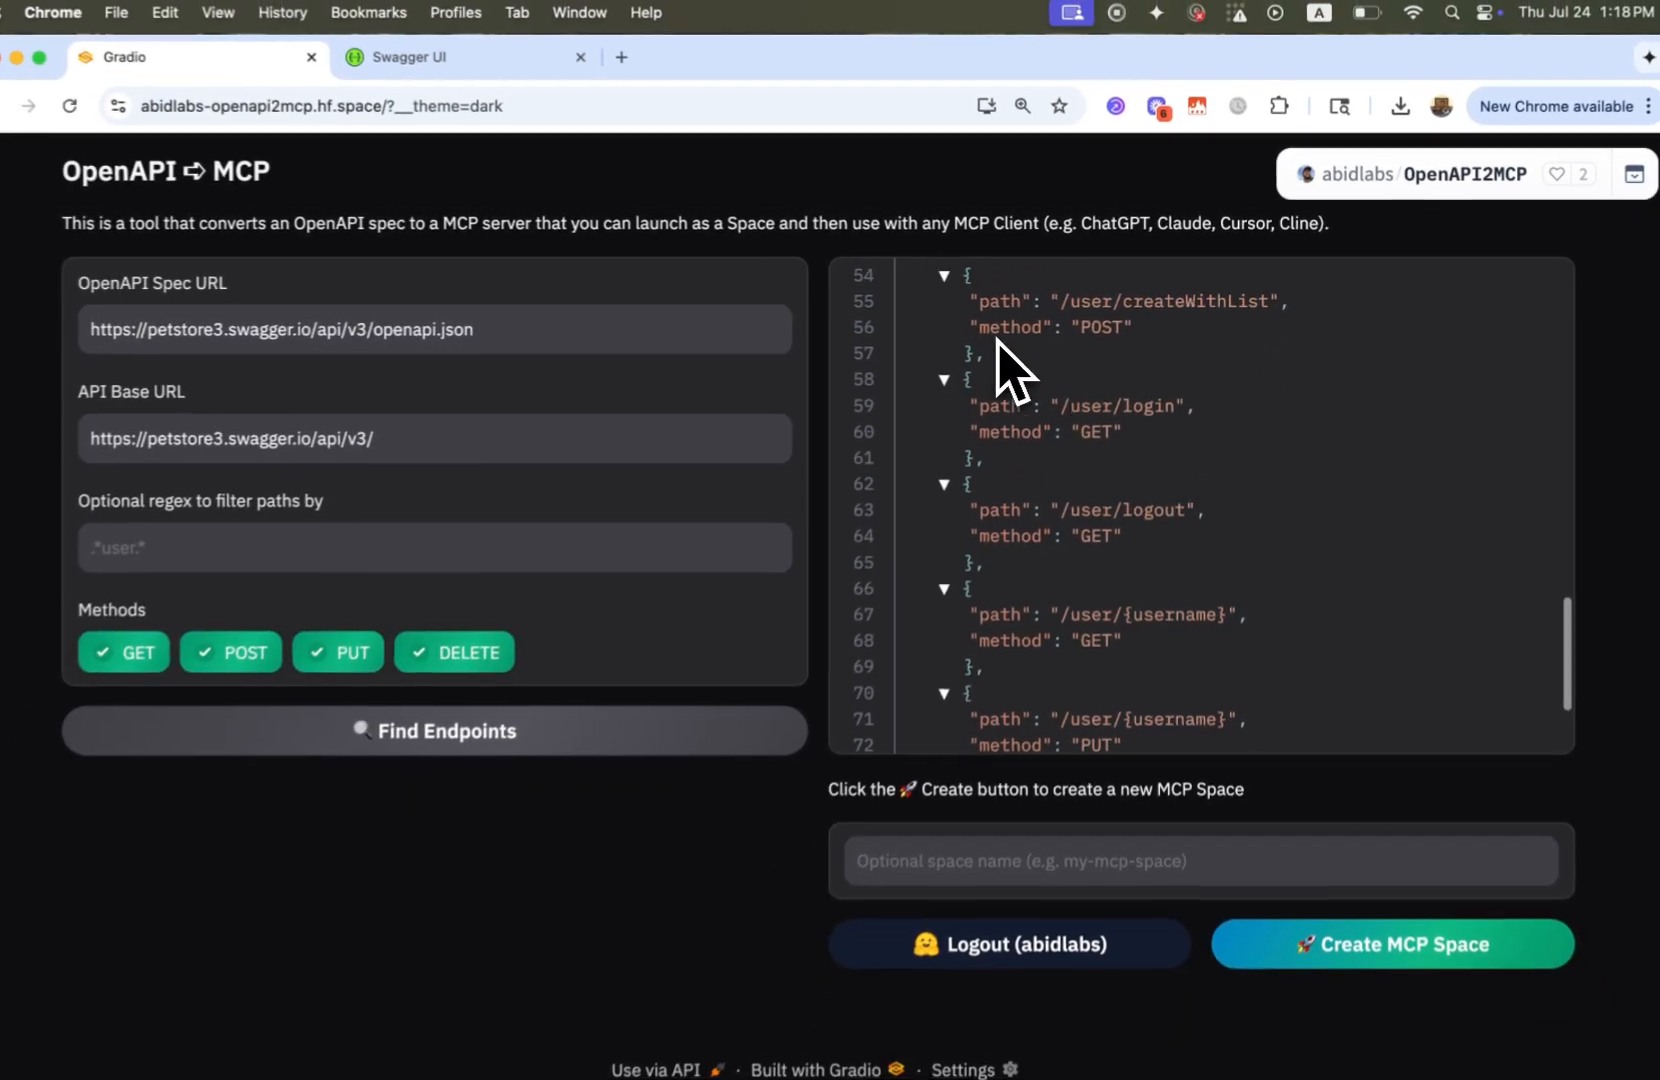
{"action": "scroll", "coordinate": [1019, 370], "scroll_direction": "up", "scroll_amount": 12}
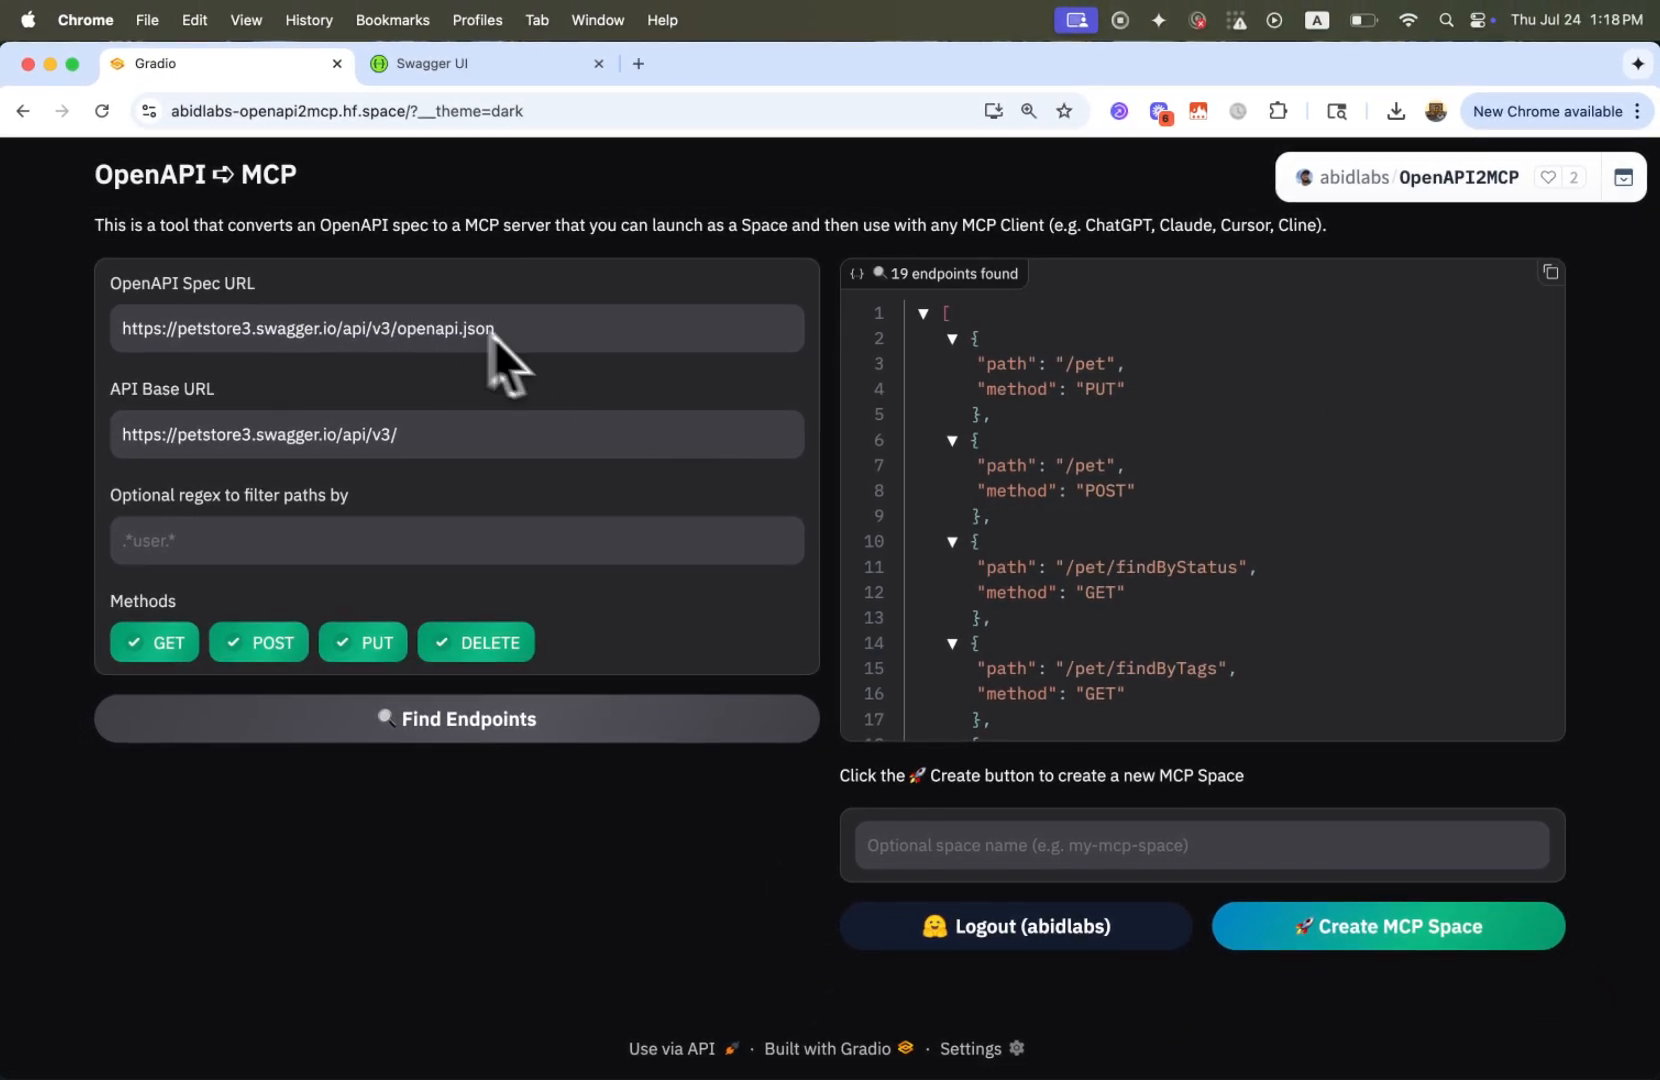
{"action": "double_click", "coordinate": [279, 331]}
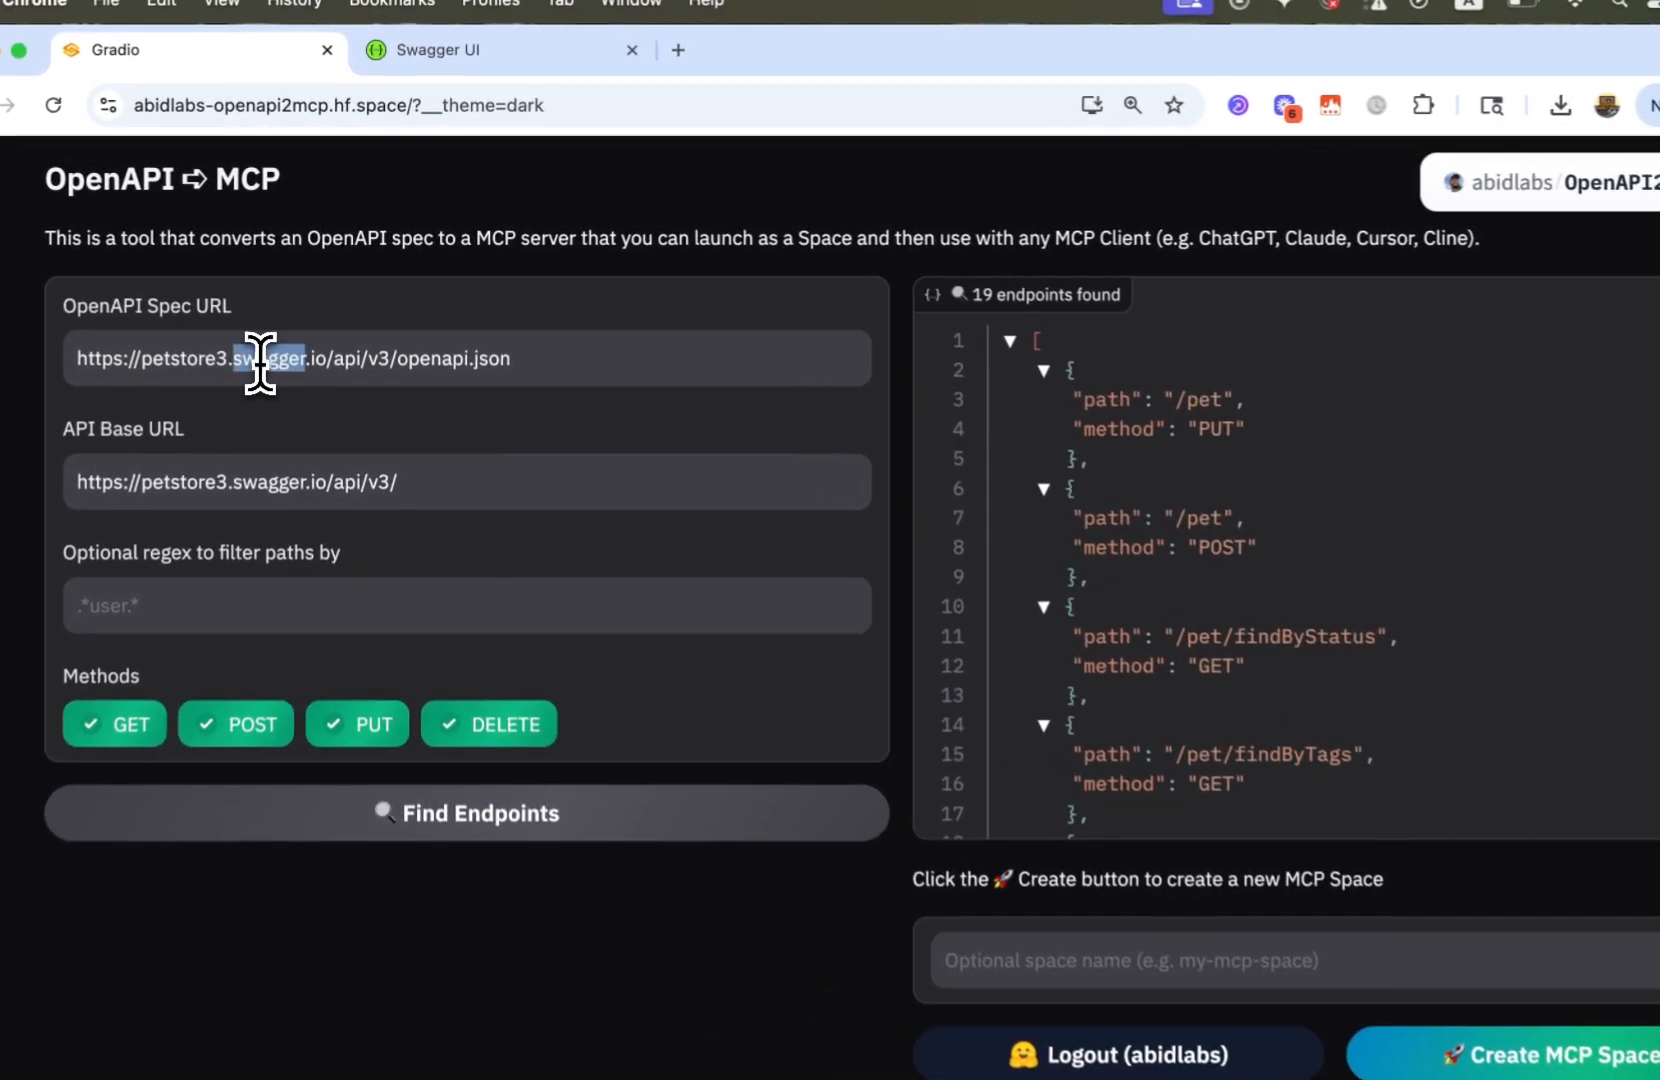
{"action": "triple_click", "coordinate": [260, 362]}
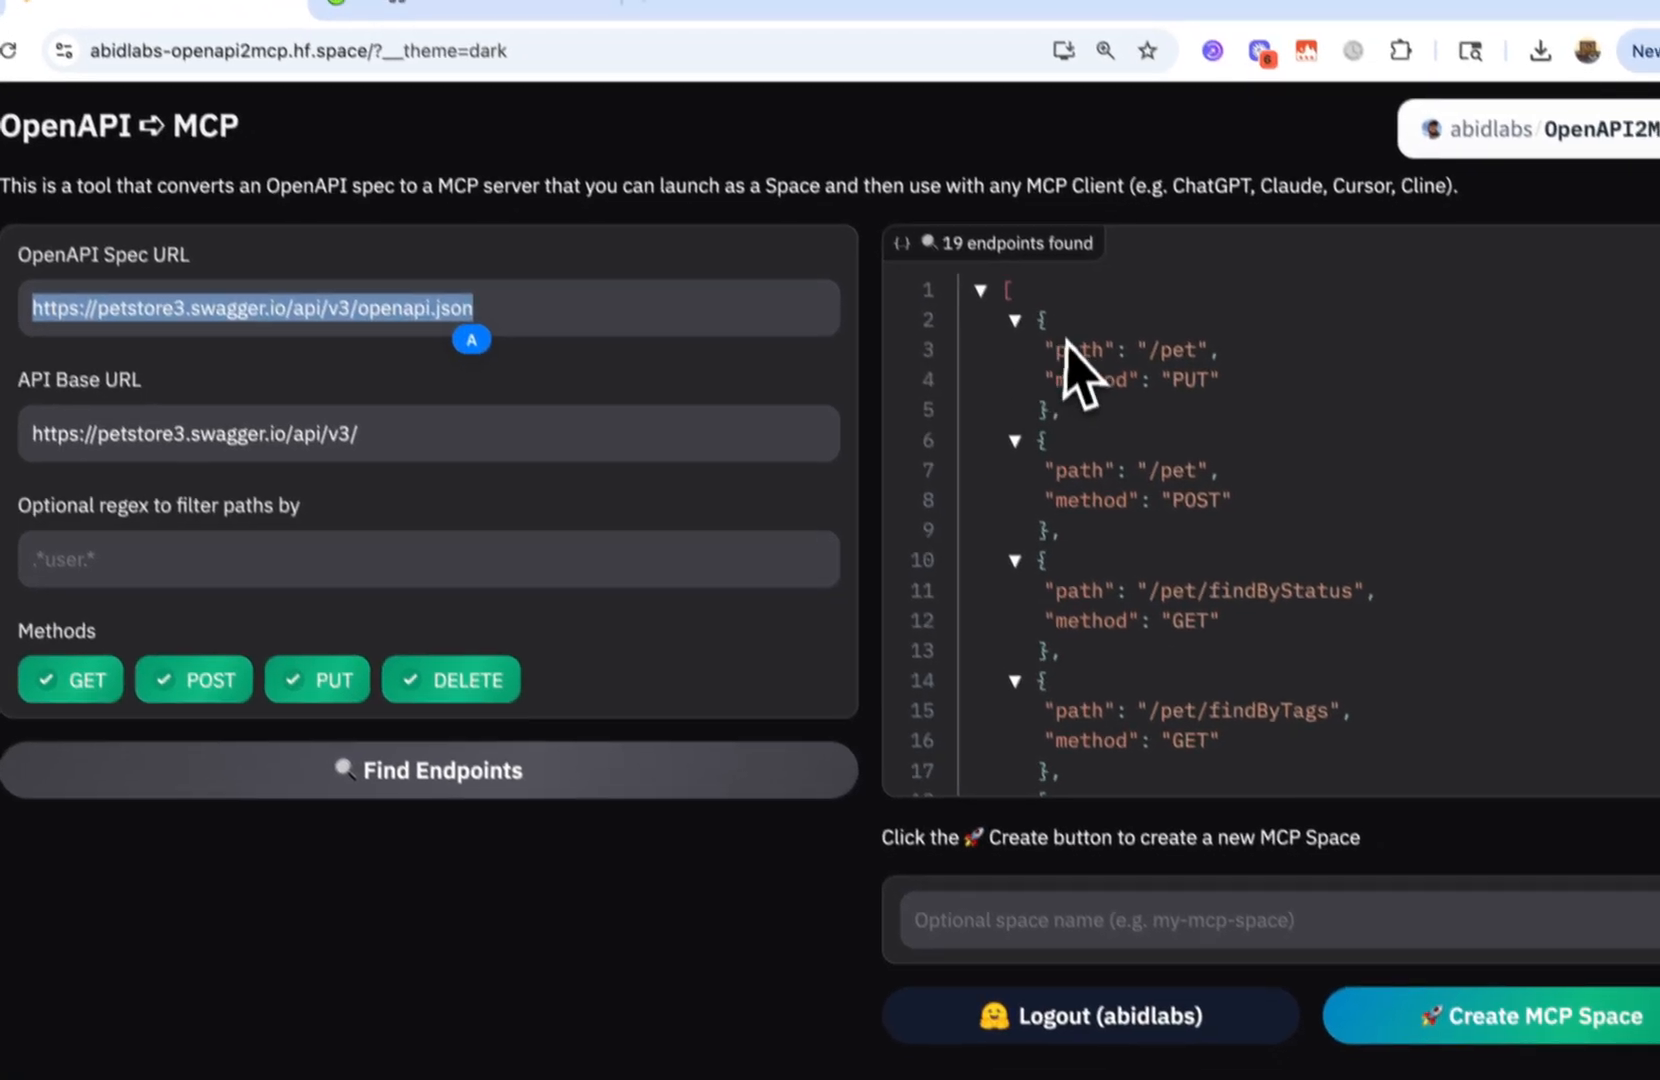
{"action": "left_click", "coordinate": [1108, 393]}
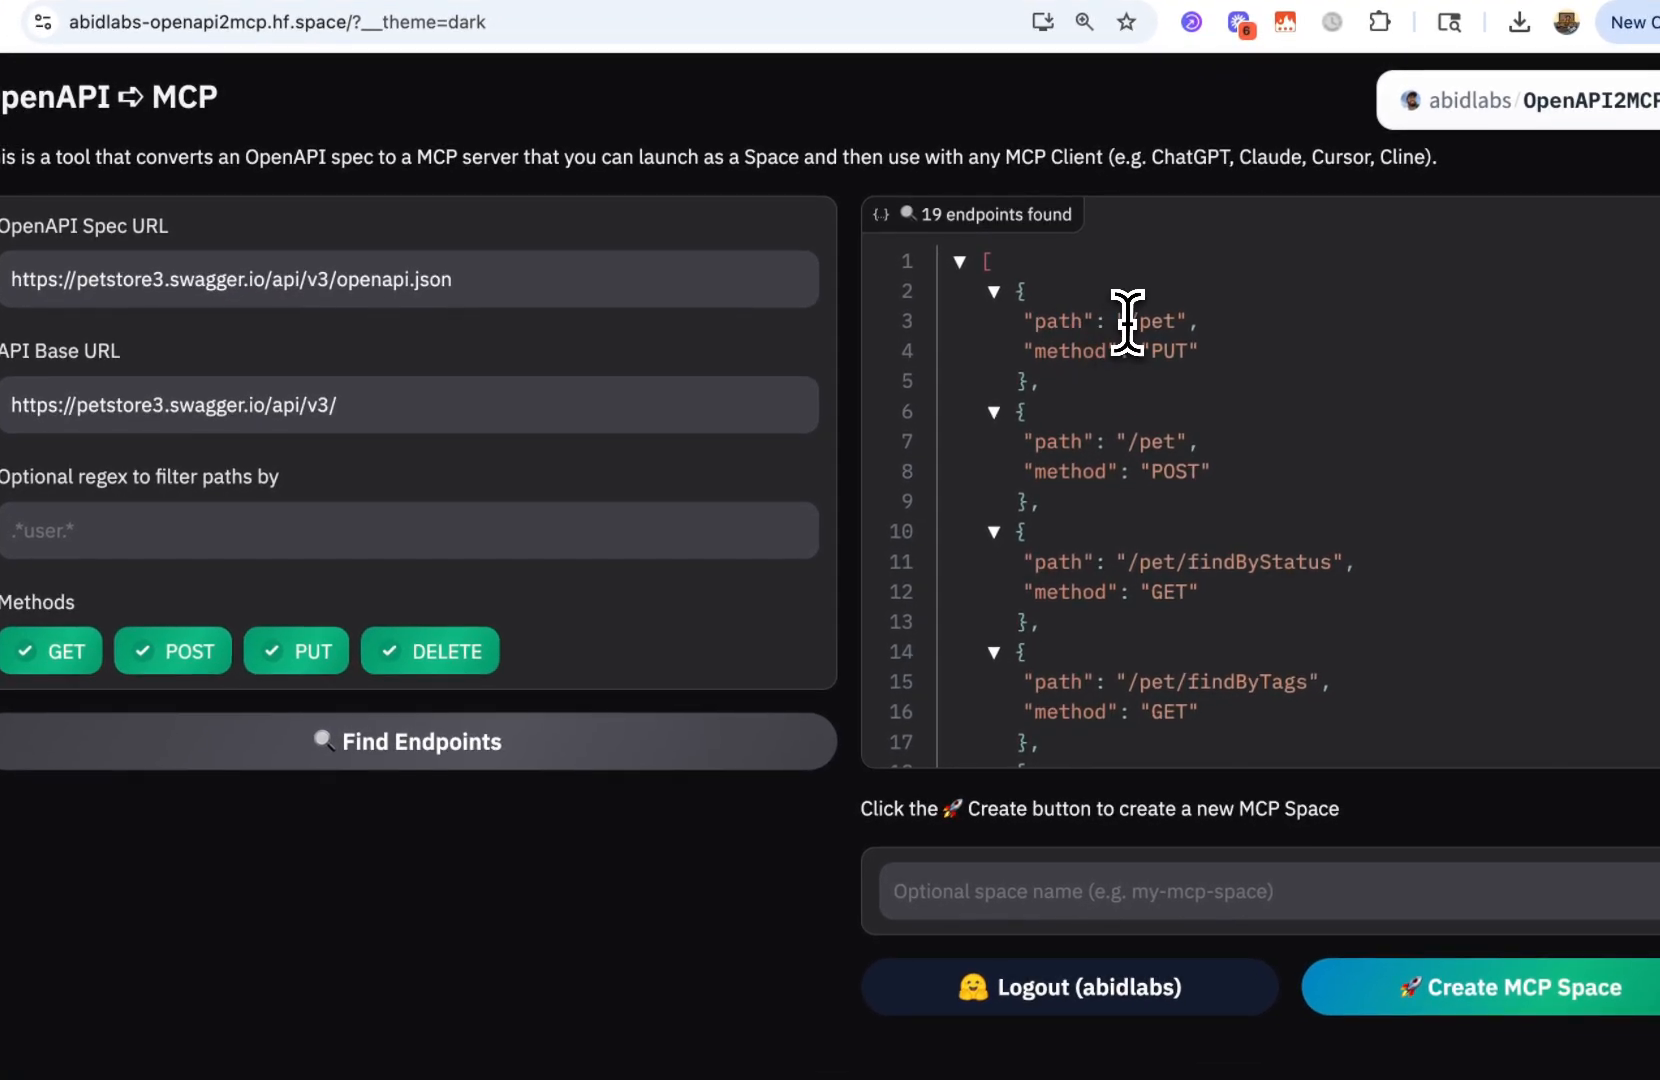
{"action": "double_click", "coordinate": [1137, 326]}
{"action": "scroll", "coordinate": [1138, 323], "scroll_direction": "down", "scroll_amount": 4}
{"action": "scroll", "coordinate": [1138, 323], "scroll_direction": "down", "scroll_amount": 10}
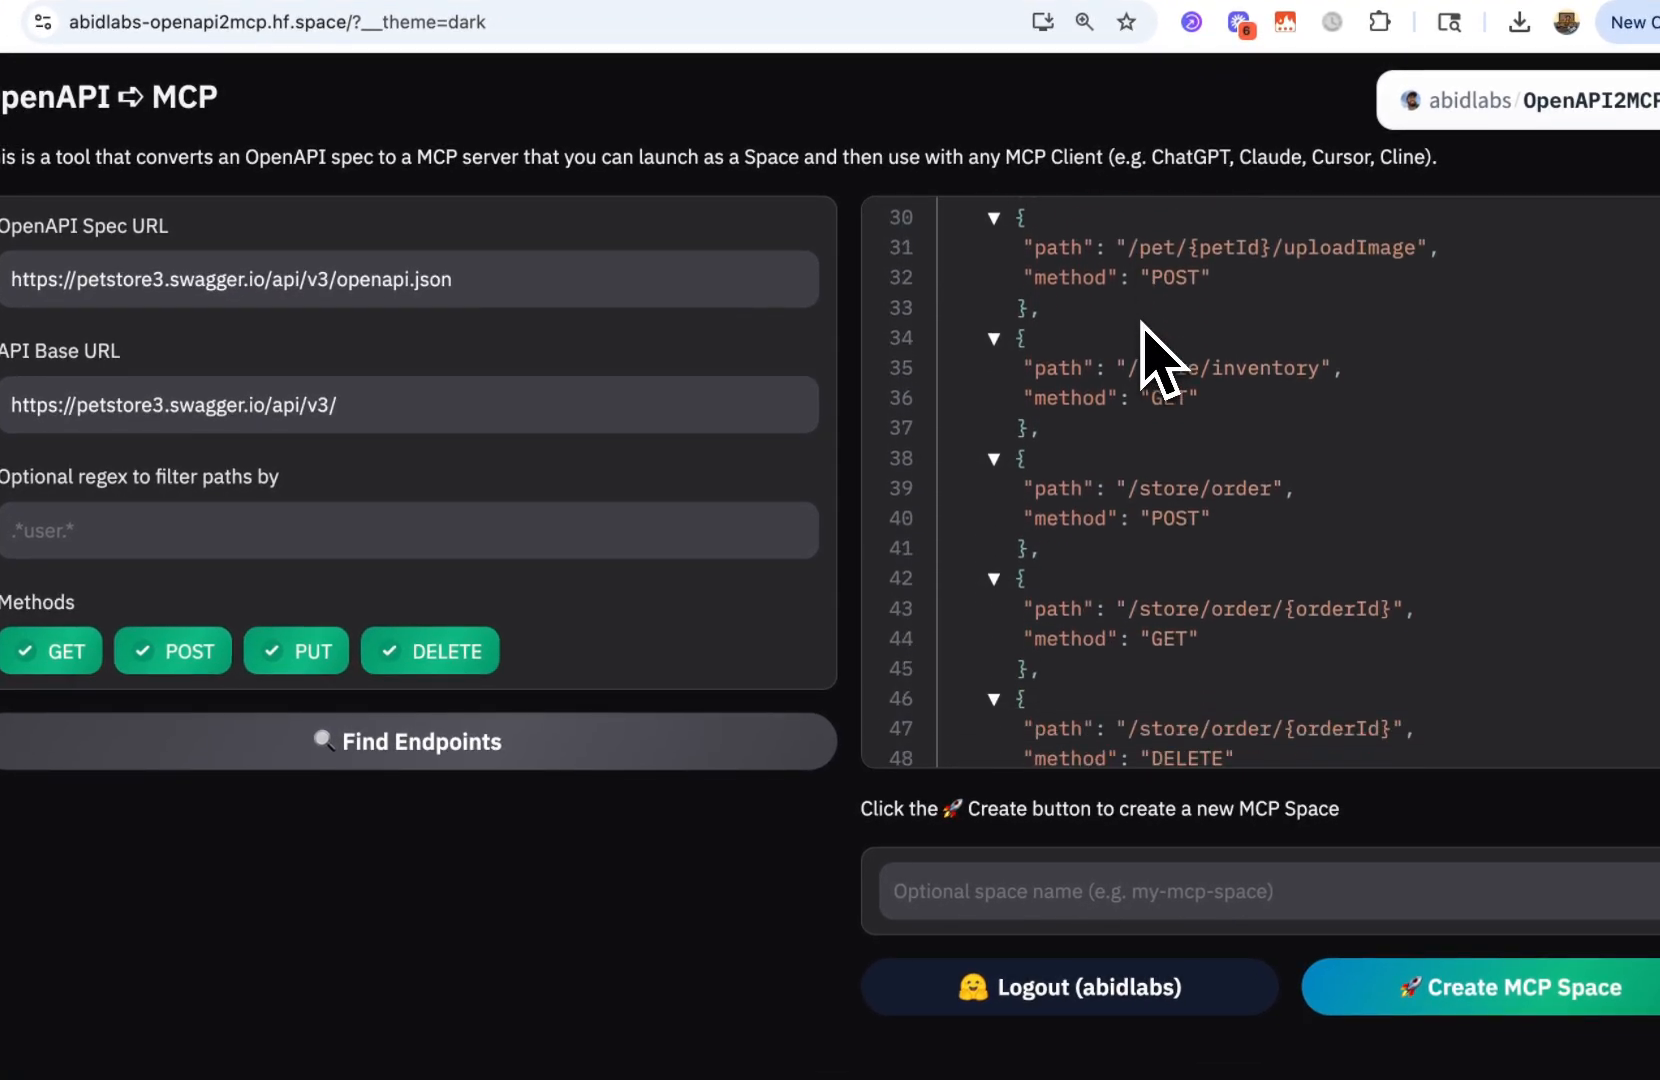
{"action": "scroll", "coordinate": [1143, 340], "scroll_direction": "down", "scroll_amount": 7}
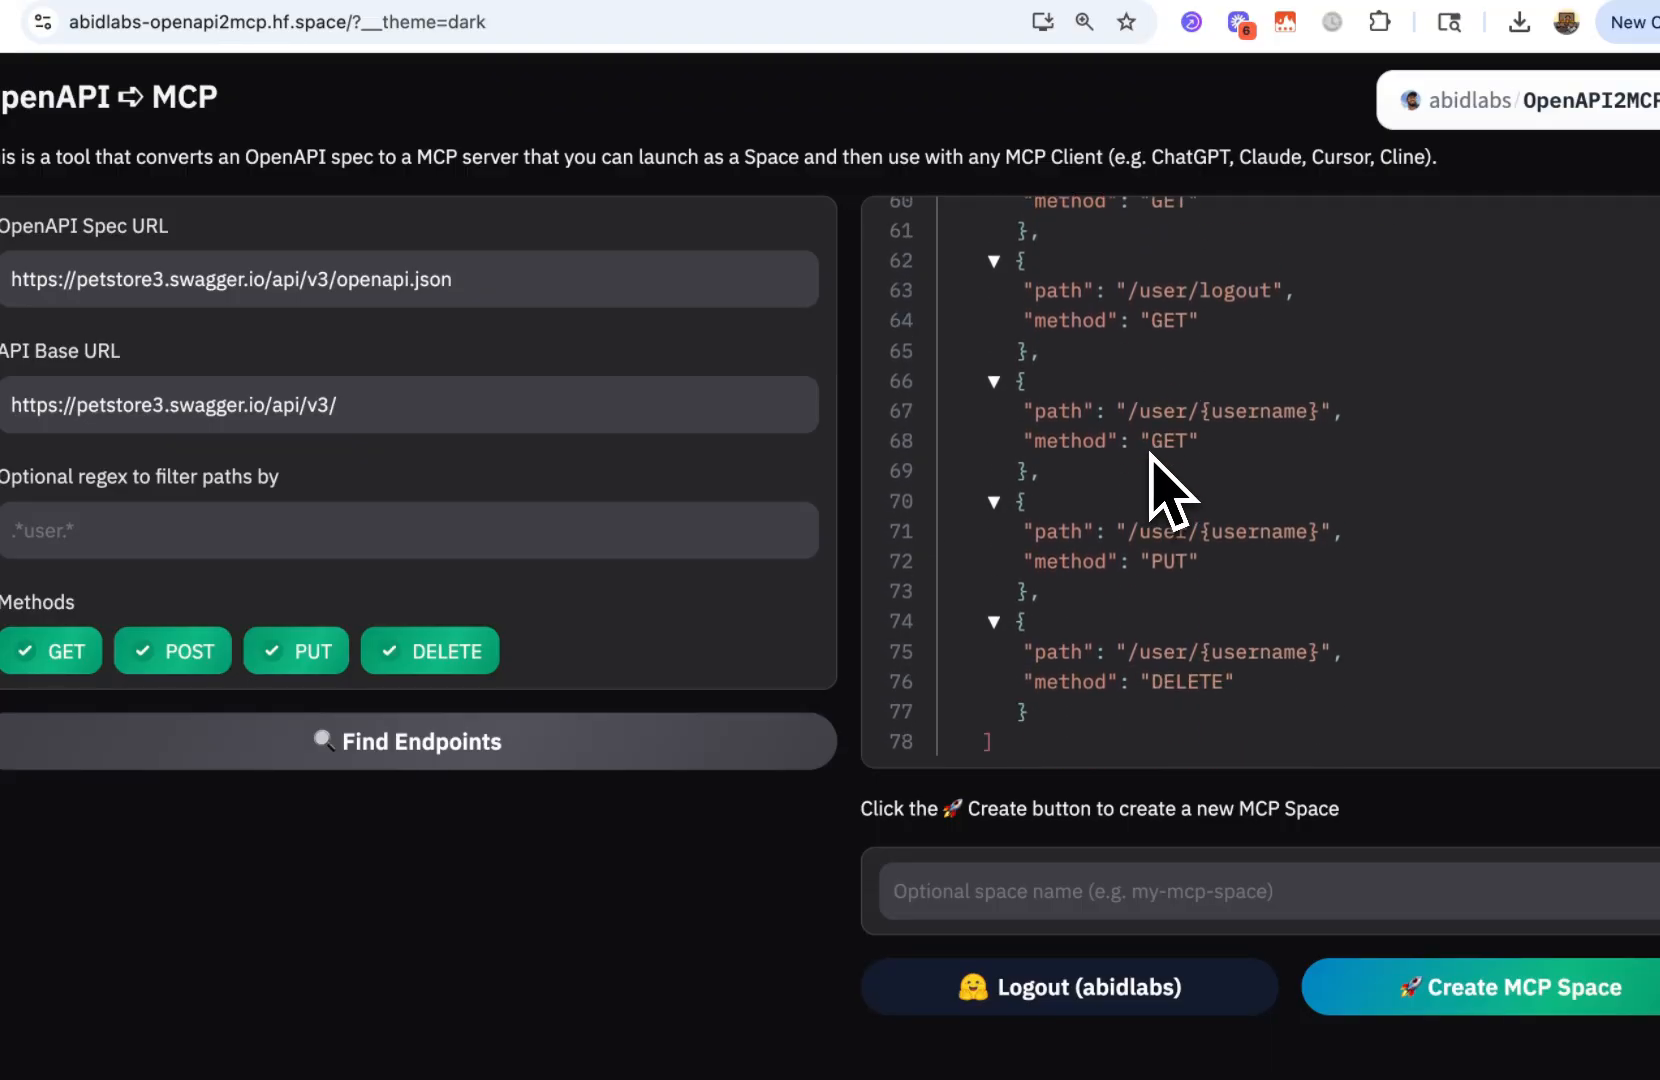
{"action": "scroll", "coordinate": [1150, 450], "scroll_direction": "up", "scroll_amount": 20}
{"action": "left_click", "coordinate": [1030, 326]}
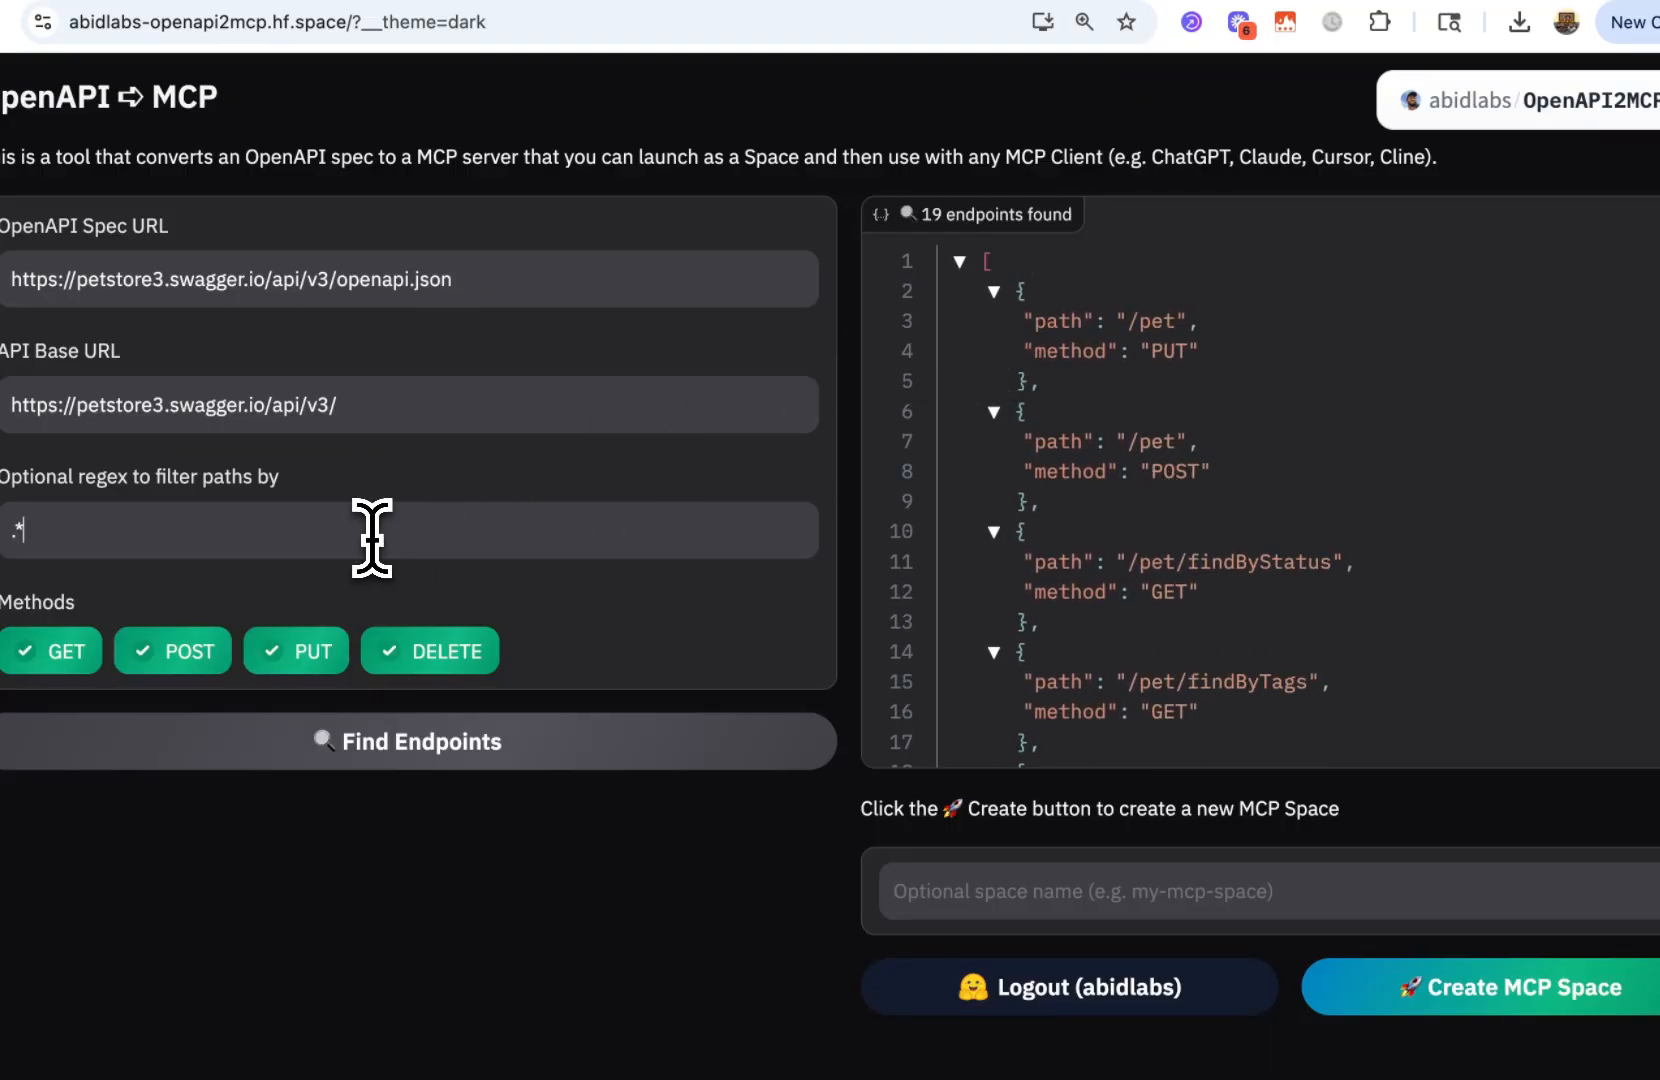
Filter the paths by the regex .*pet.* and find the matching endpoints
{"action": "left_click", "coordinate": [371, 537]}
{"action": "type", "text": ".*pet.*"}
{"action": "left_click", "coordinate": [545, 745]}
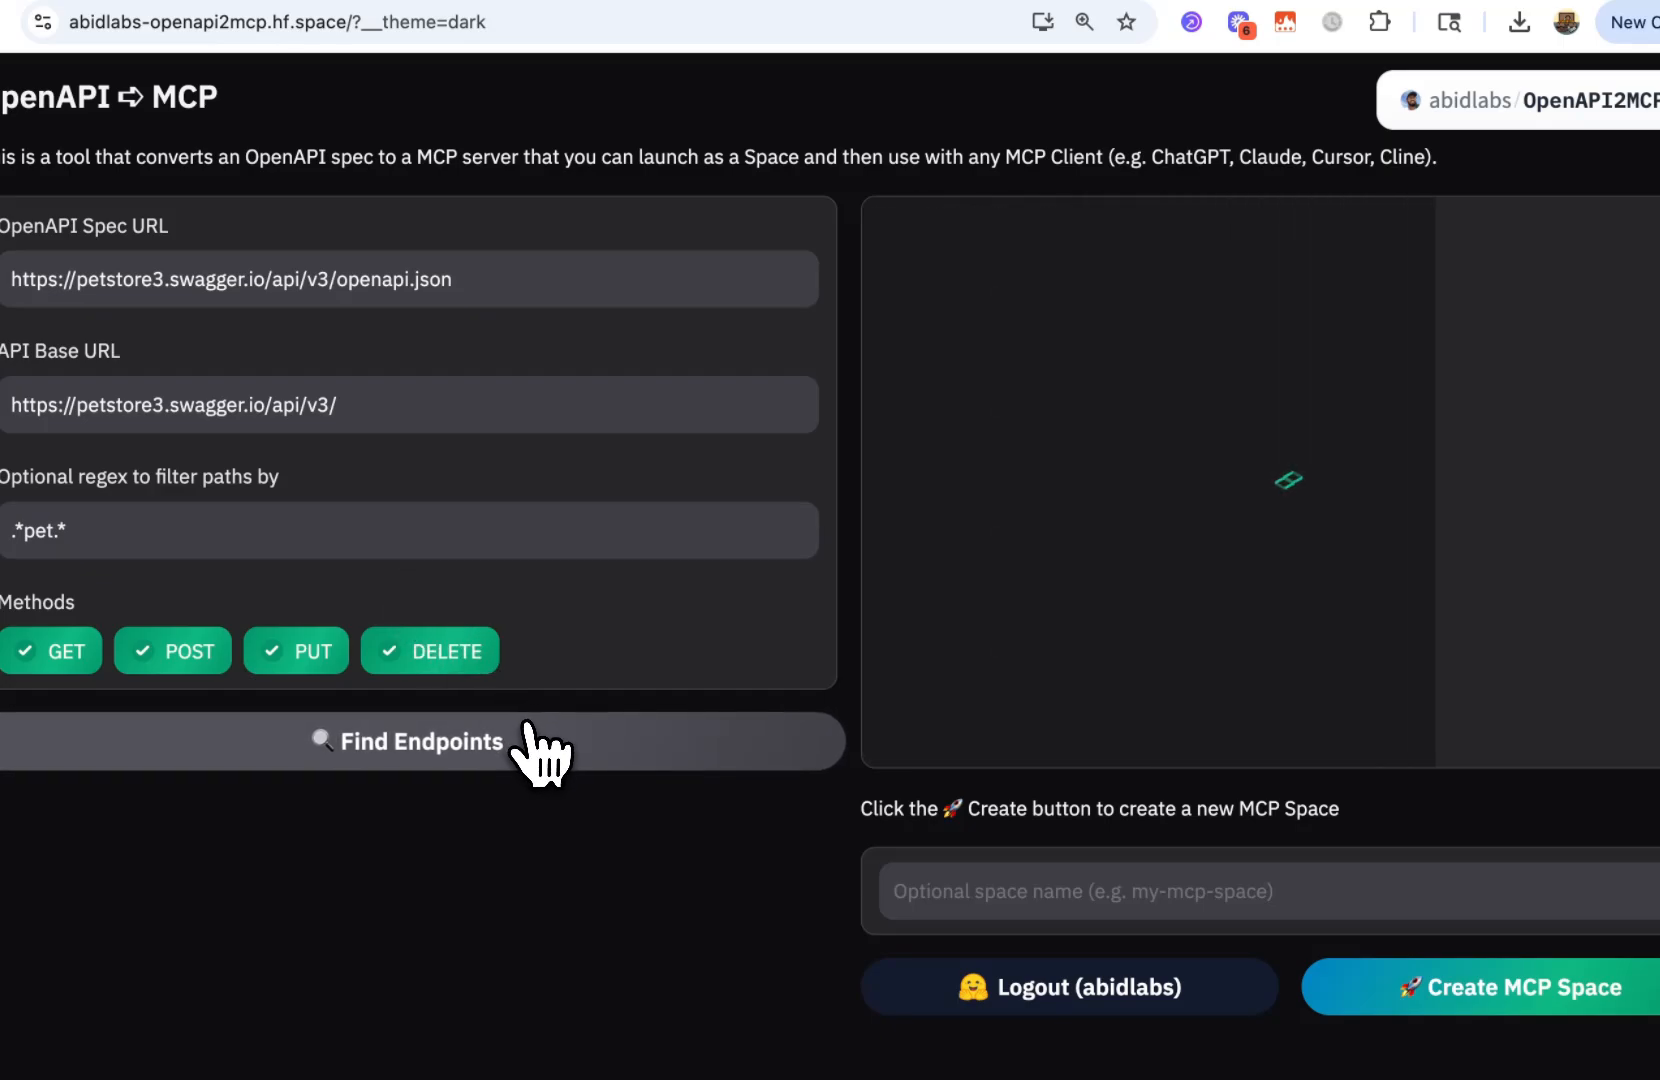
{"action": "scroll", "coordinate": [1093, 420], "scroll_direction": "down", "scroll_amount": 5}
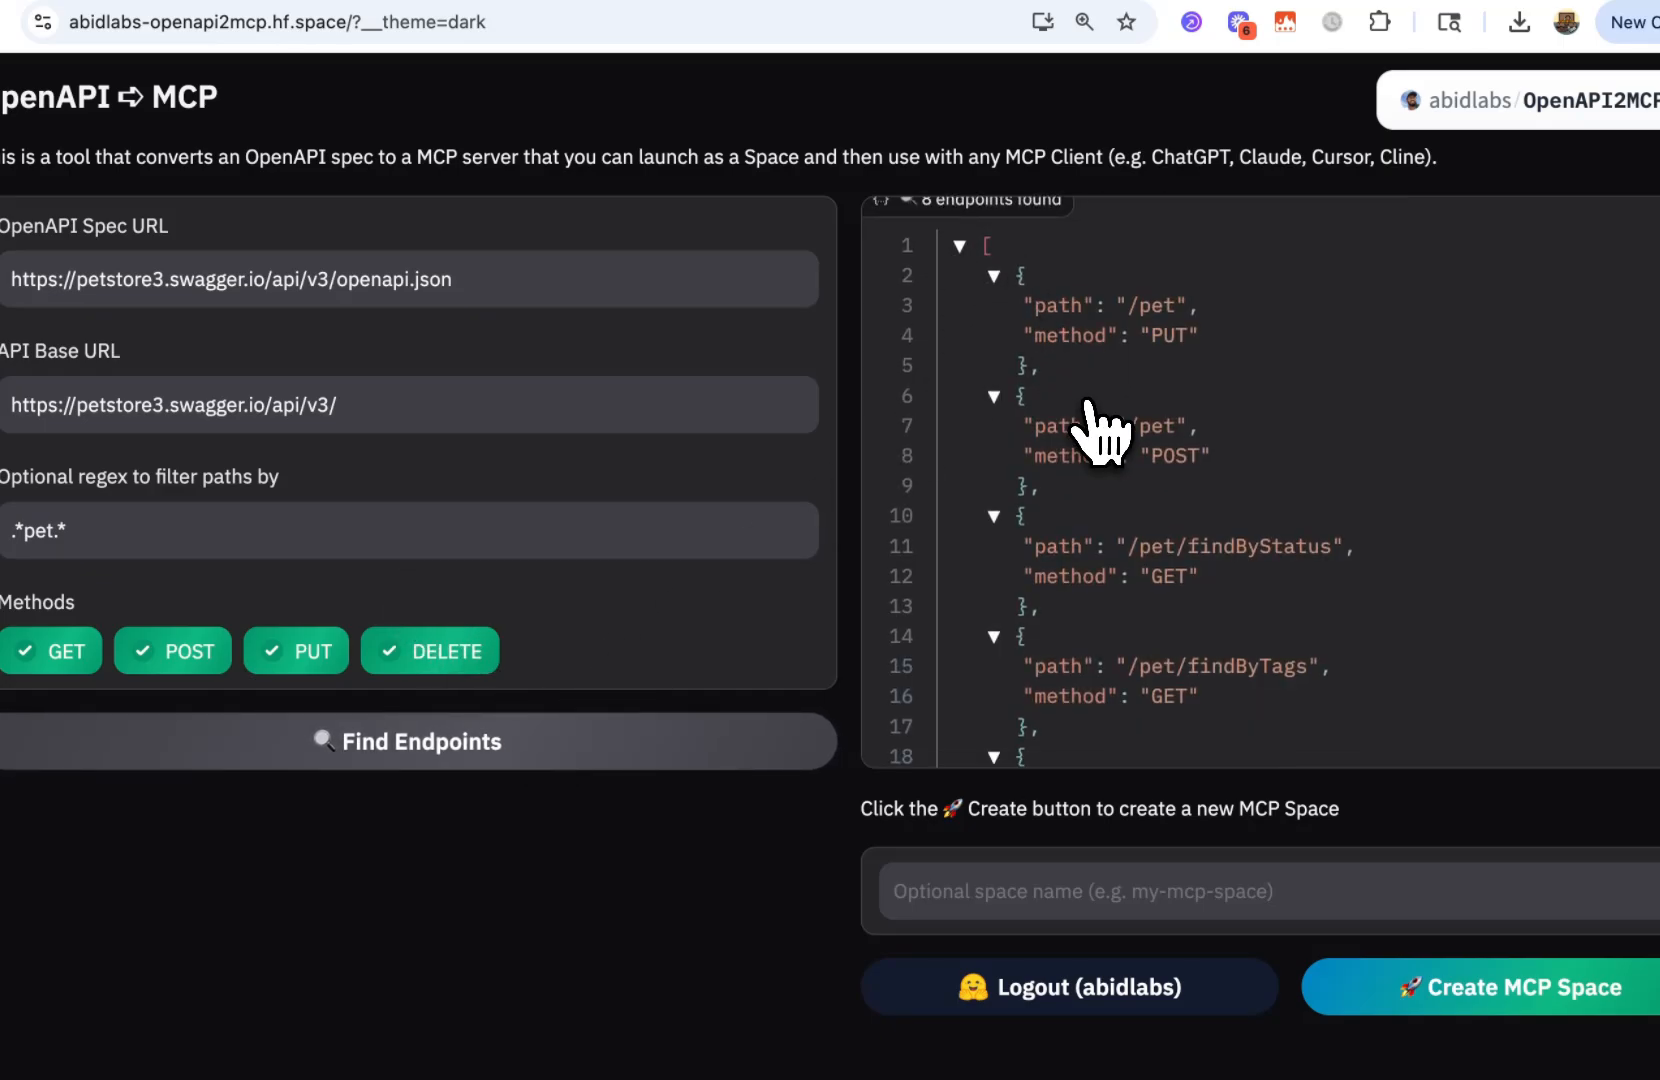
{"action": "scroll", "coordinate": [1093, 410], "scroll_direction": "up", "scroll_amount": 5}
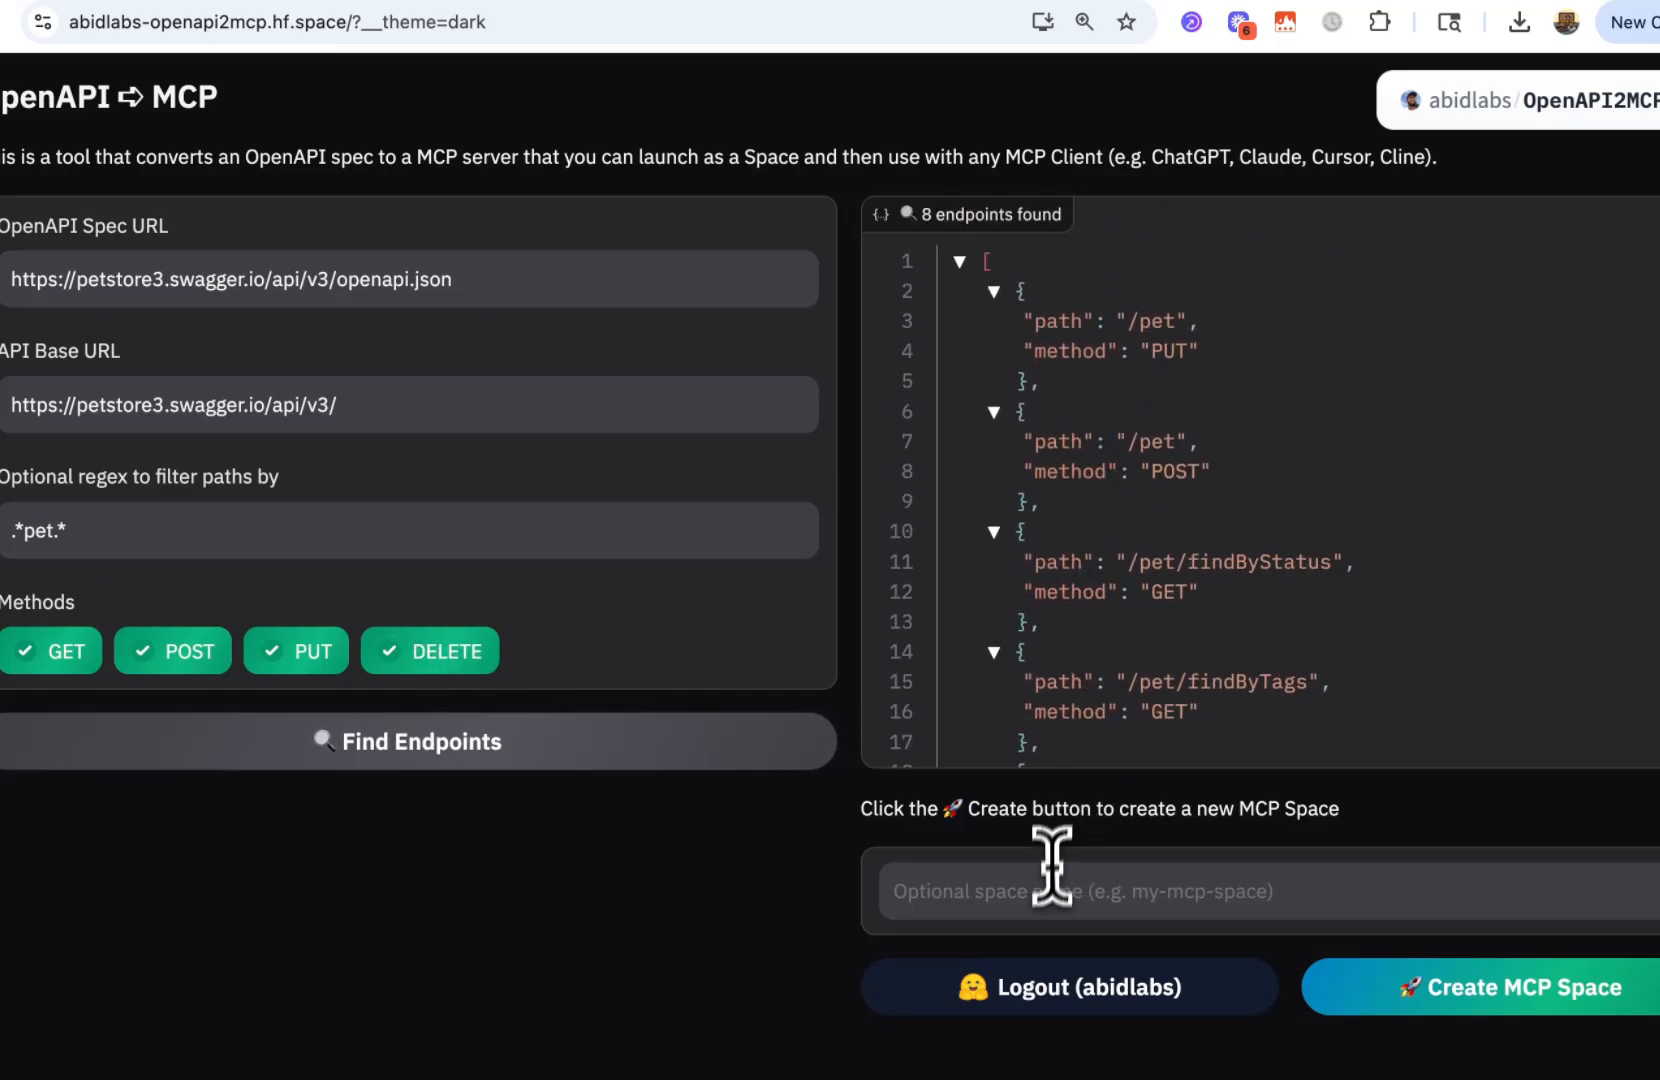
Create the MCP Space with its name left blank and open the new Space's page
{"action": "left_click", "coordinate": [1056, 895]}
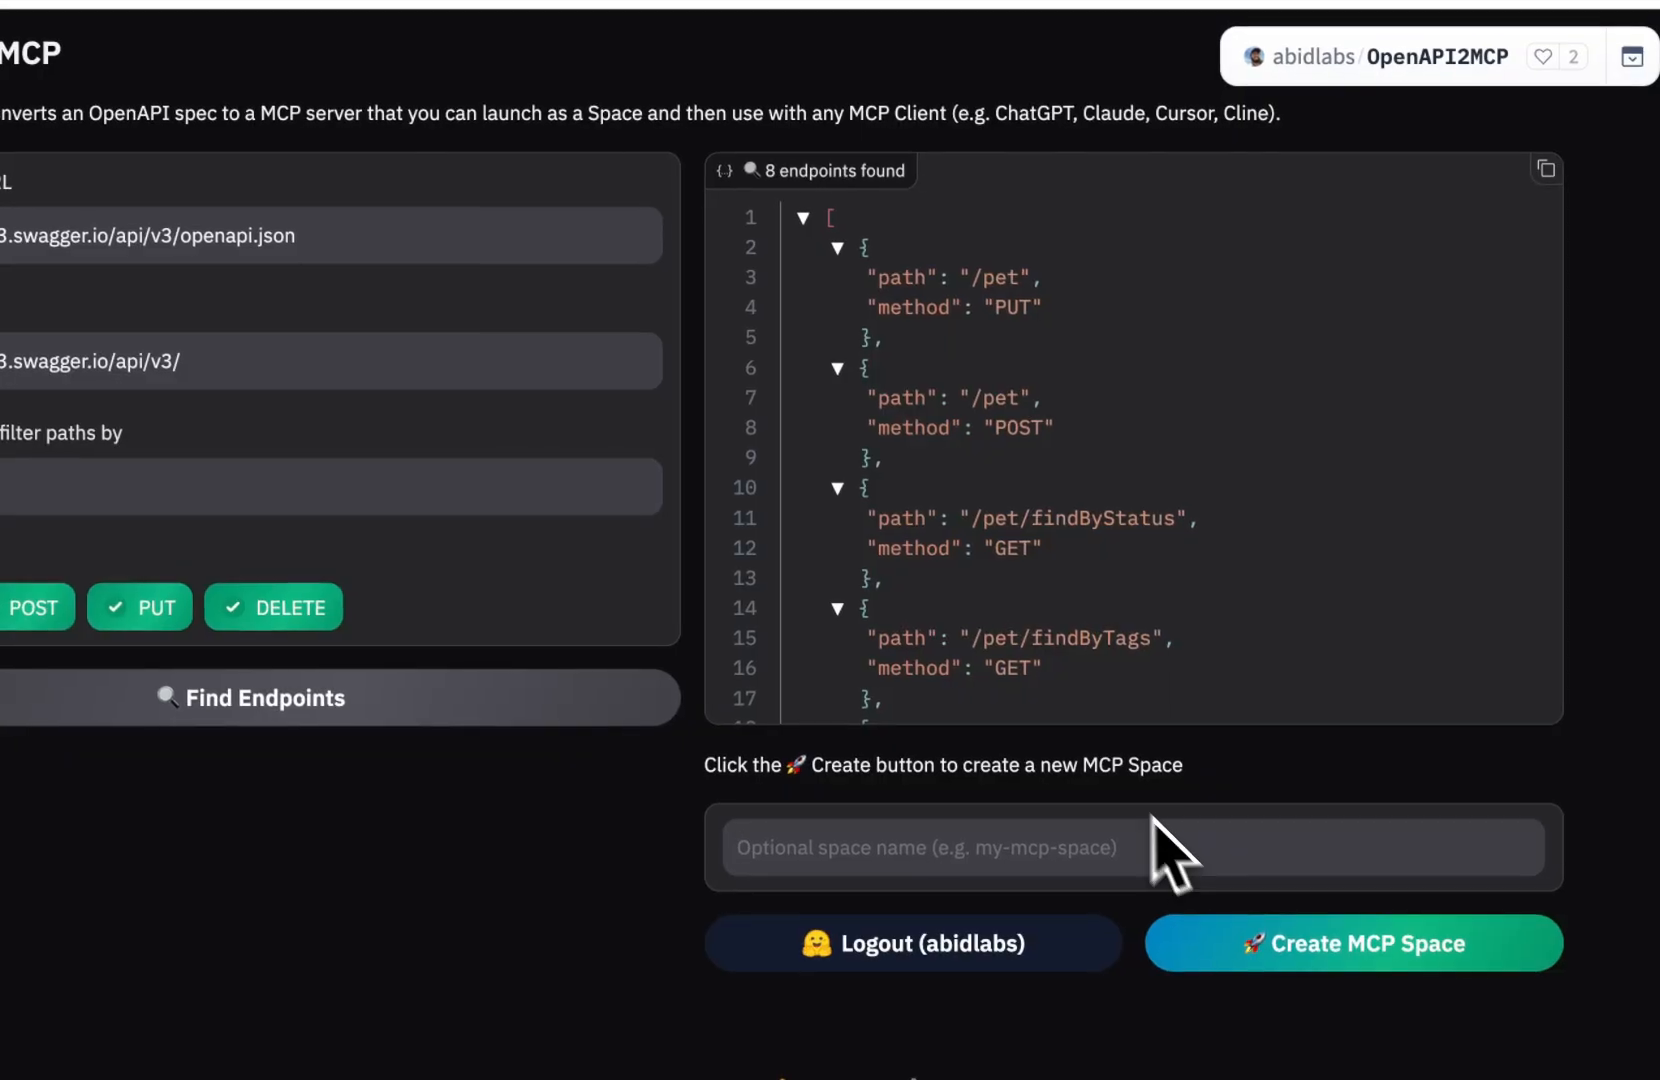
{"action": "left_click", "coordinate": [1266, 948]}
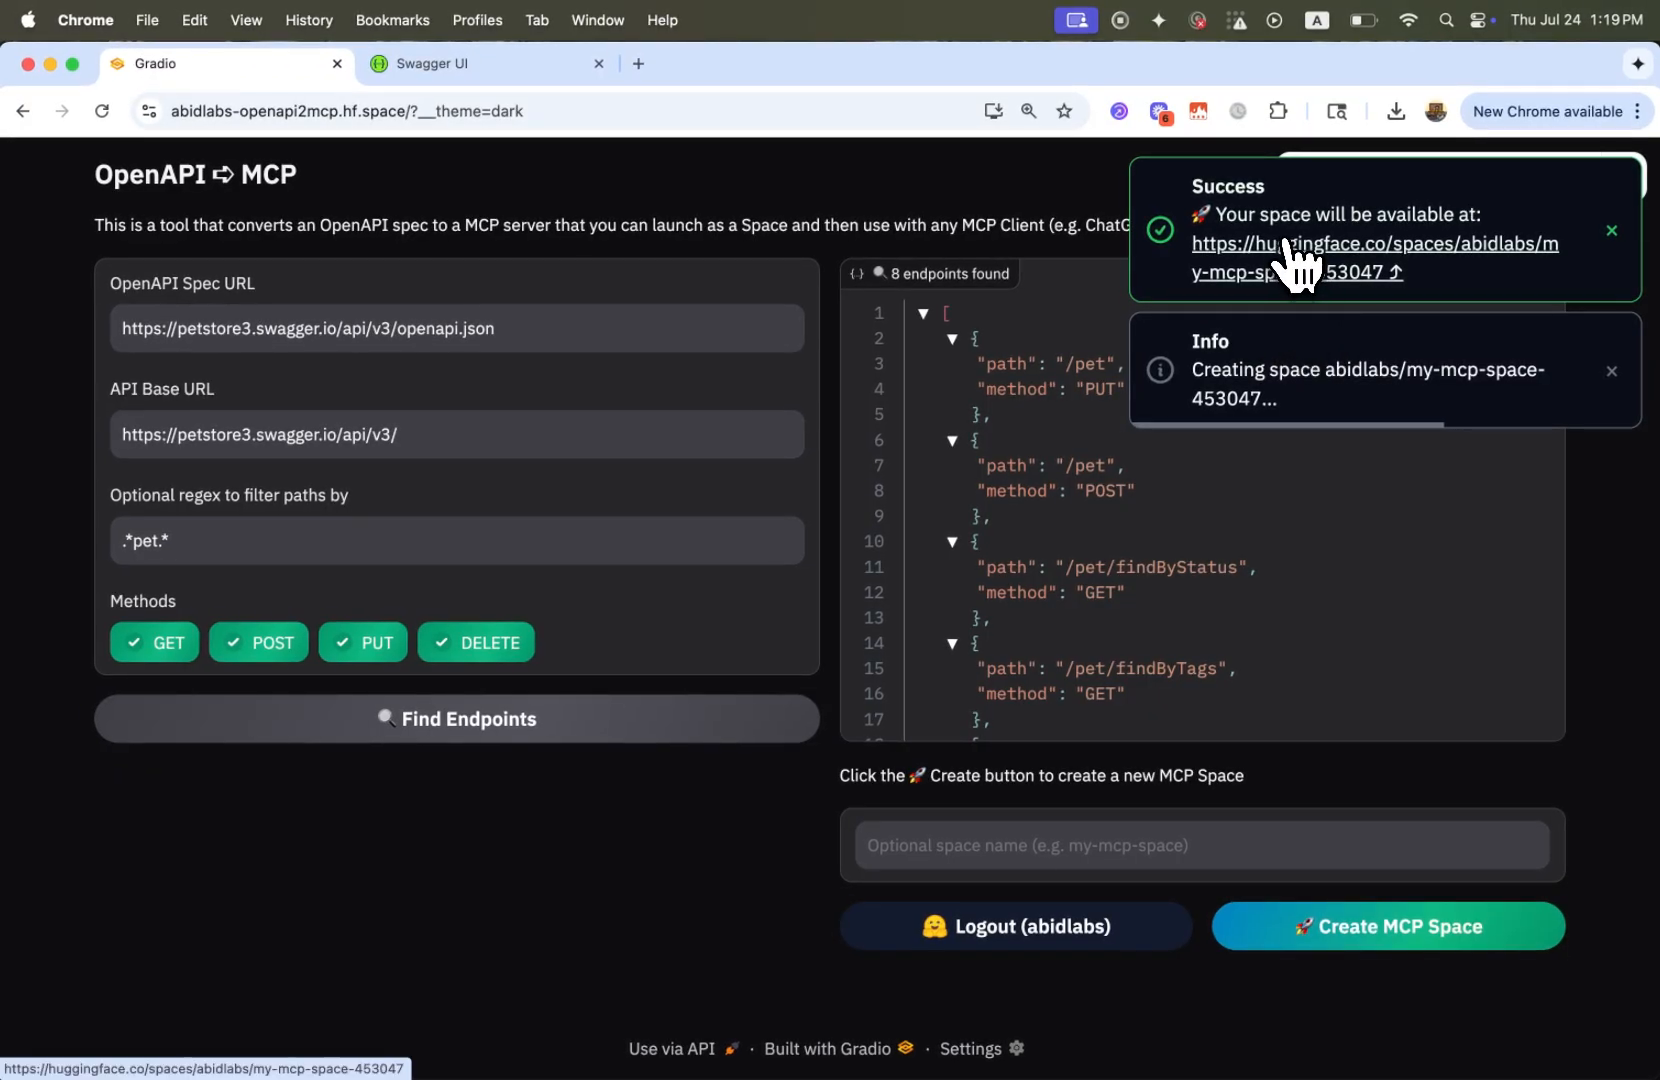
{"action": "left_click", "coordinate": [1305, 272]}
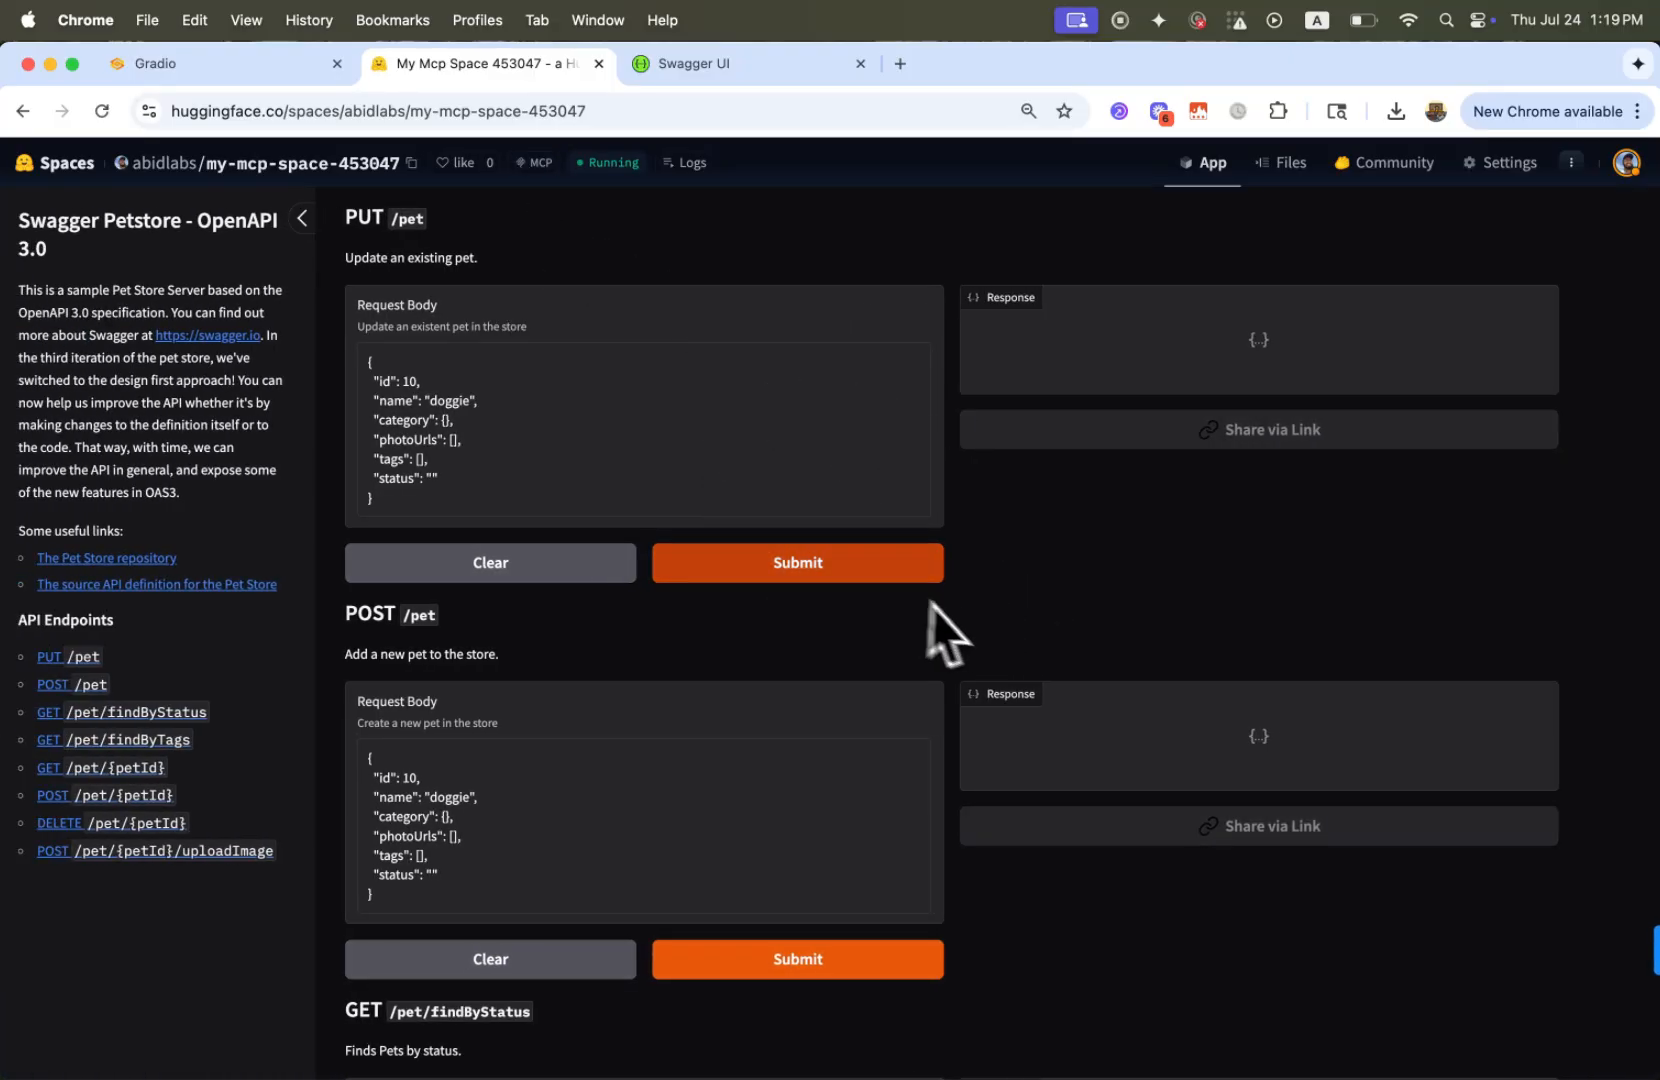
Submit the GET /pet/{petId} request in the new Space with petId 0
{"action": "scroll", "coordinate": [910, 600], "scroll_direction": "down", "scroll_amount": 15}
{"action": "scroll", "coordinate": [905, 610], "scroll_direction": "down", "scroll_amount": 3}
{"action": "scroll", "coordinate": [900, 604], "scroll_direction": "up", "scroll_amount": 15}
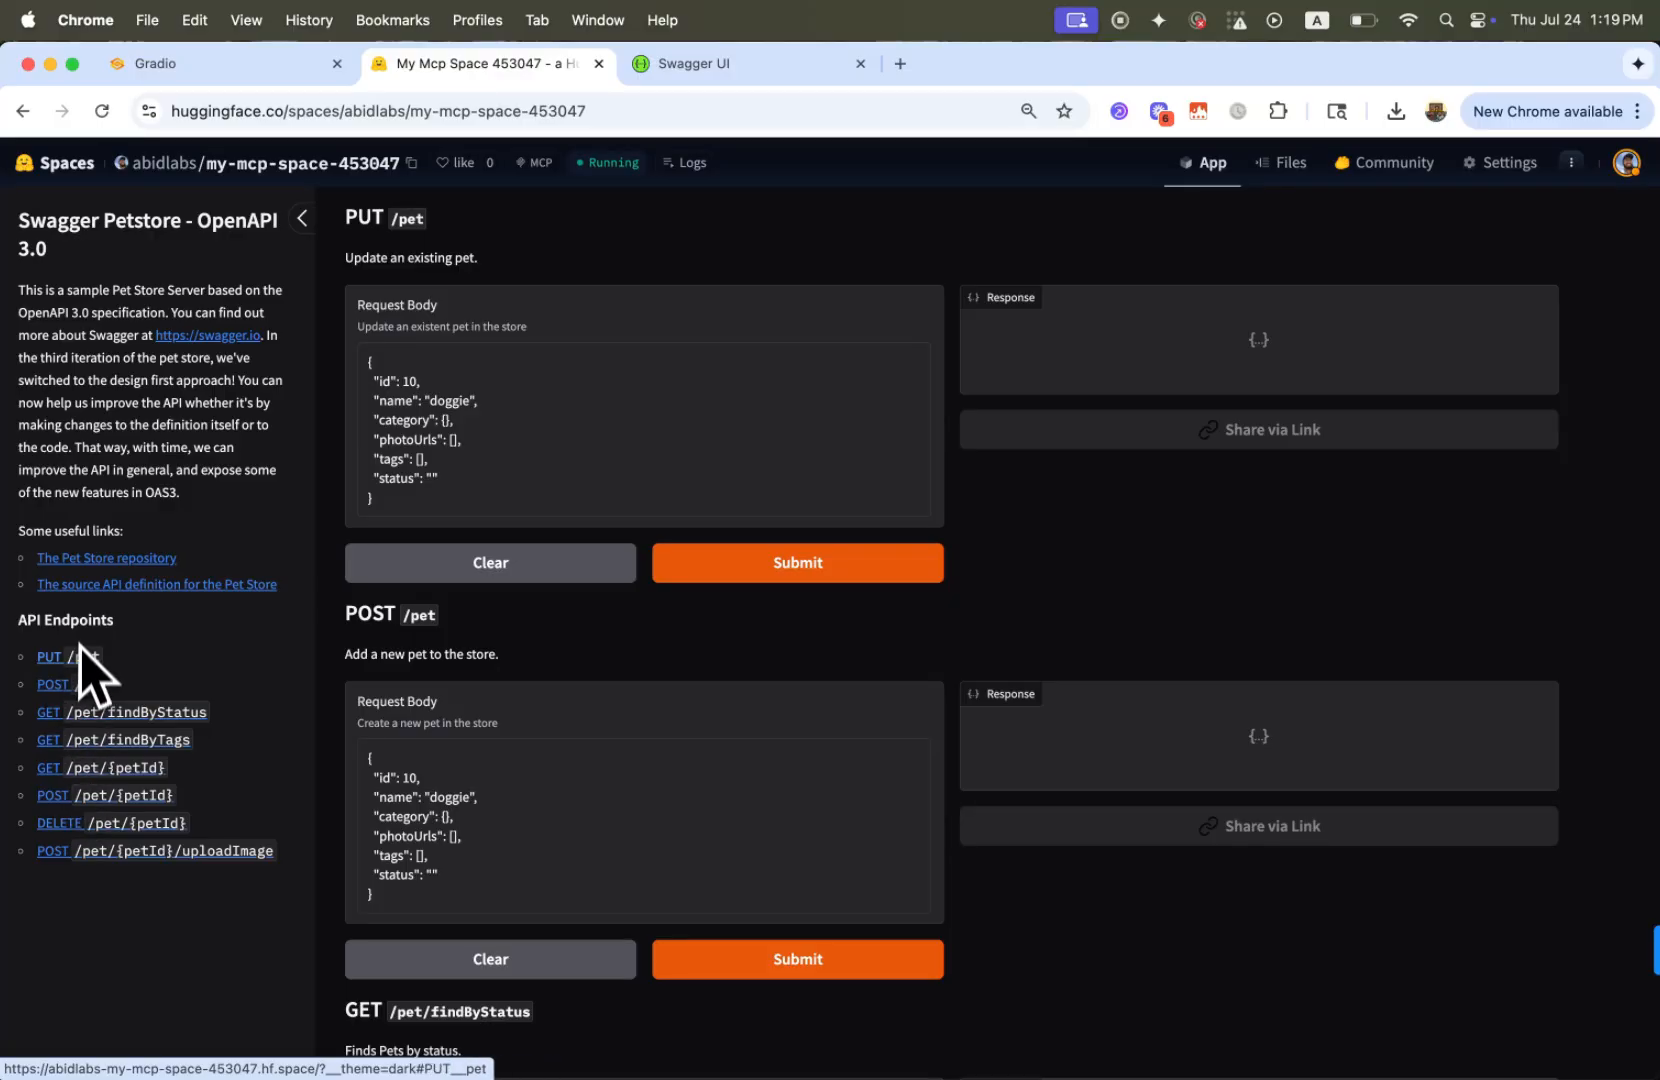
{"action": "scroll", "coordinate": [515, 637], "scroll_direction": "down", "scroll_amount": 5}
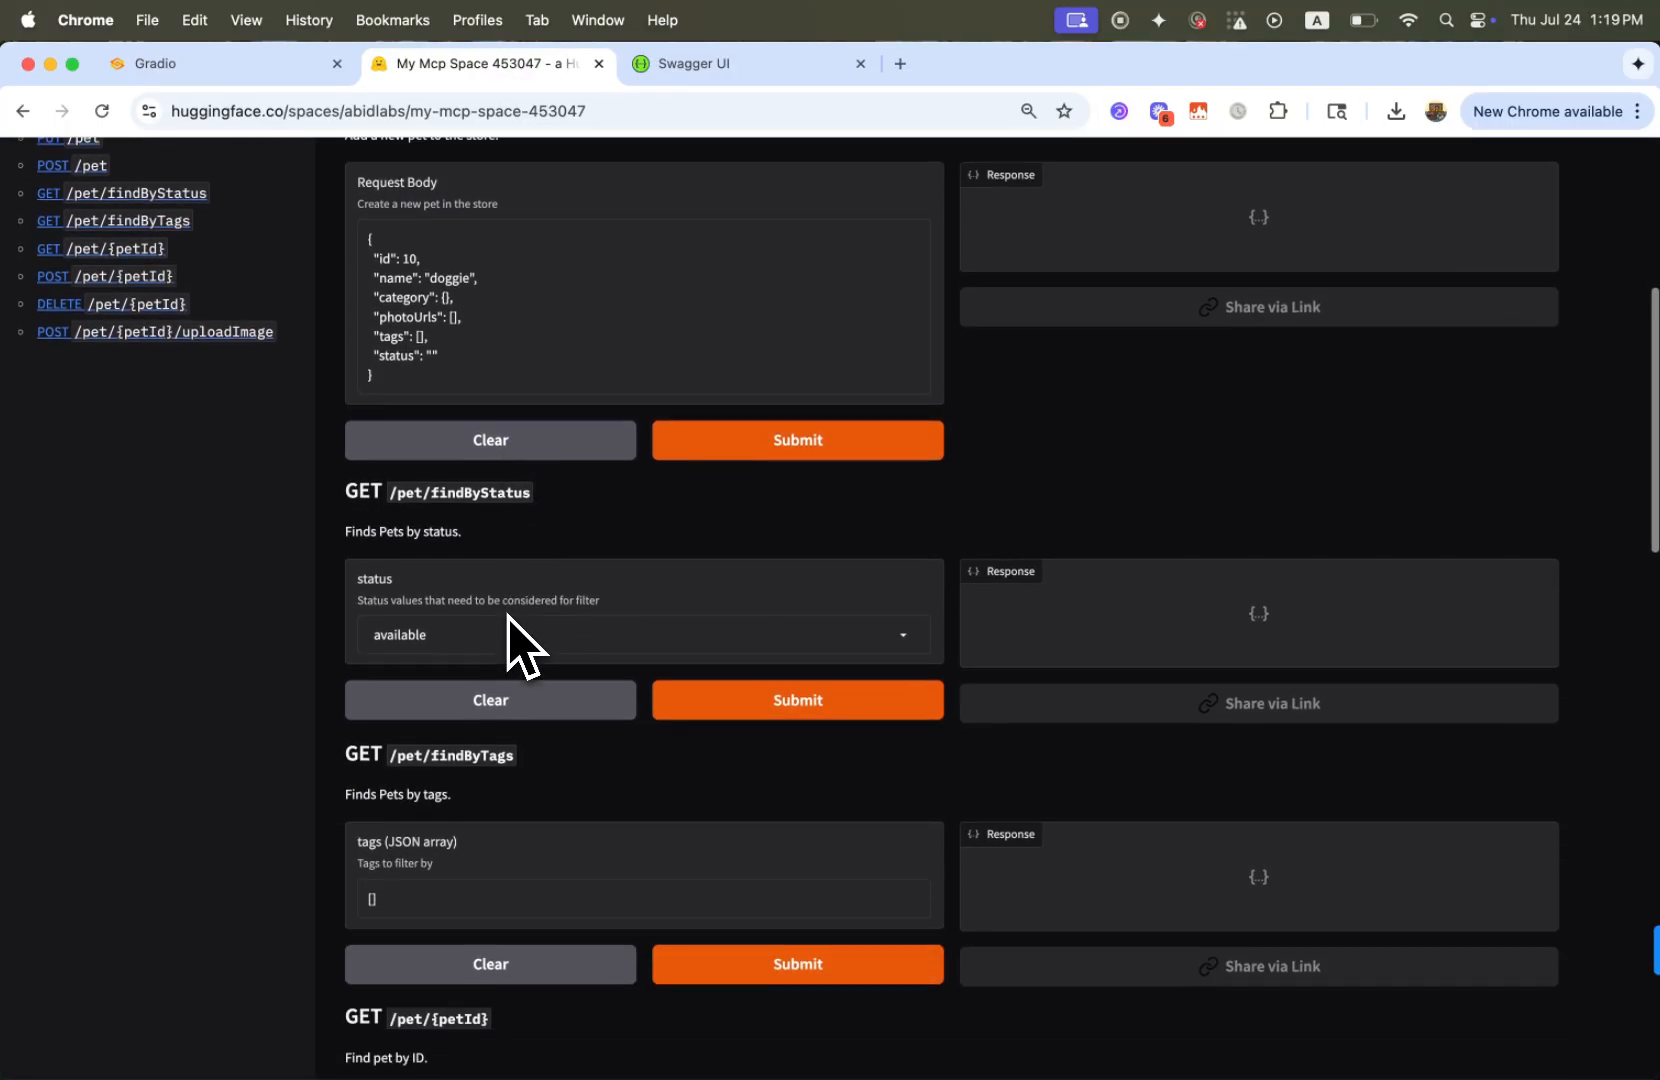
{"action": "scroll", "coordinate": [505, 660], "scroll_direction": "down", "scroll_amount": 4}
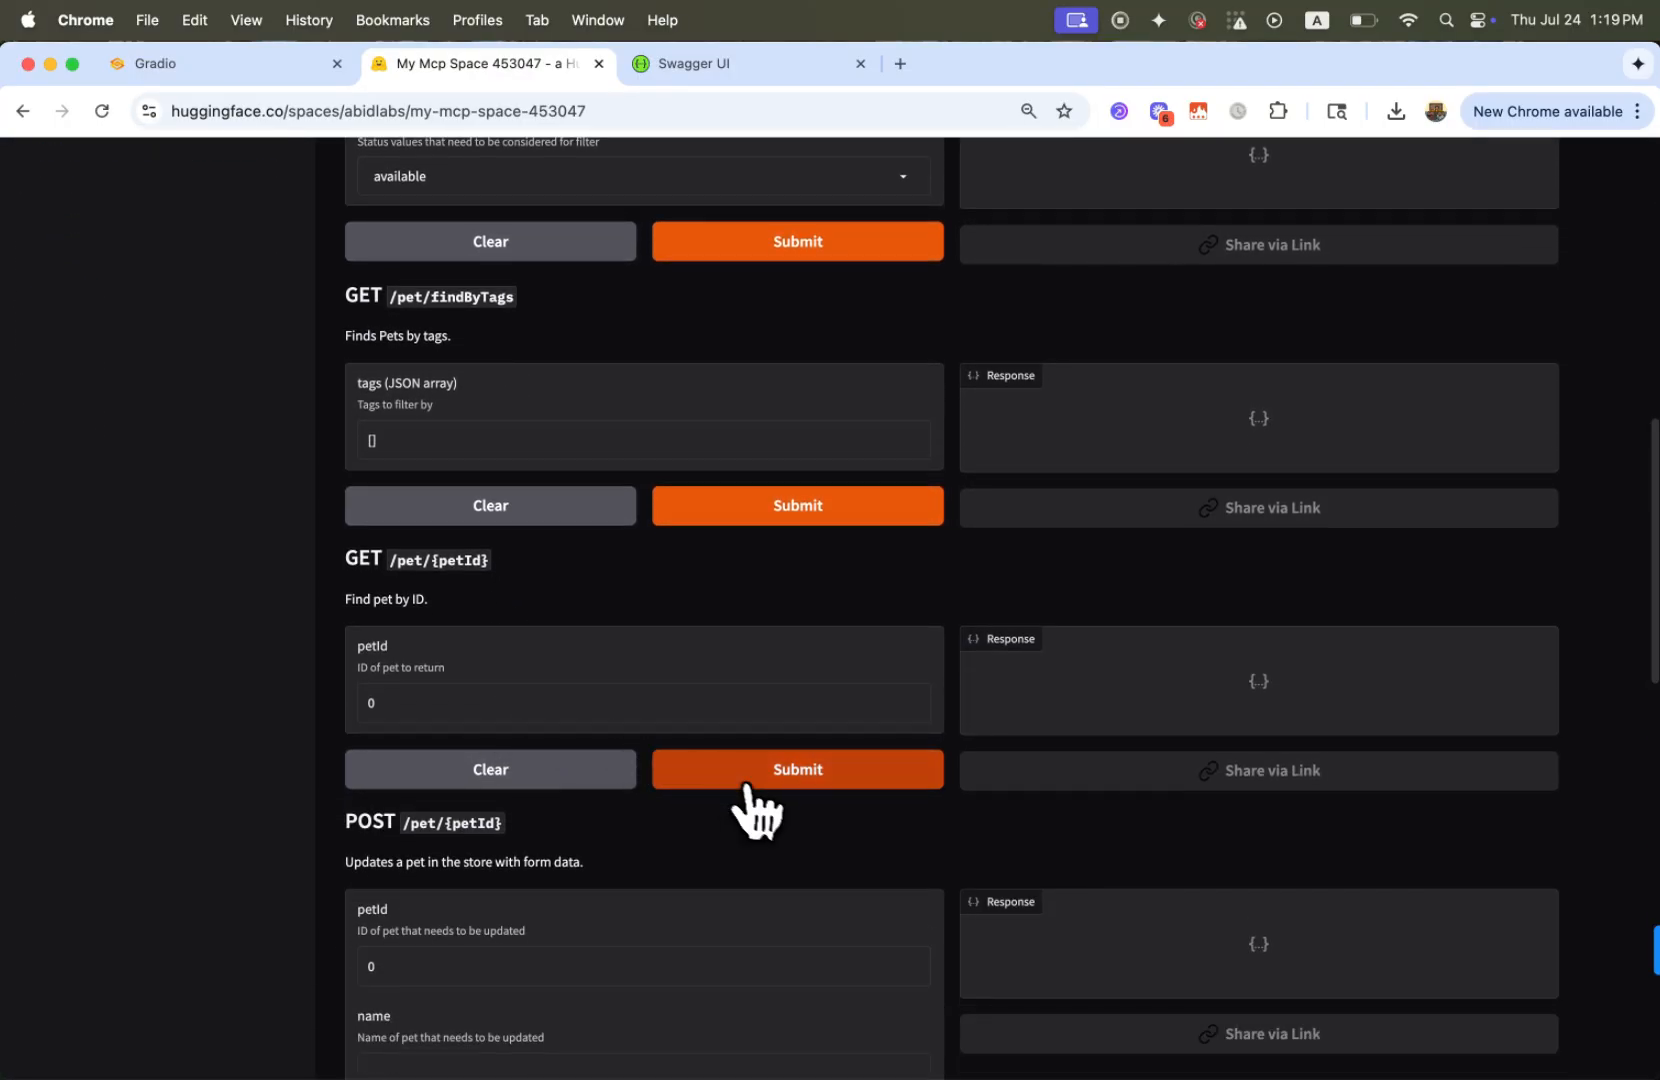
{"action": "left_click", "coordinate": [753, 784]}
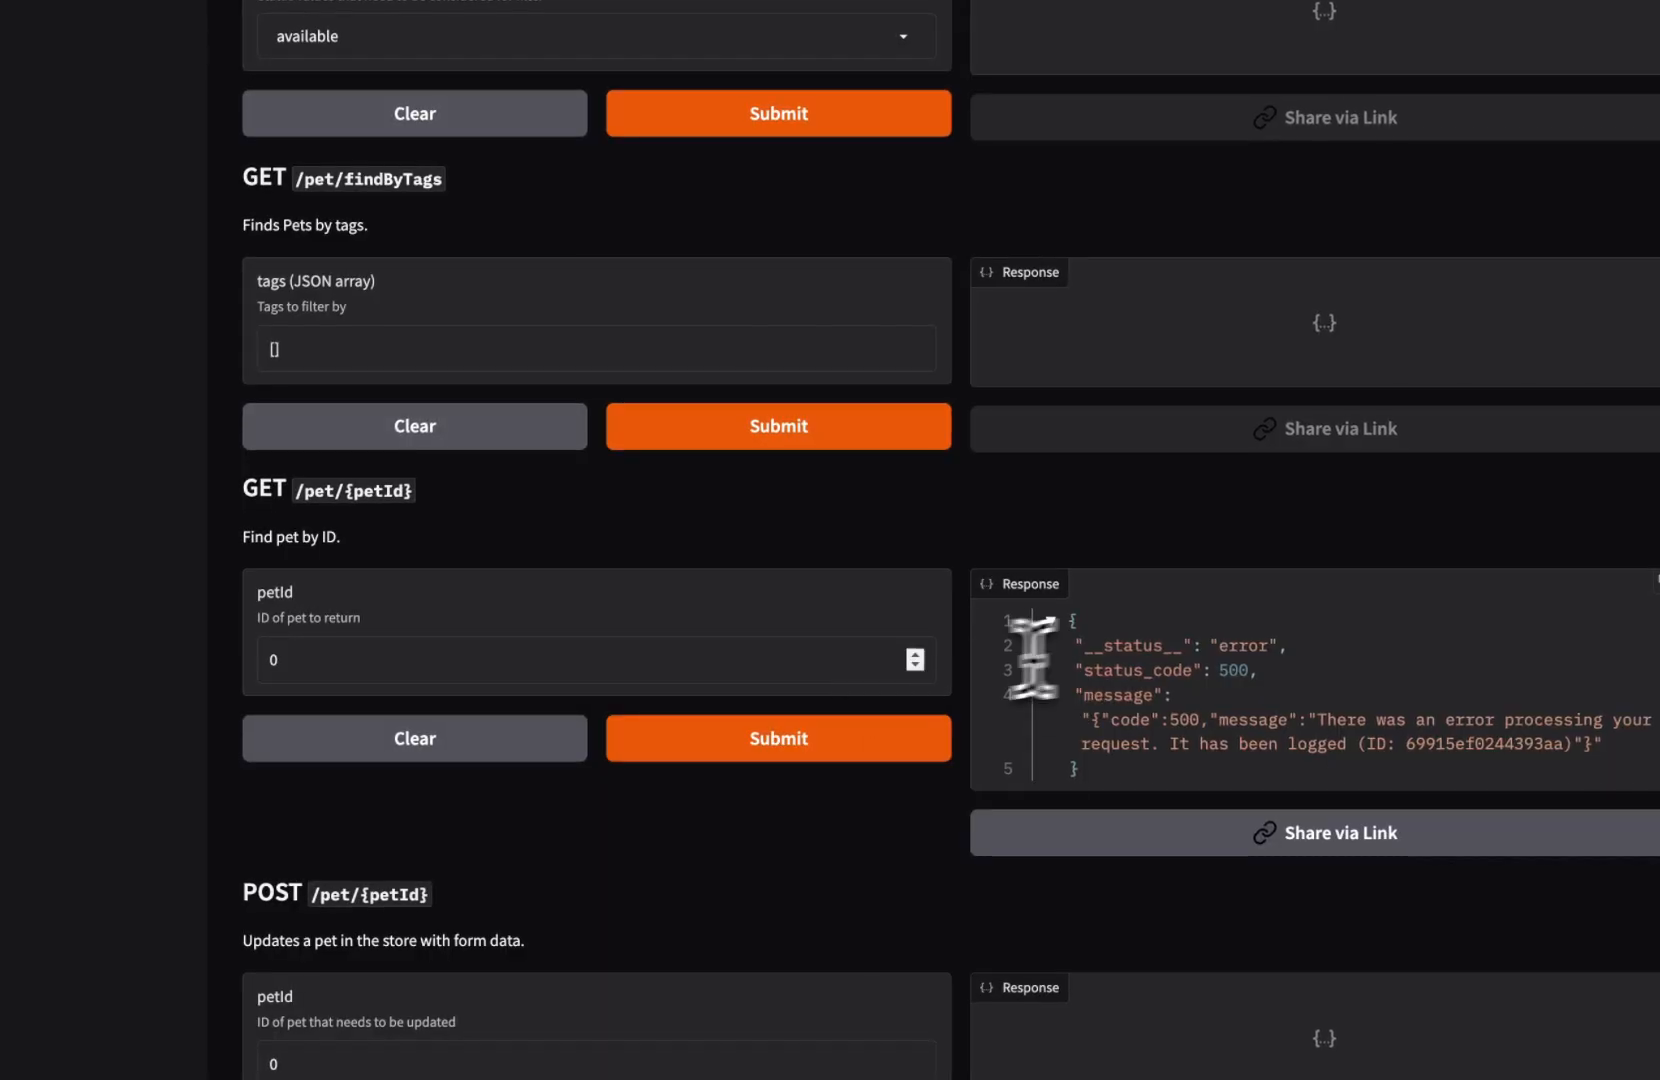
Set petId to 1 for the GET /pet/{petId} endpoint, submit the request and review its response
{"action": "left_click", "coordinate": [478, 653]}
{"action": "key", "text": "BackSpace"}
{"action": "type", "text": "1"}
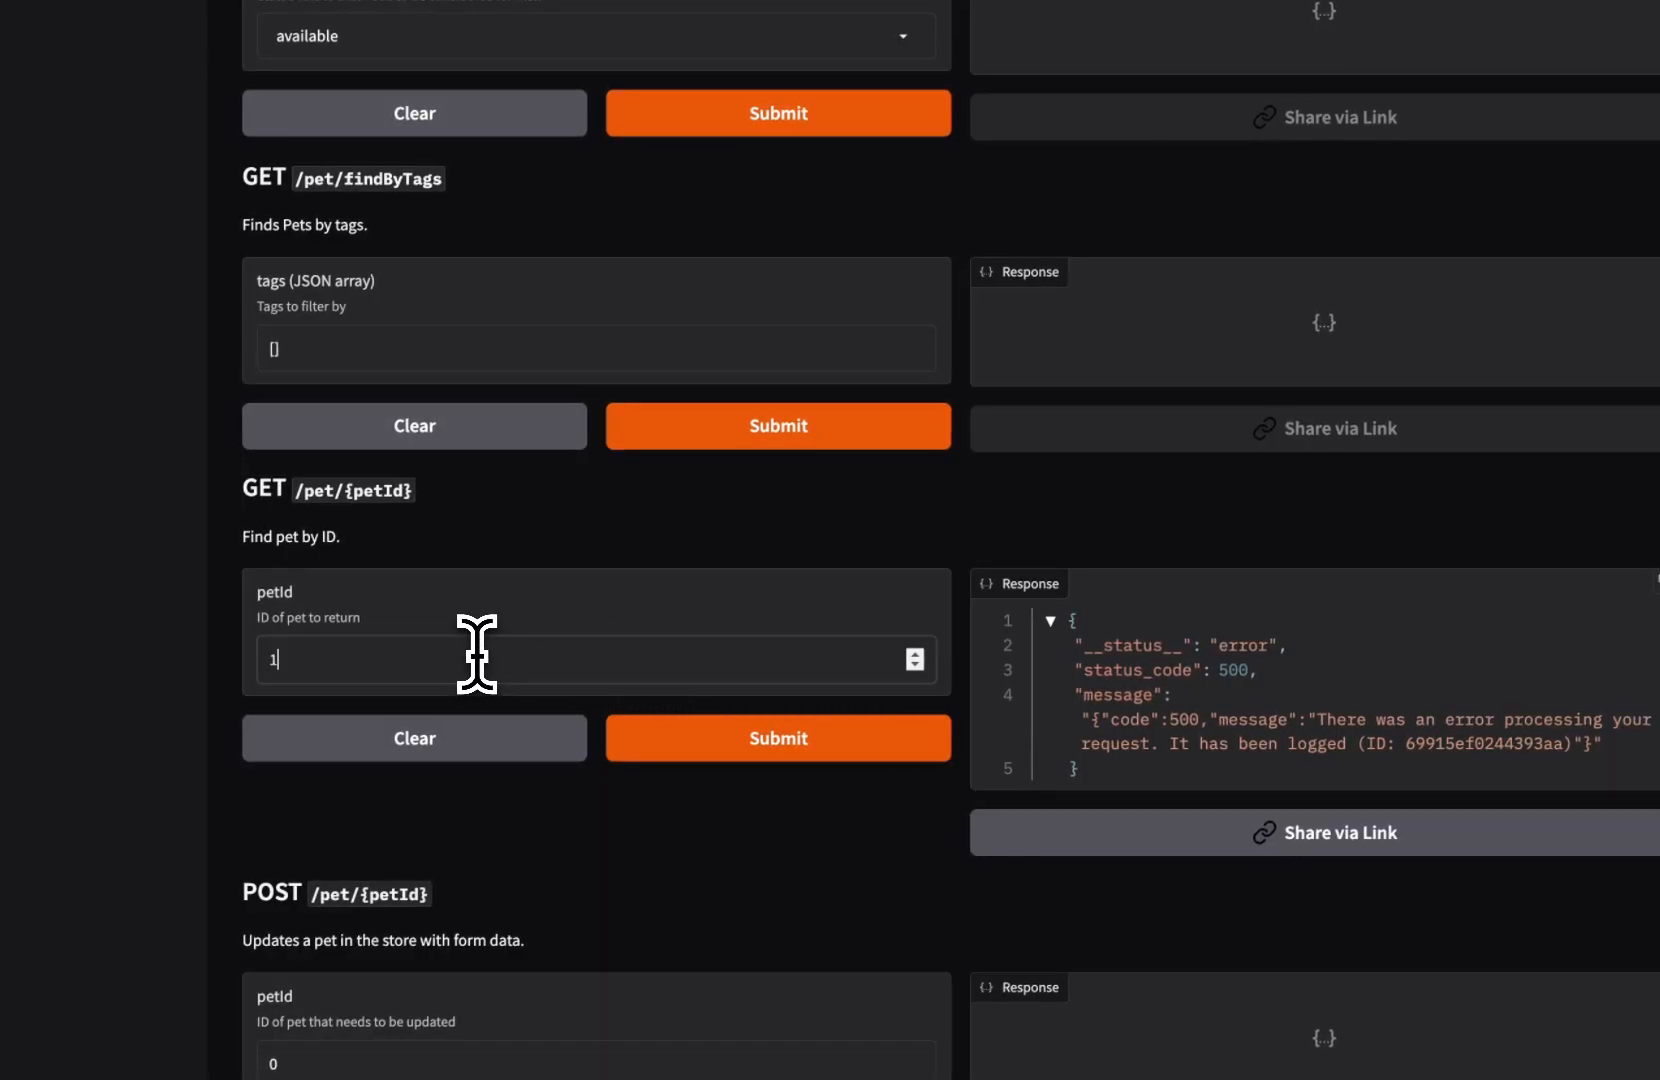
{"action": "left_click", "coordinate": [668, 745]}
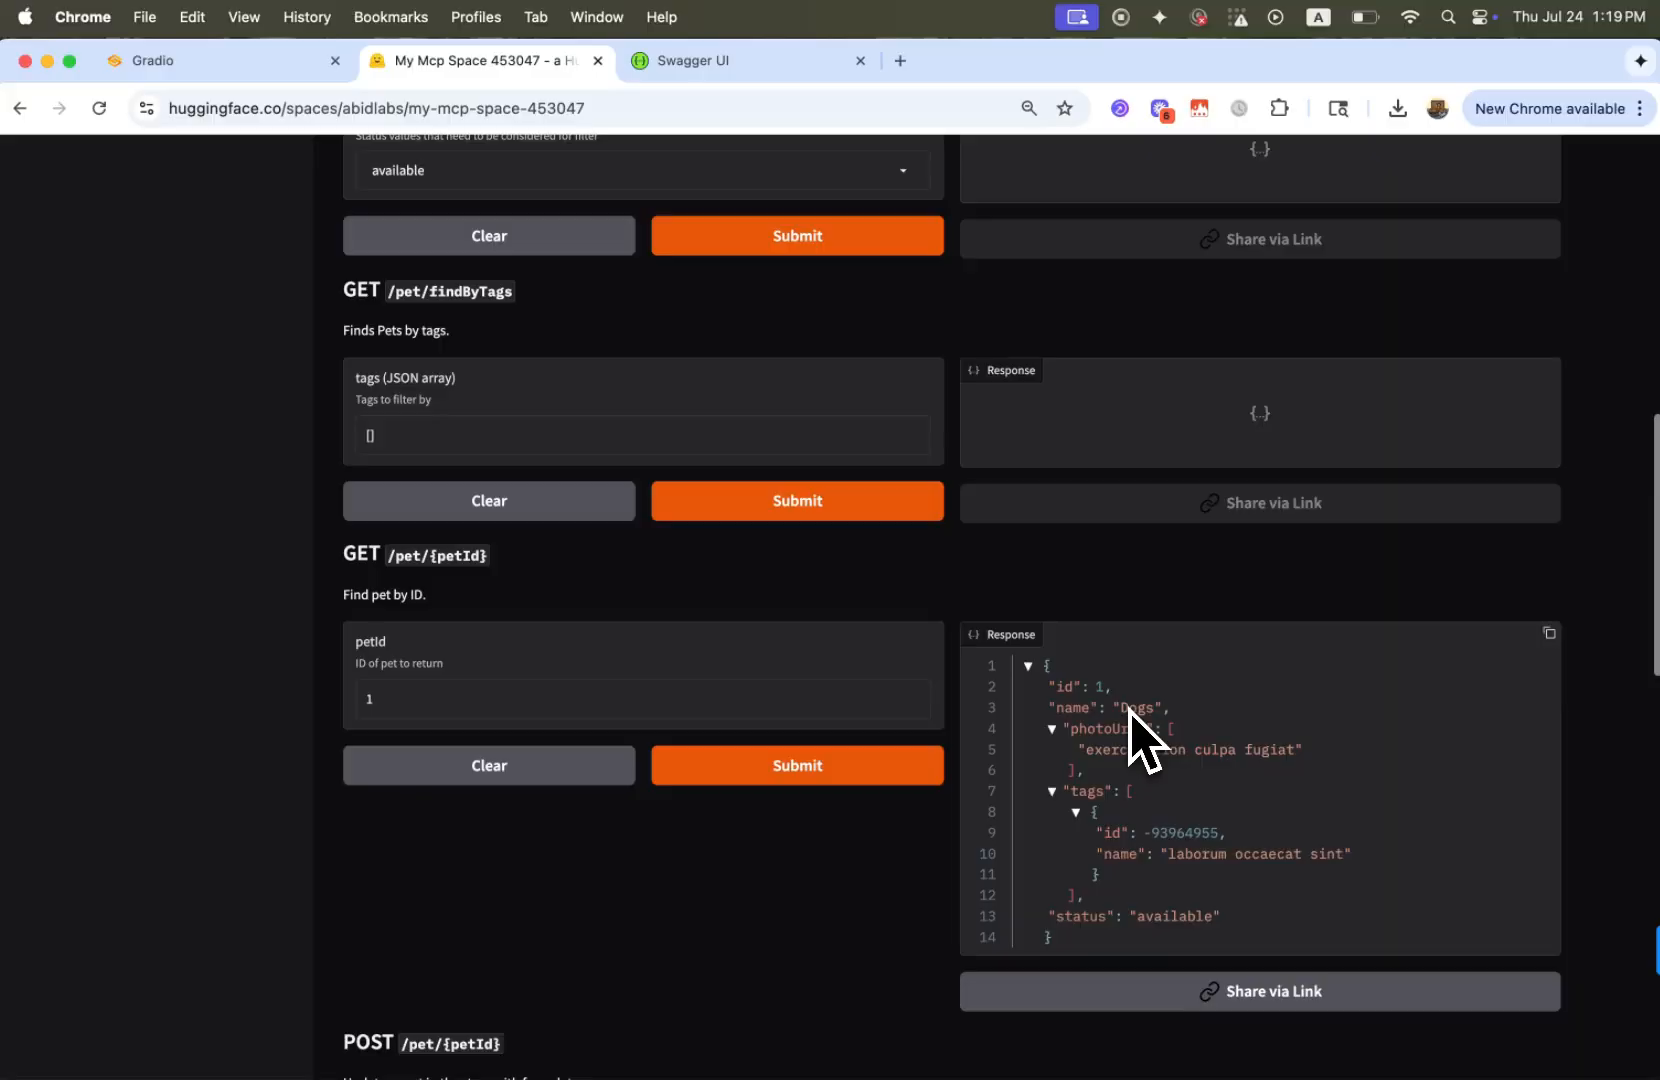
{"action": "scroll", "coordinate": [1150, 720], "scroll_direction": "down", "scroll_amount": 2}
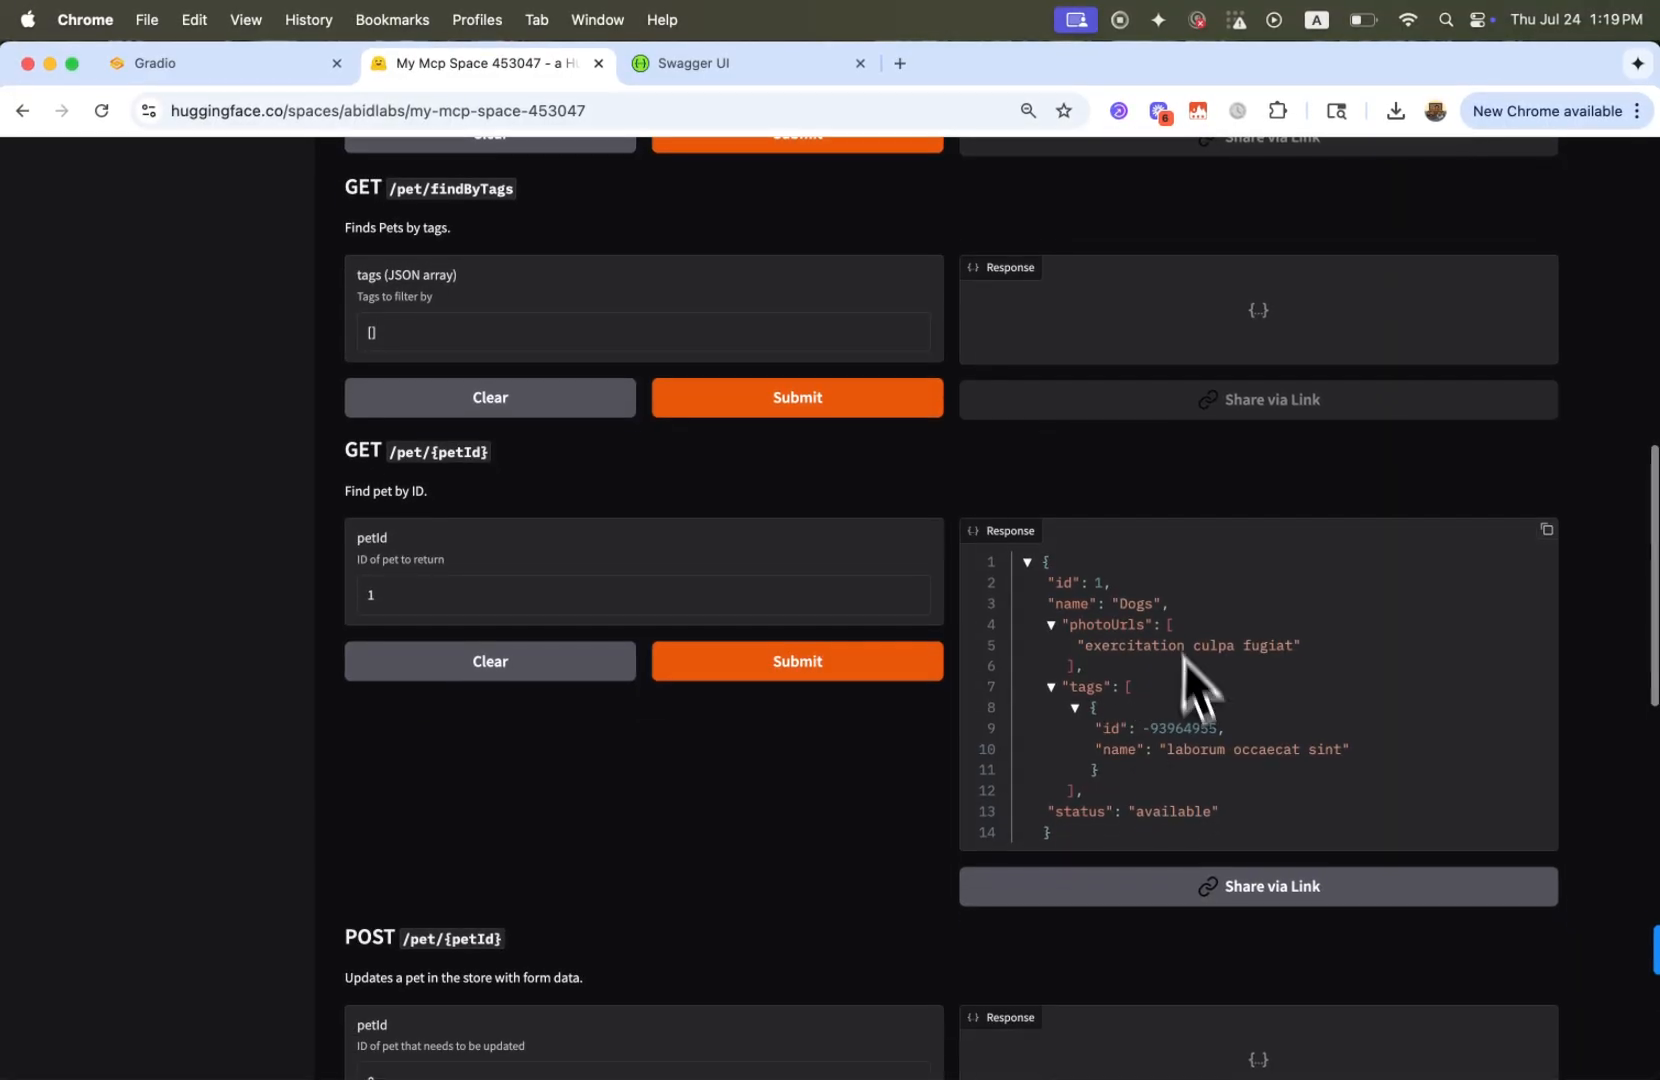
{"action": "scroll", "coordinate": [1170, 665], "scroll_direction": "up", "scroll_amount": 10}
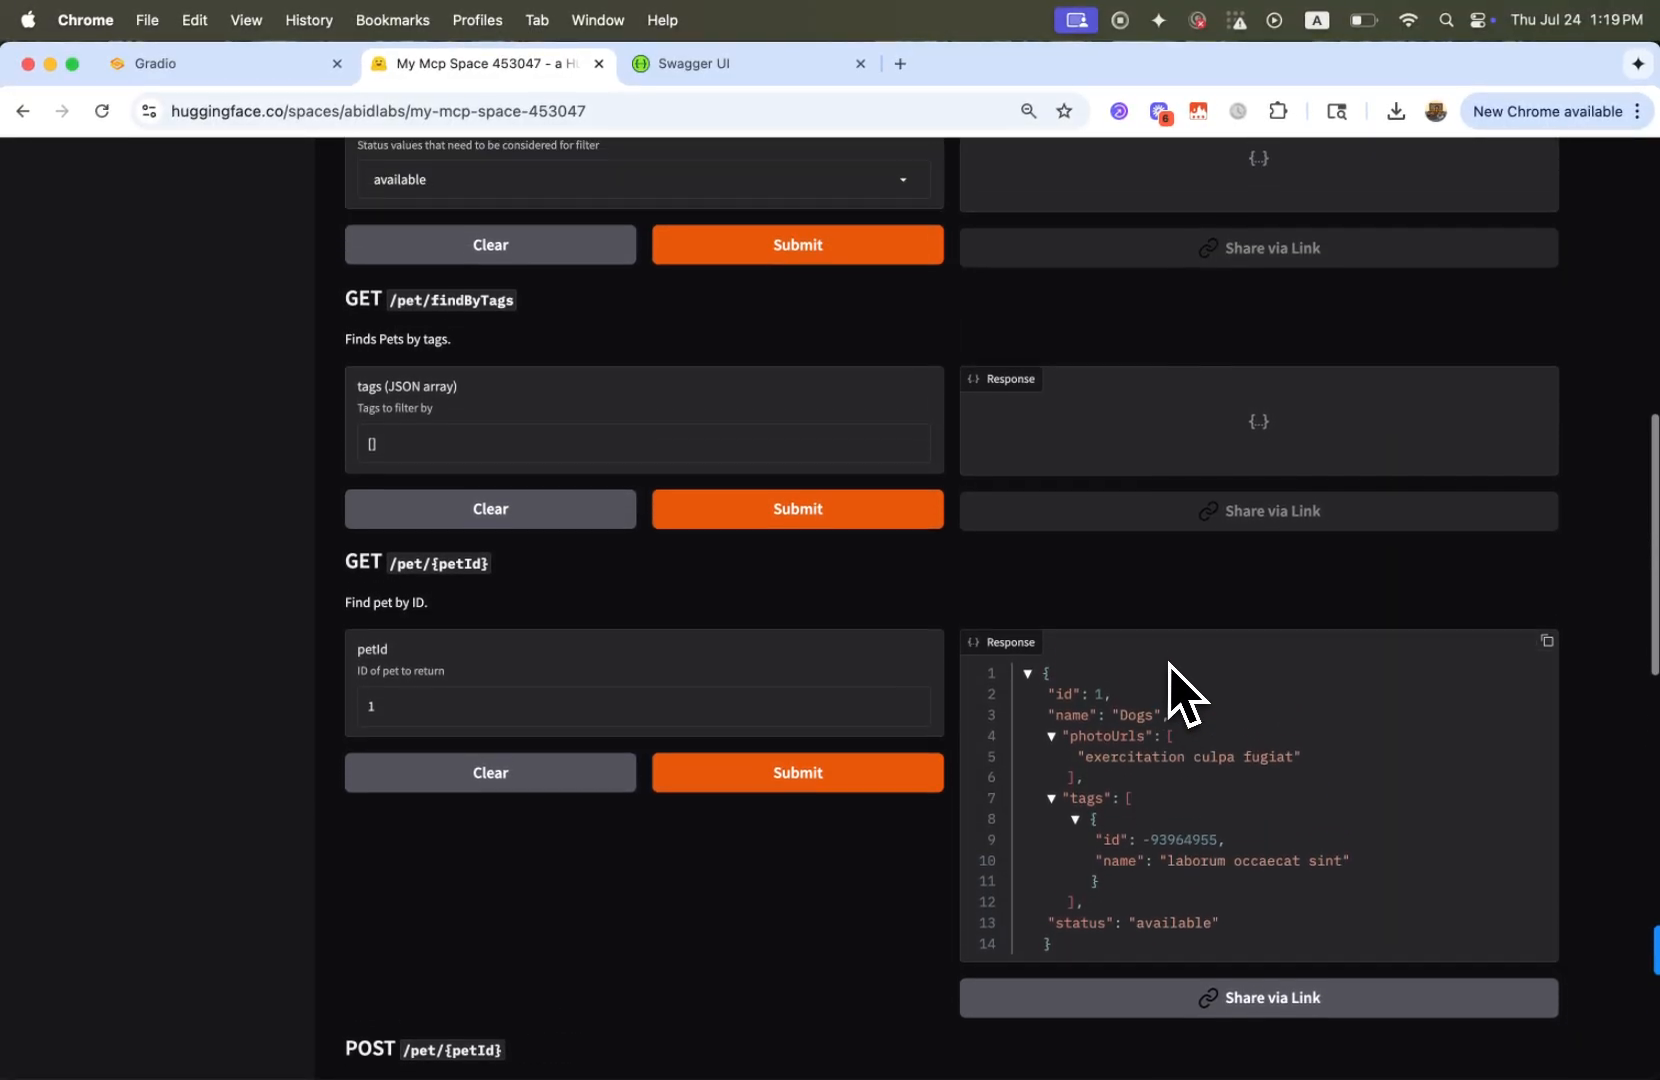
{"action": "scroll", "coordinate": [1170, 665], "scroll_direction": "down", "scroll_amount": 5}
{"action": "scroll", "coordinate": [1170, 665], "scroll_direction": "down", "scroll_amount": 15}
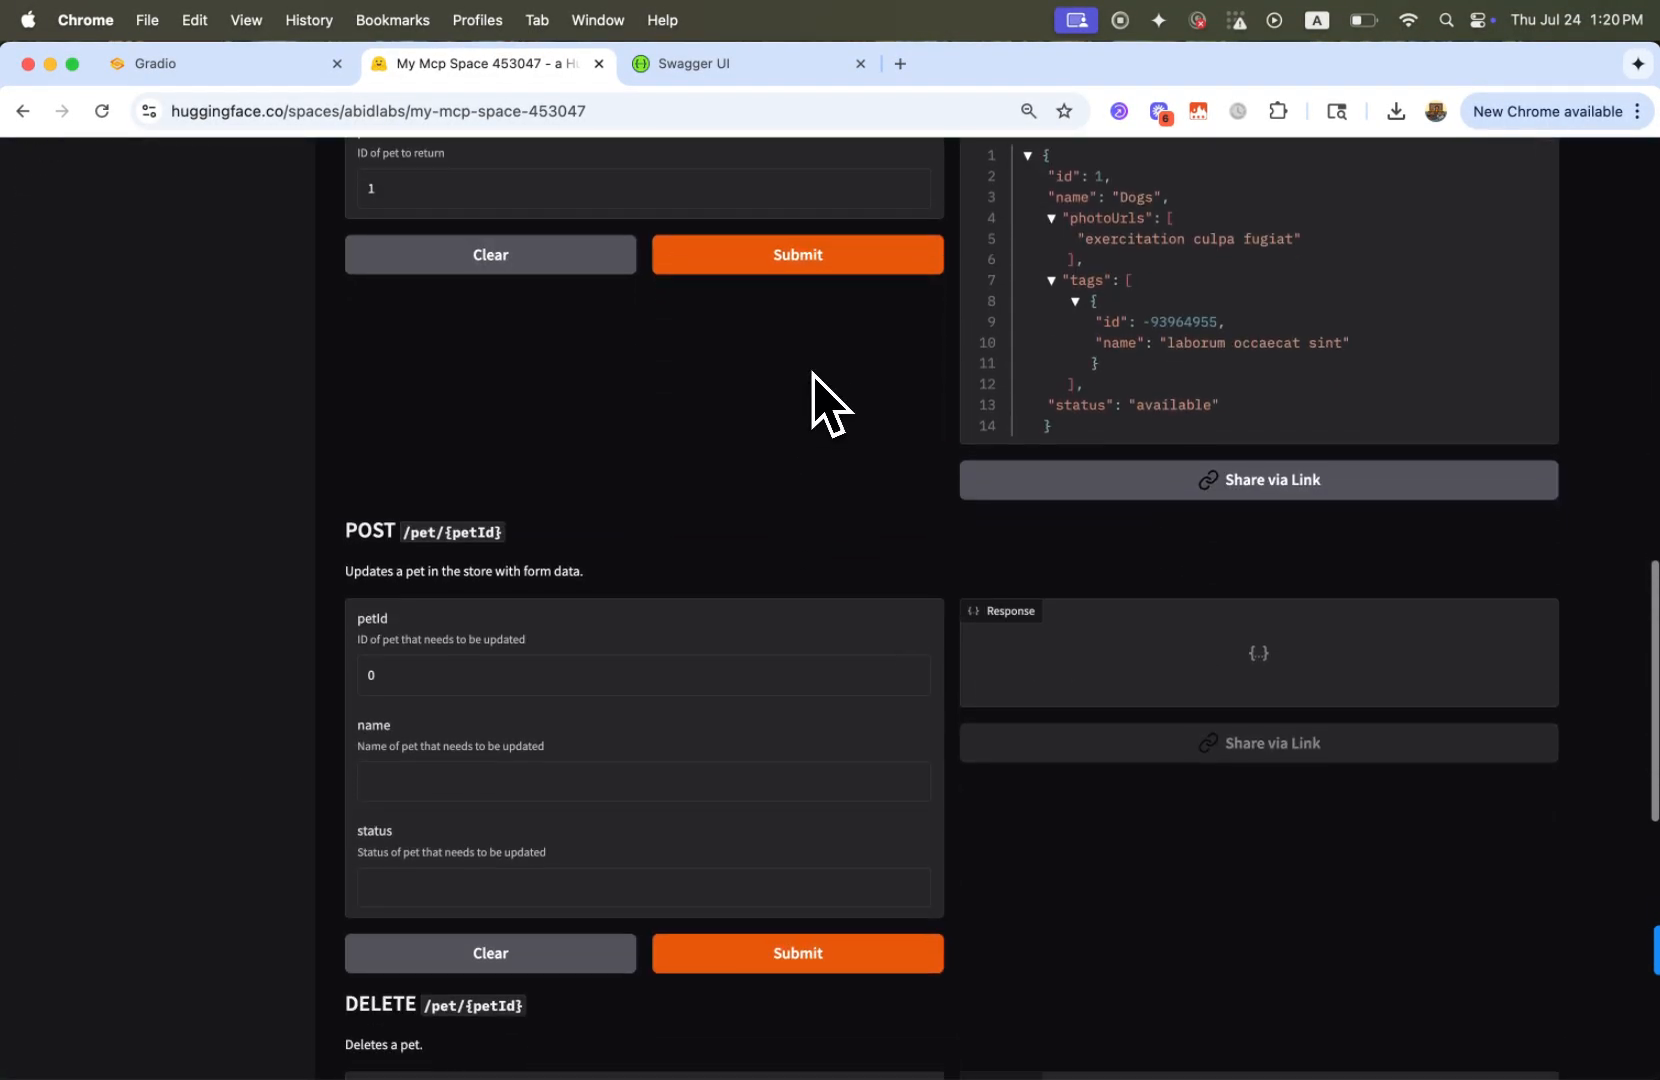
Open the Space's MCP documentation and copy the SSE Transport configuration
{"action": "scroll", "coordinate": [815, 367], "scroll_direction": "up", "scroll_amount": 20}
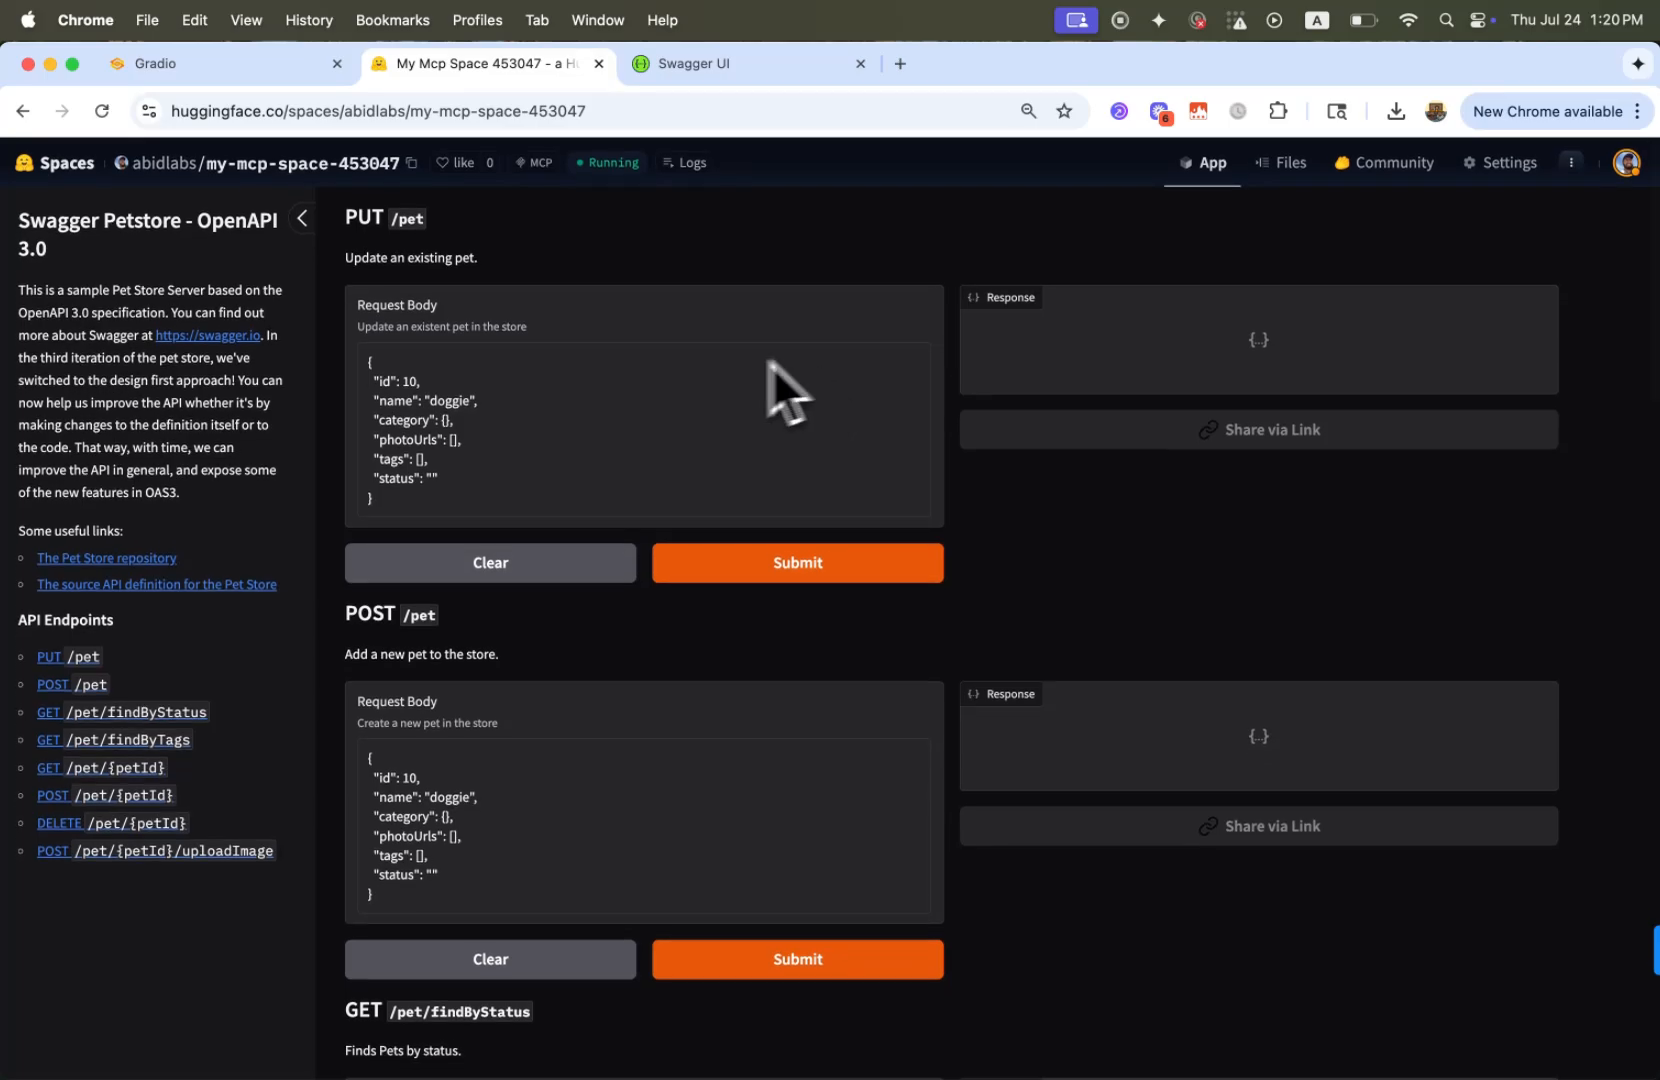
{"action": "scroll", "coordinate": [878, 400], "scroll_direction": "down", "scroll_amount": 15}
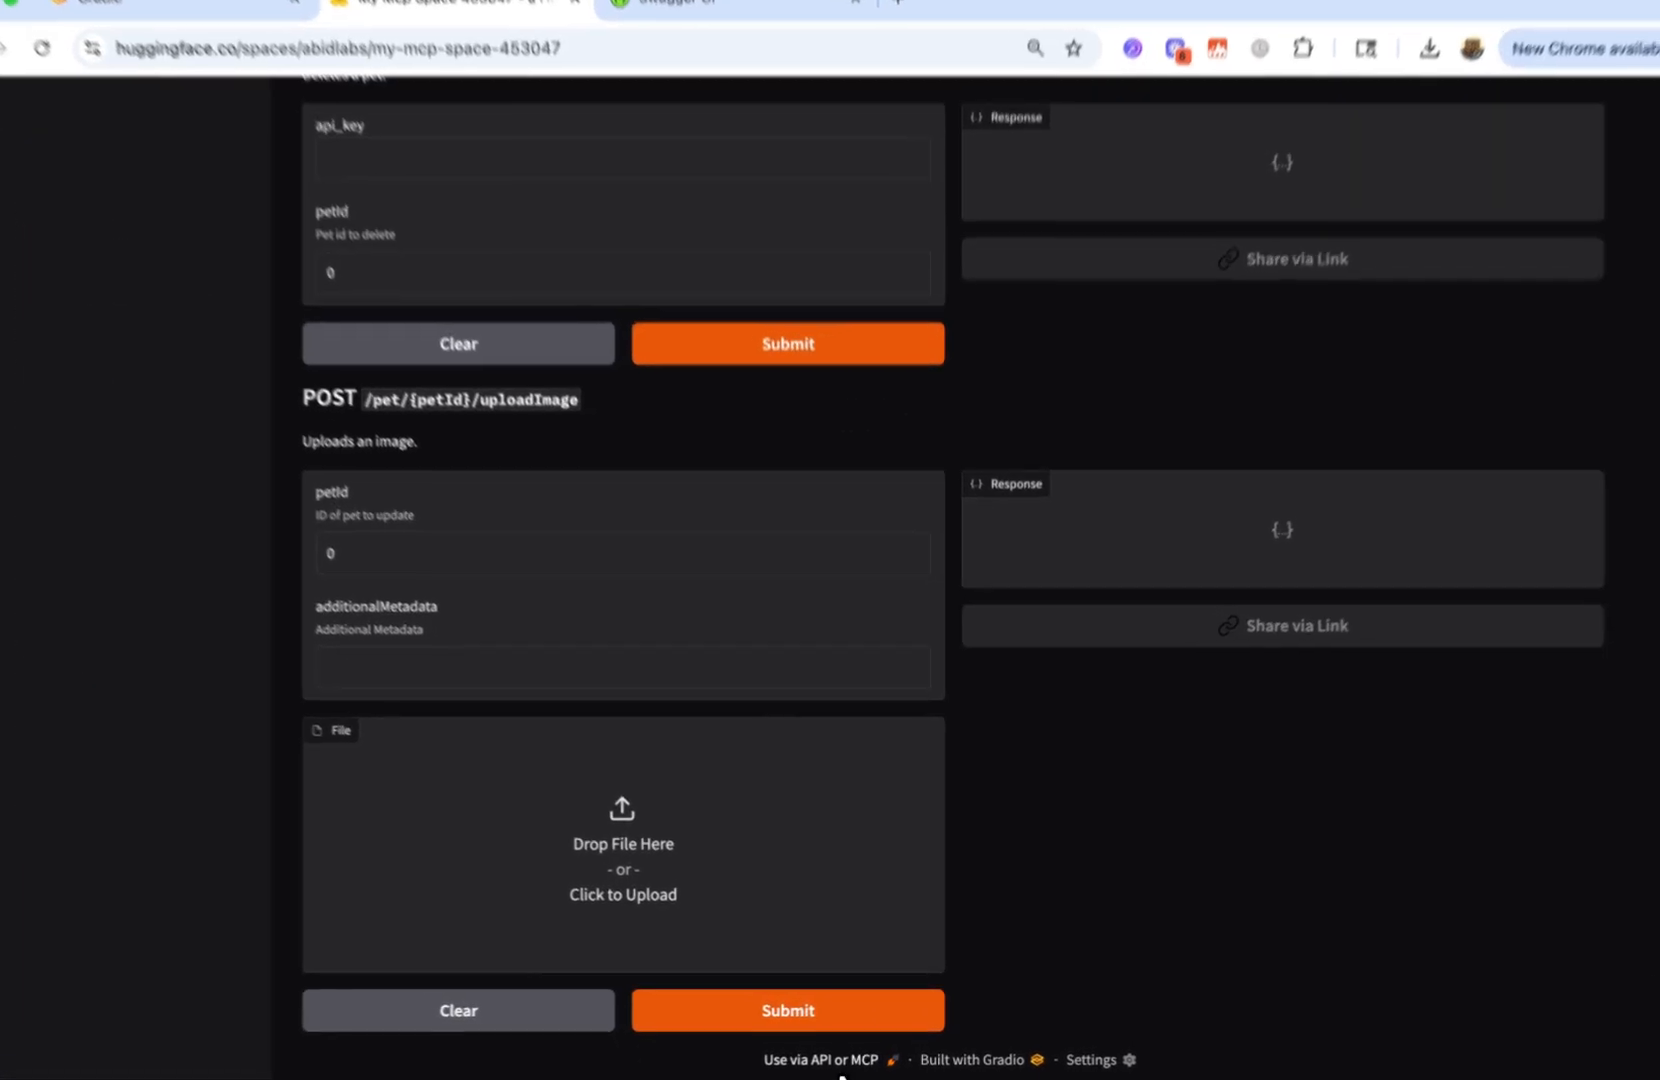
{"action": "left_click", "coordinate": [820, 1050]}
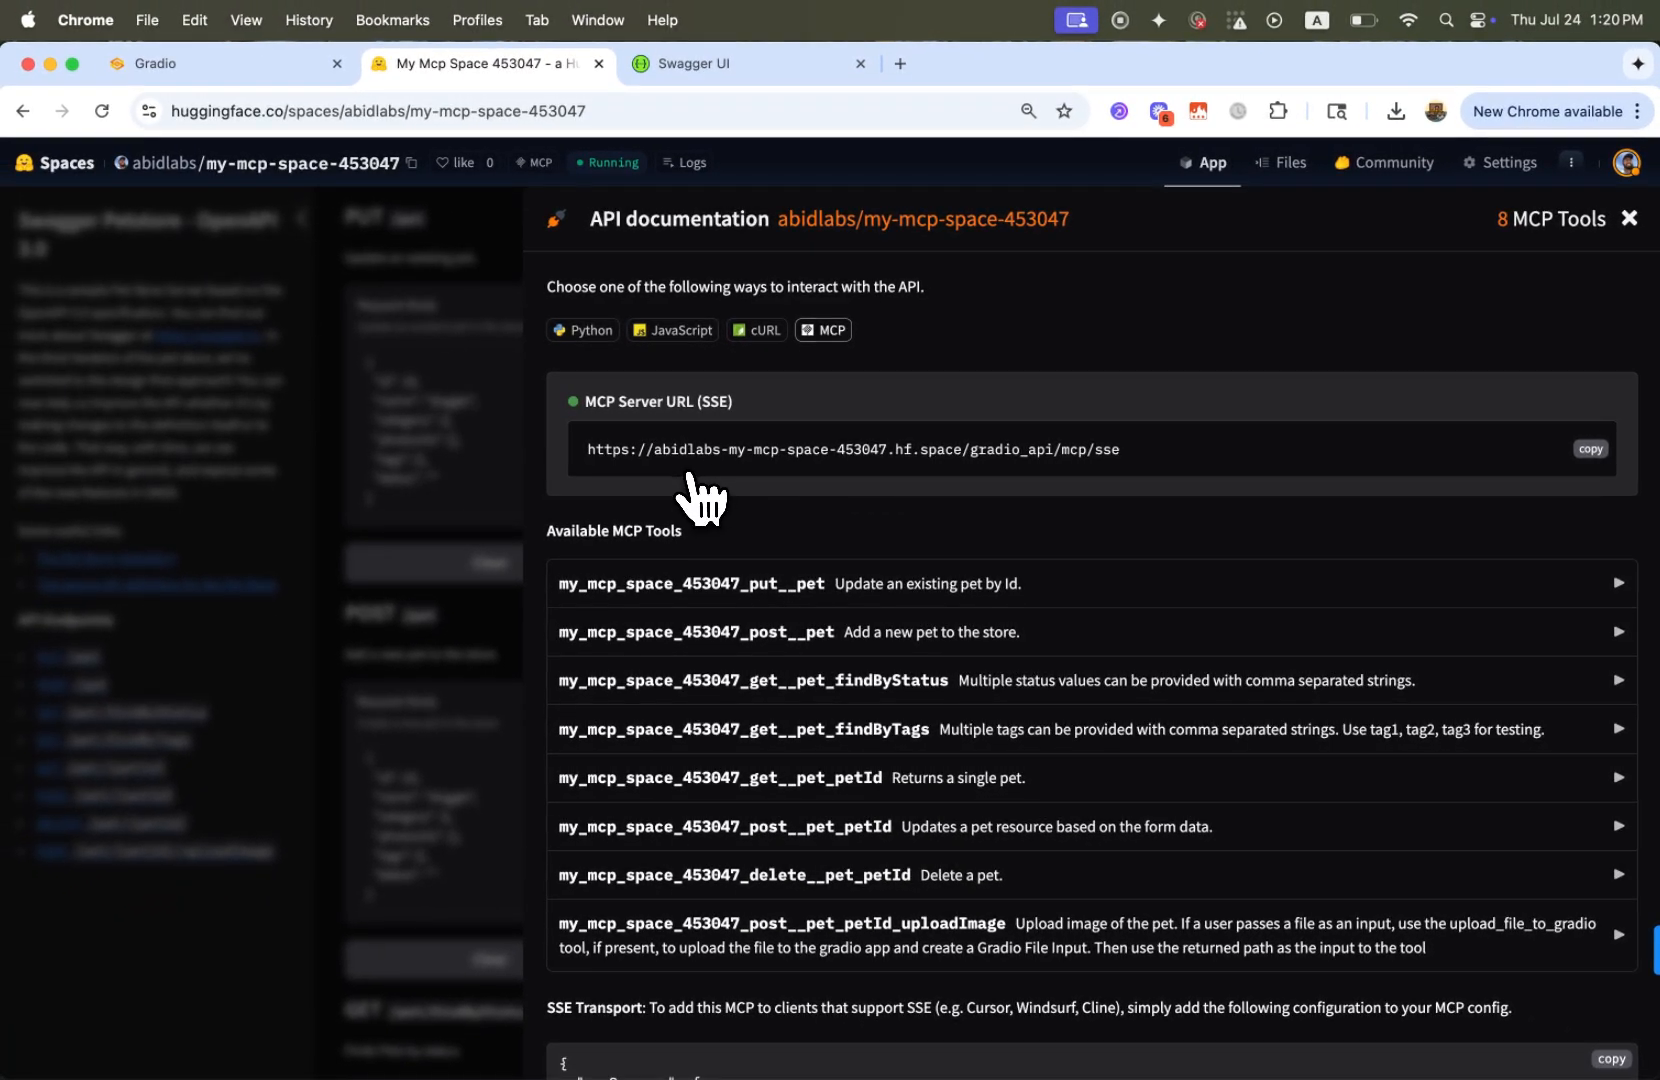
{"action": "scroll", "coordinate": [660, 558], "scroll_direction": "down", "scroll_amount": 5}
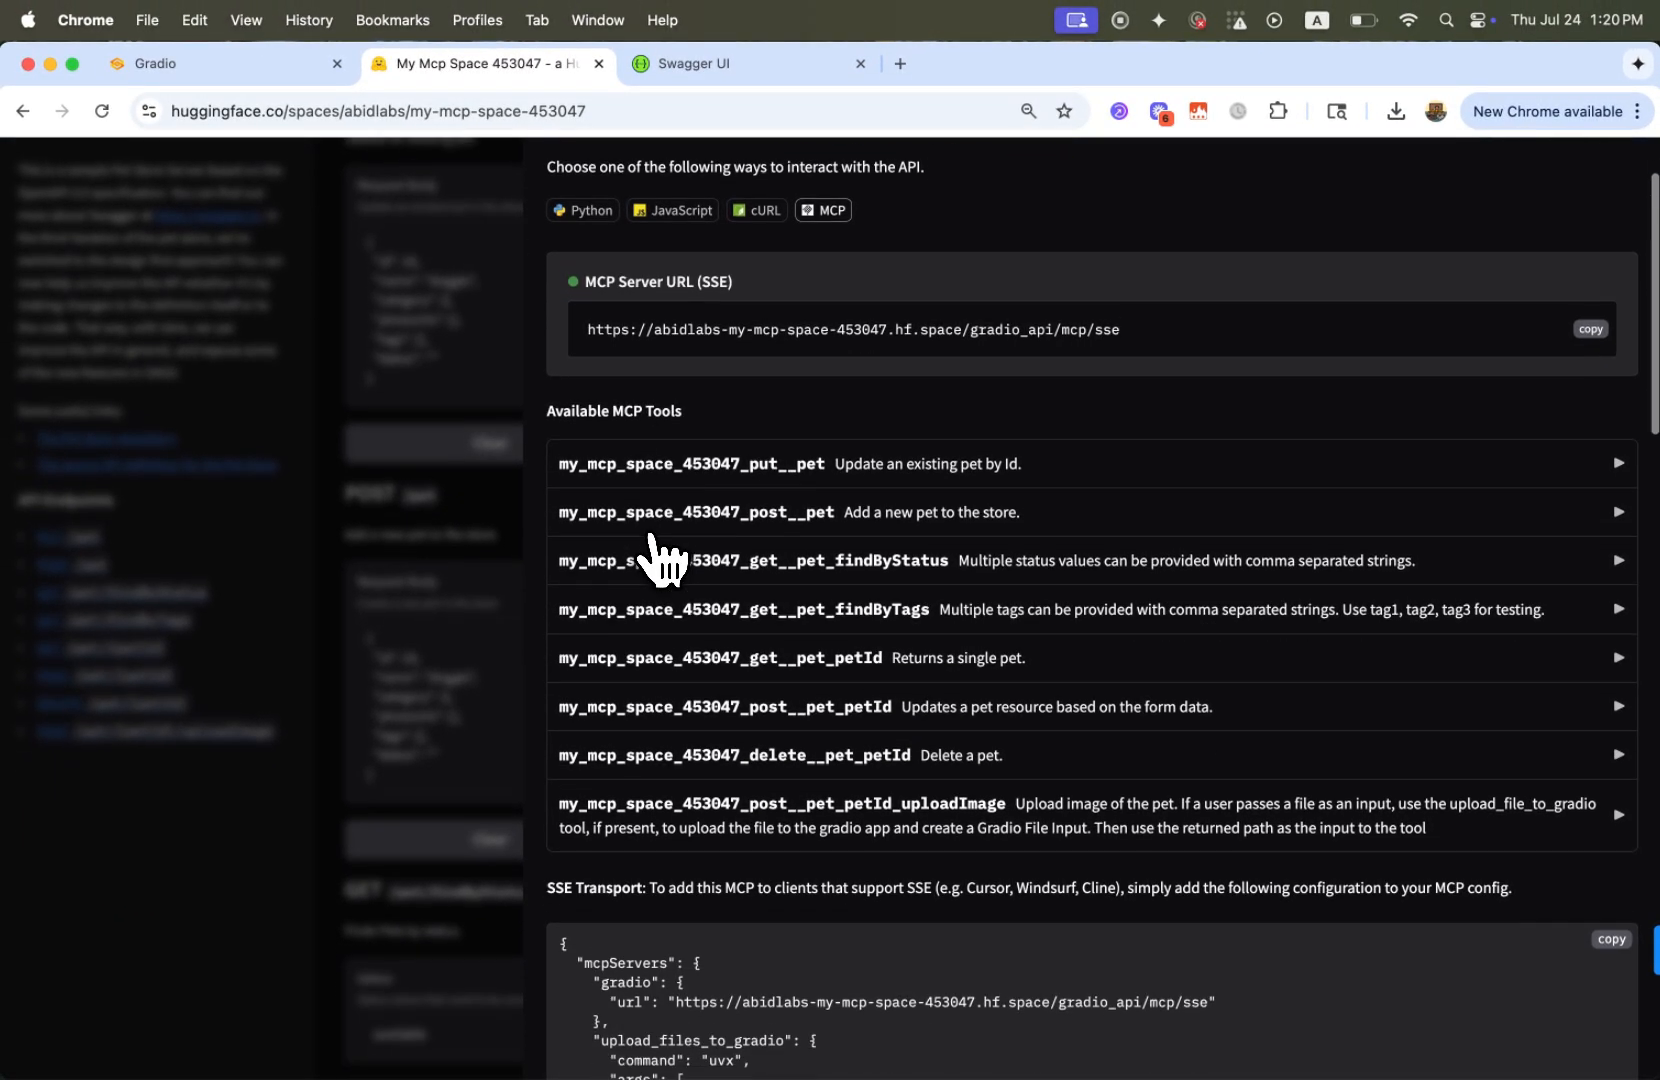
{"action": "scroll", "coordinate": [660, 558], "scroll_direction": "down", "scroll_amount": 4}
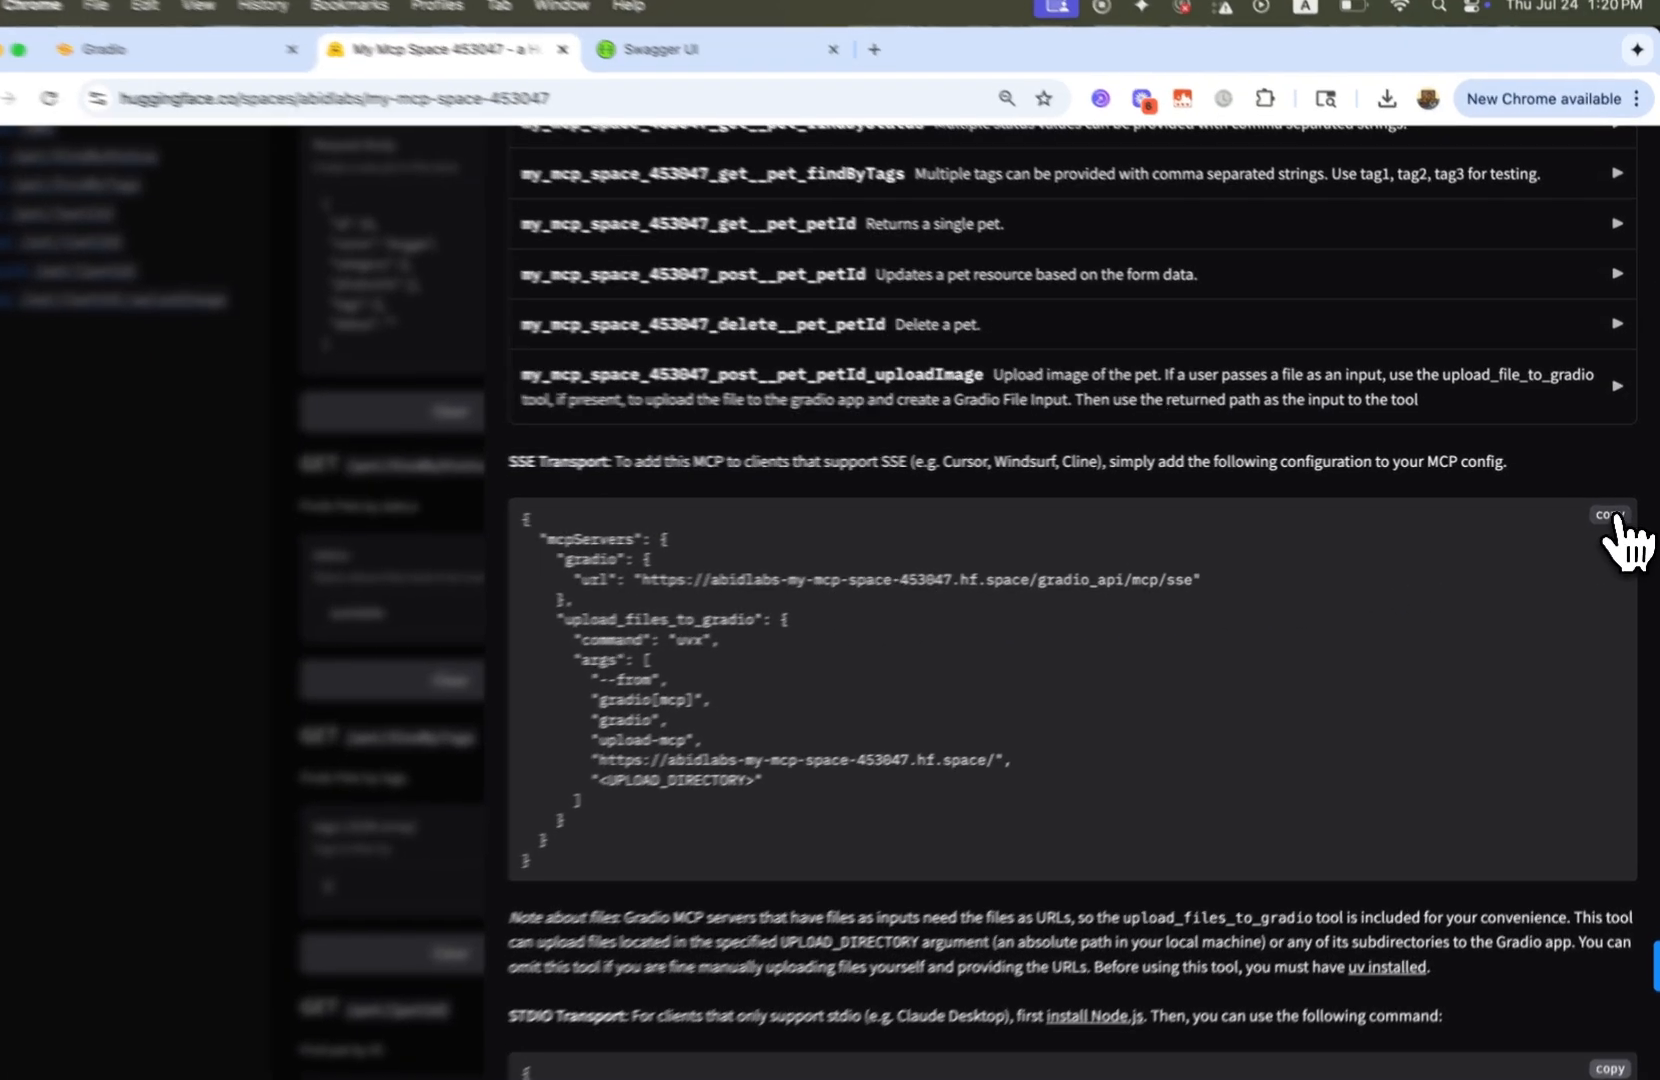
{"action": "left_click", "coordinate": [1611, 514]}
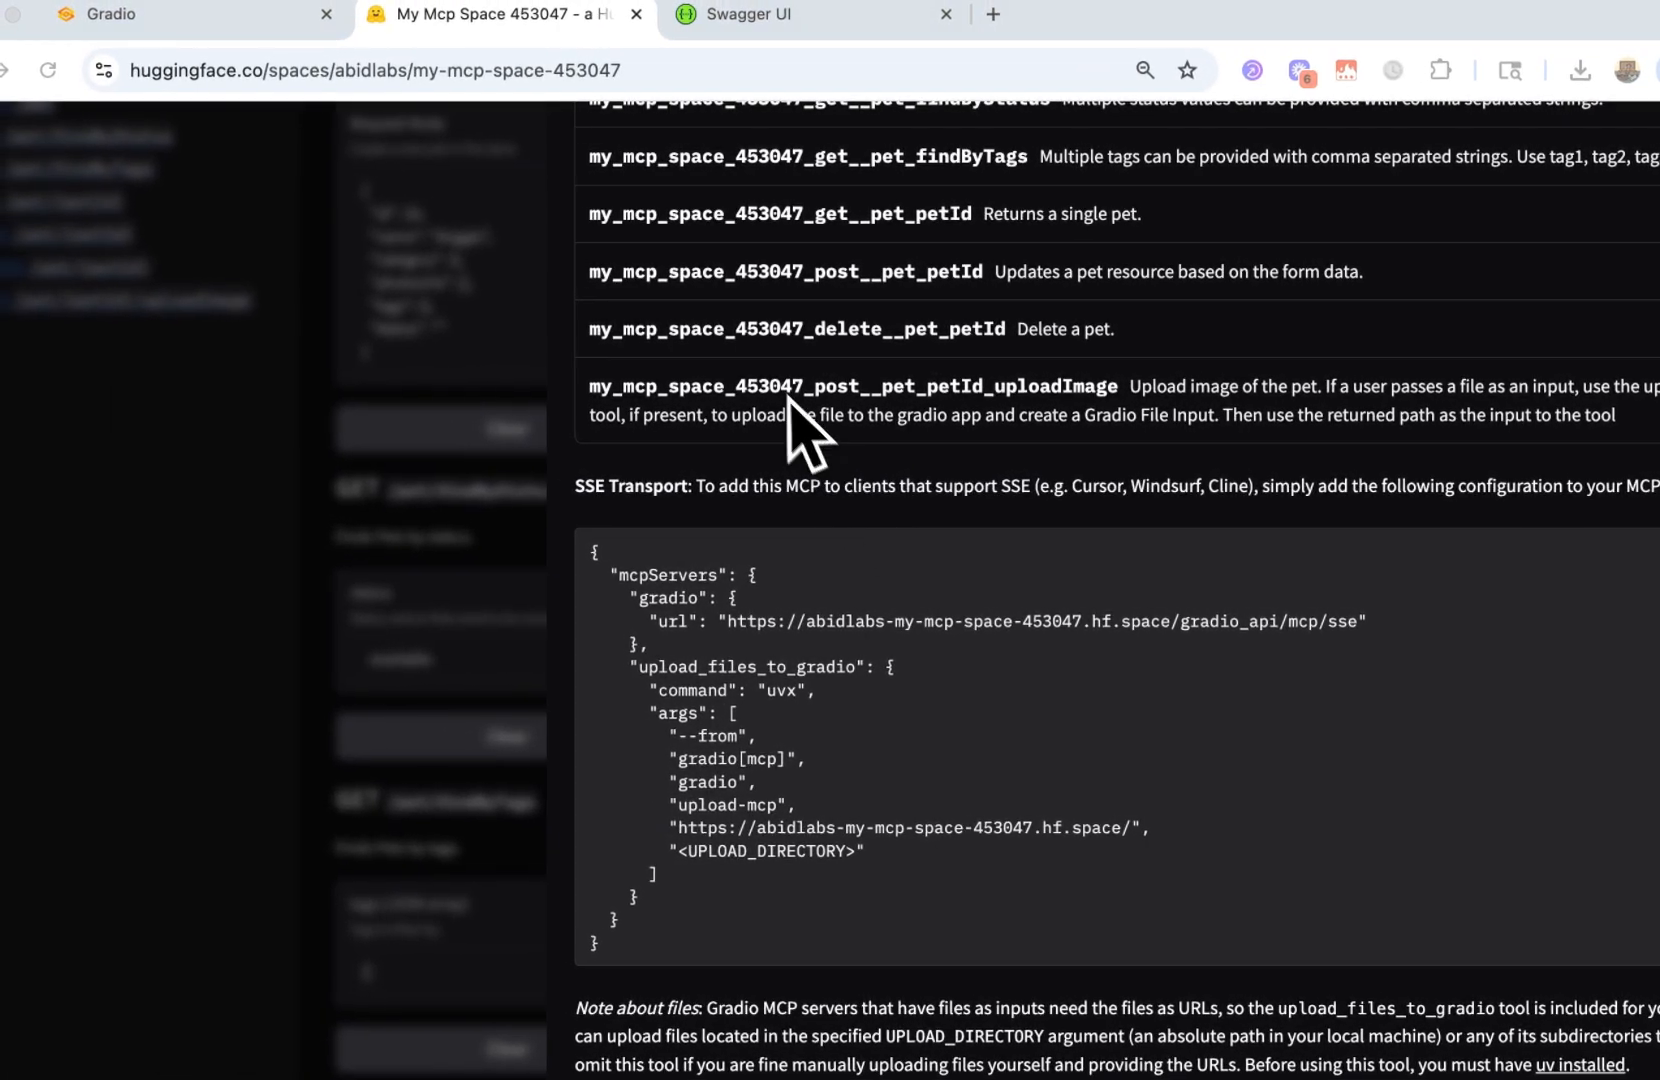
{"action": "scroll", "coordinate": [725, 482], "scroll_direction": "up", "scroll_amount": 10}
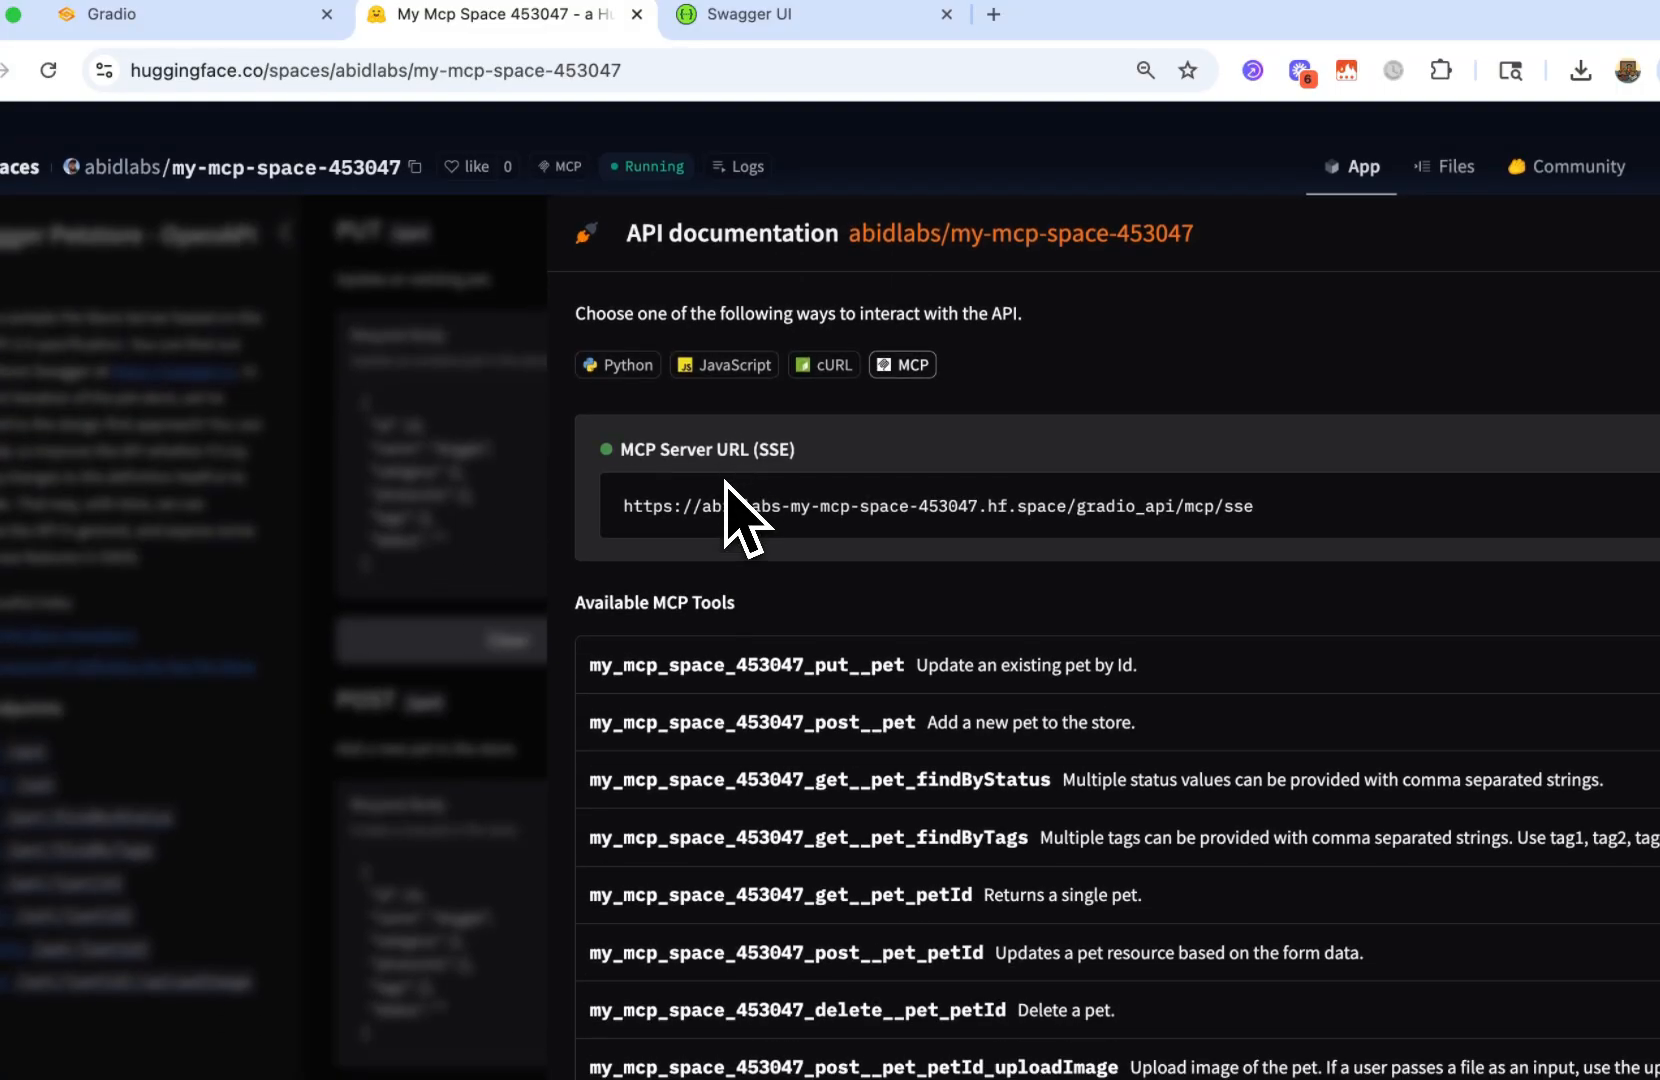
Switch to Cursor and open the MCP server configuration file mcp.json from the Cursor settings
{"action": "key", "text": "super+Tab"}
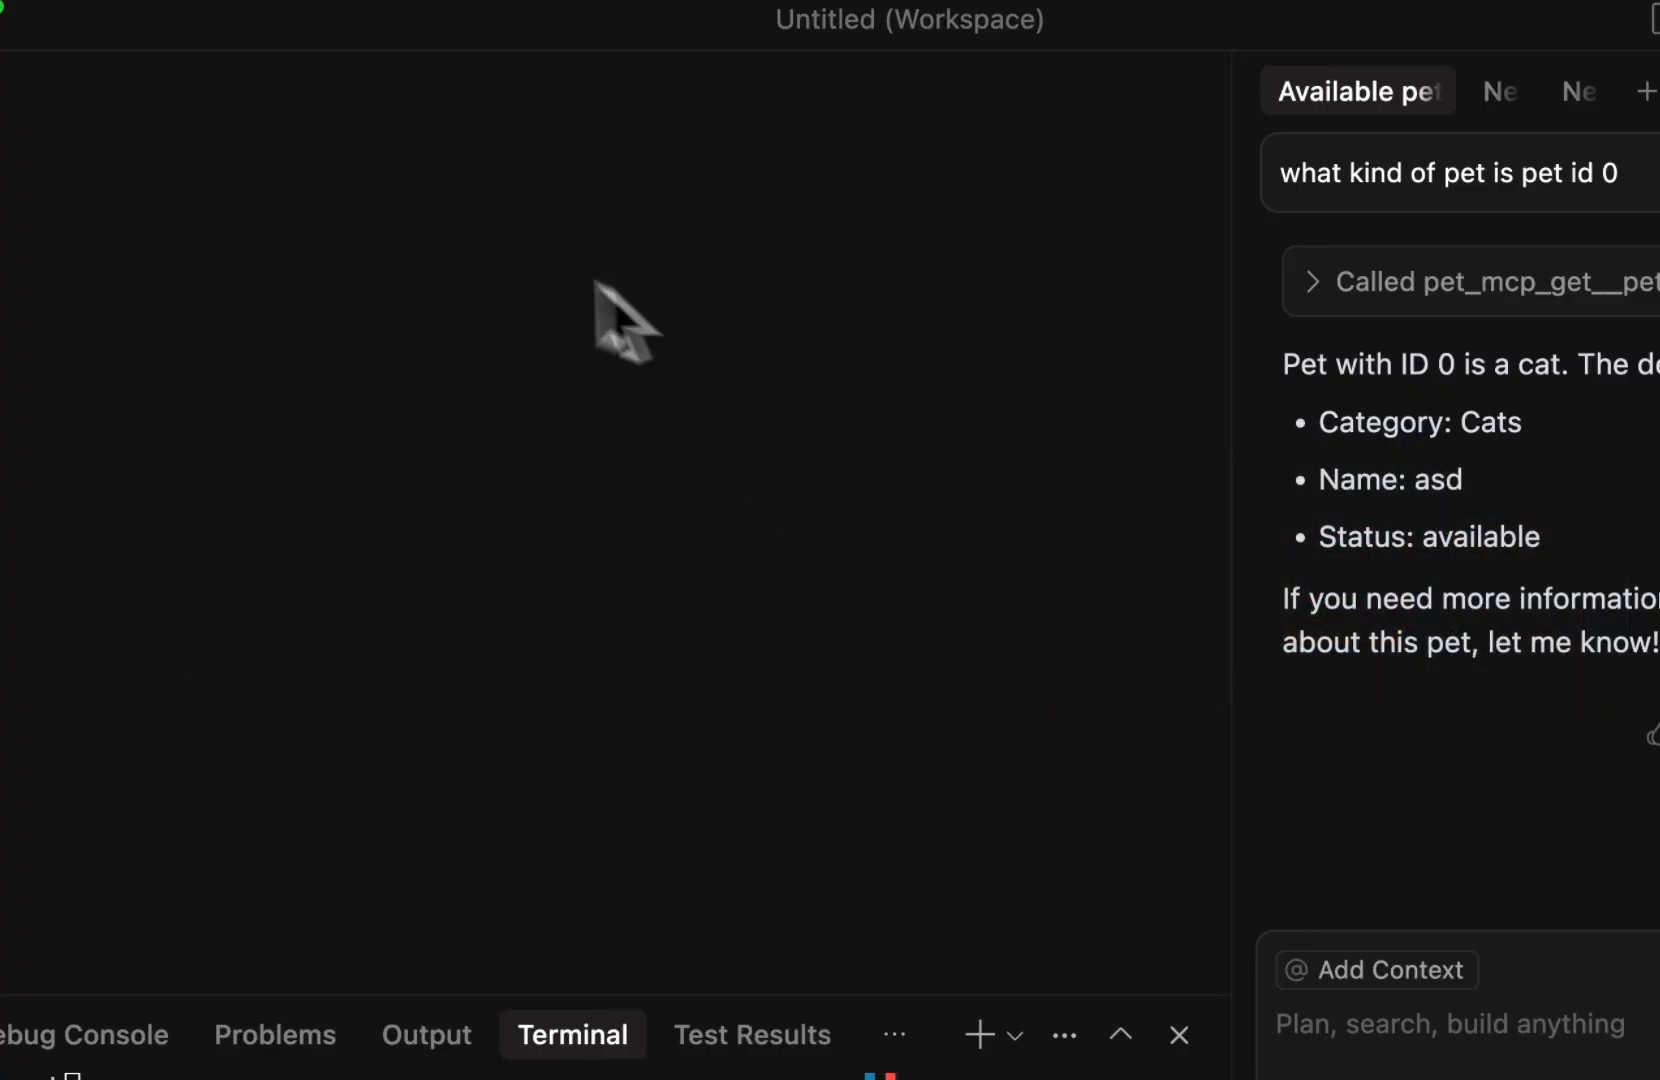
{"action": "left_click", "coordinate": [98, 8]}
{"action": "mouse_move", "coordinate": [165, 124]}
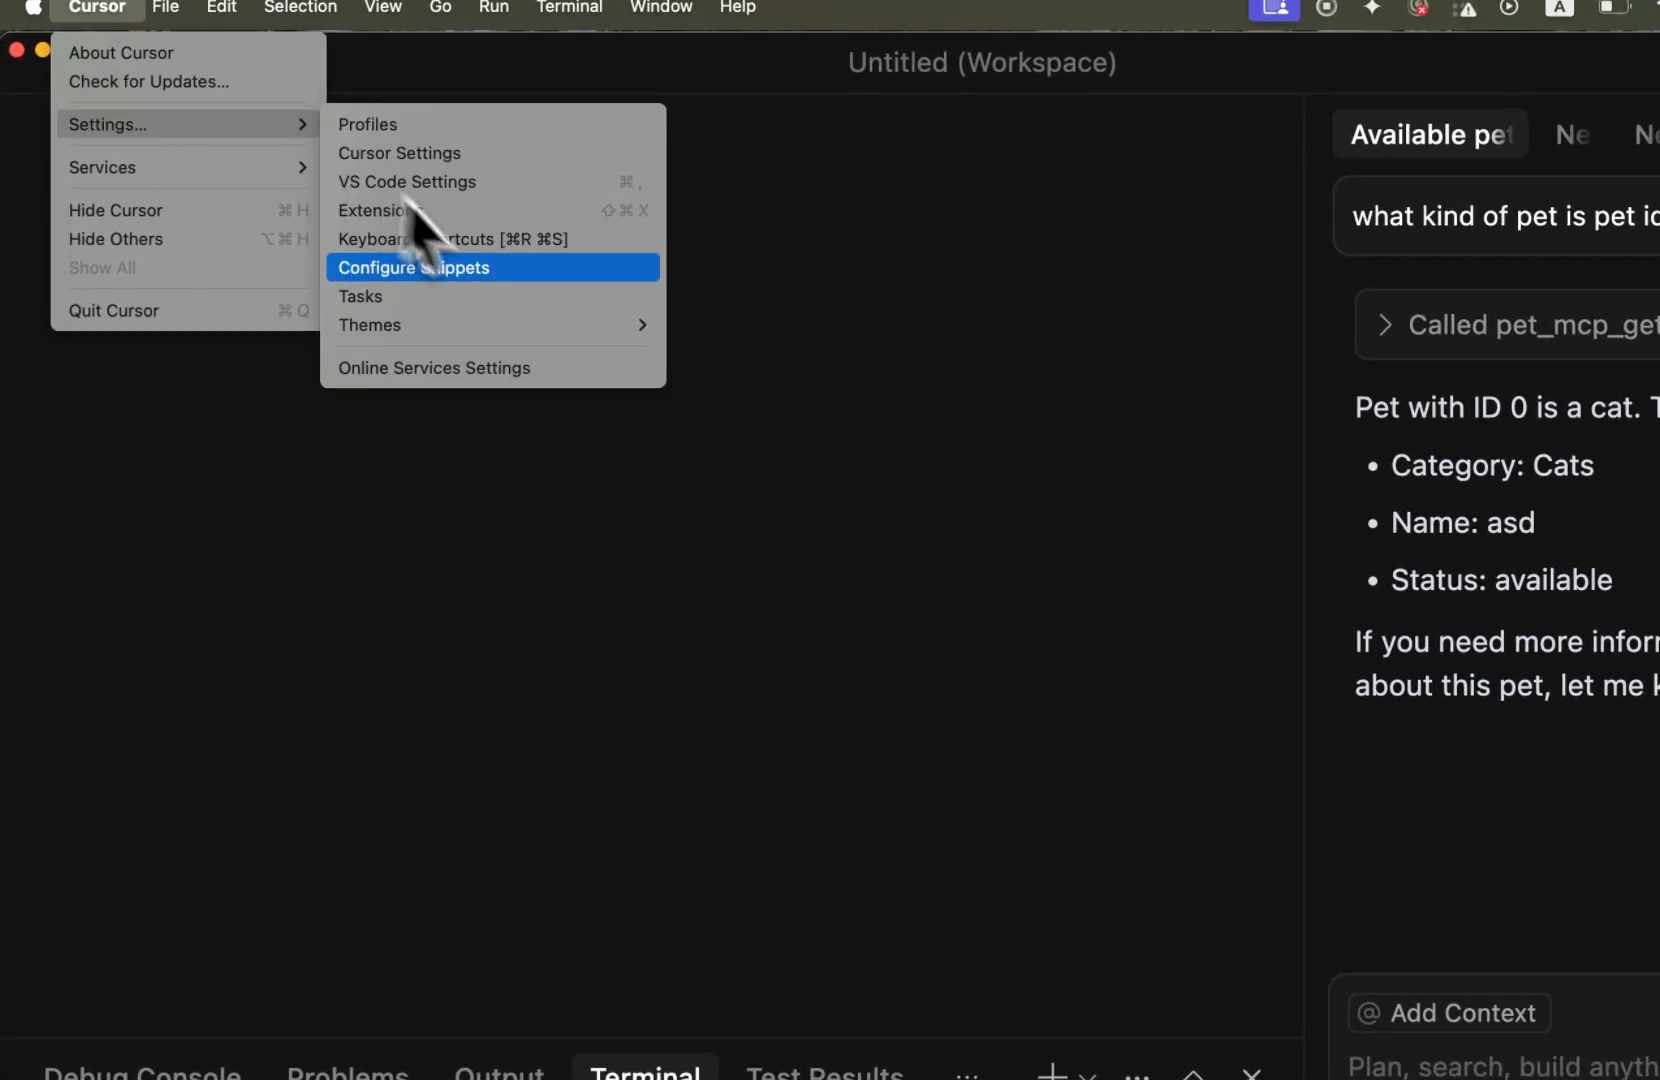
{"action": "left_click", "coordinate": [462, 155]}
{"action": "left_click", "coordinate": [262, 760]}
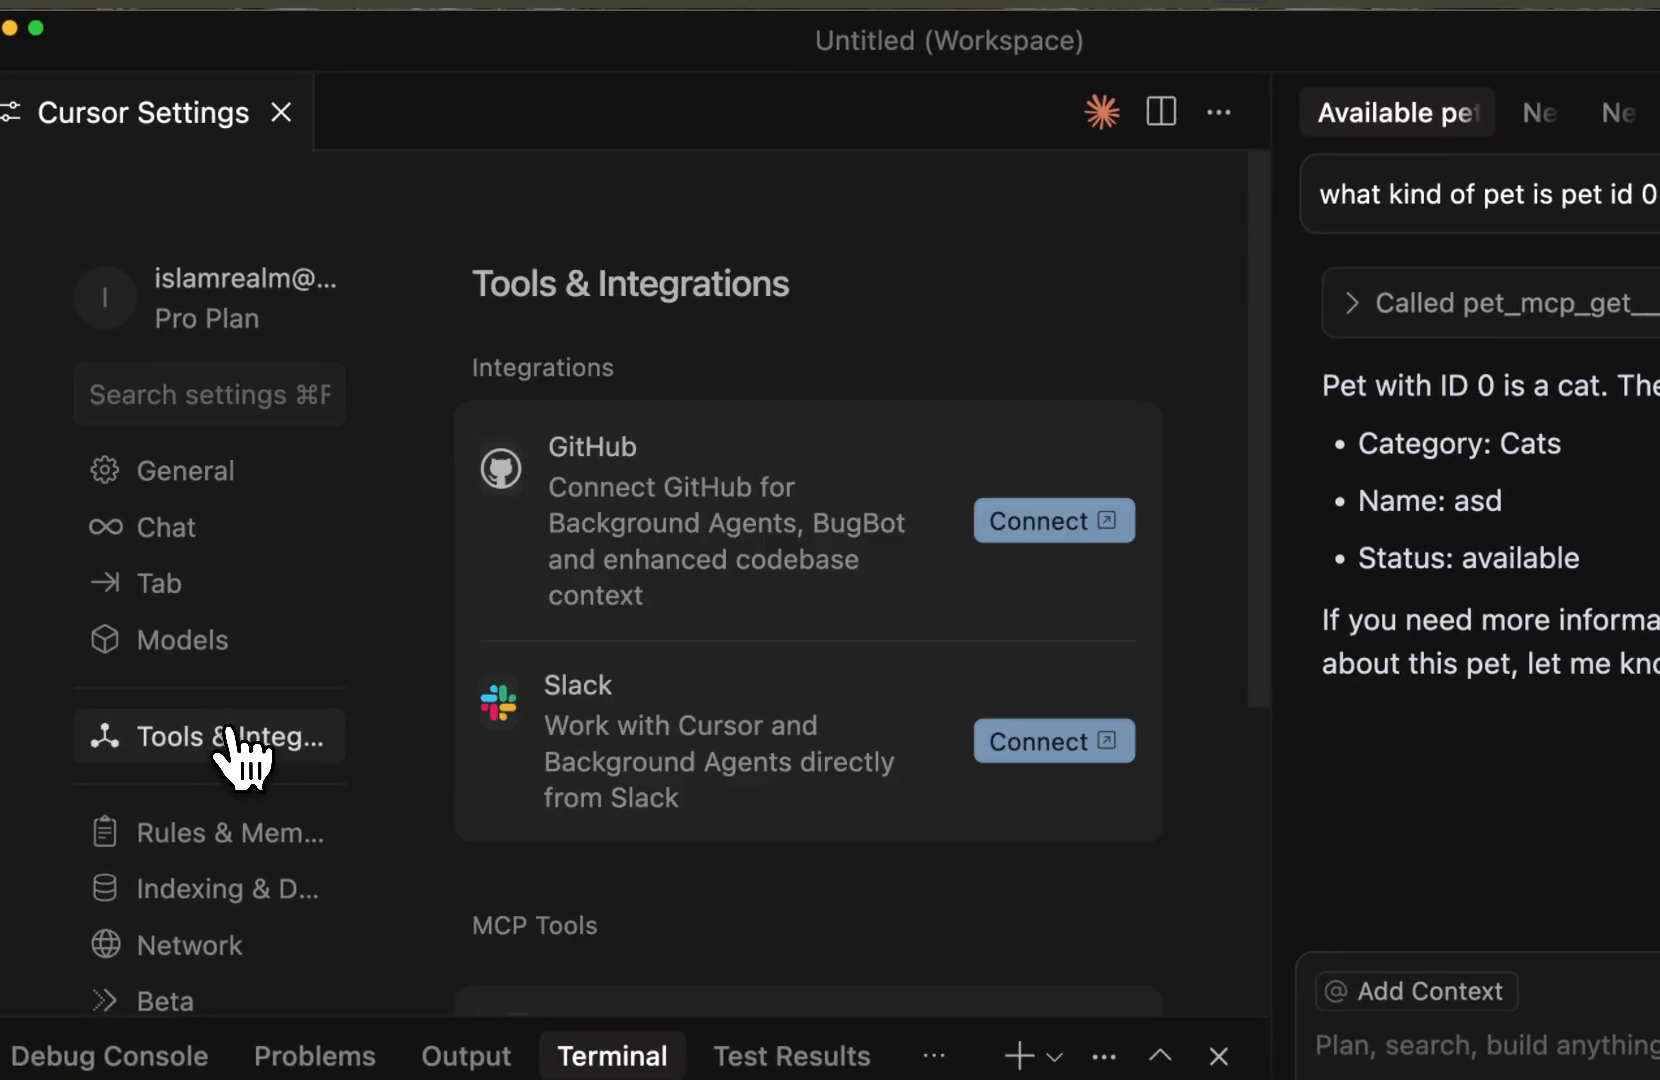
{"action": "scroll", "coordinate": [653, 628], "scroll_direction": "down", "scroll_amount": 5}
{"action": "left_click", "coordinate": [1010, 558]}
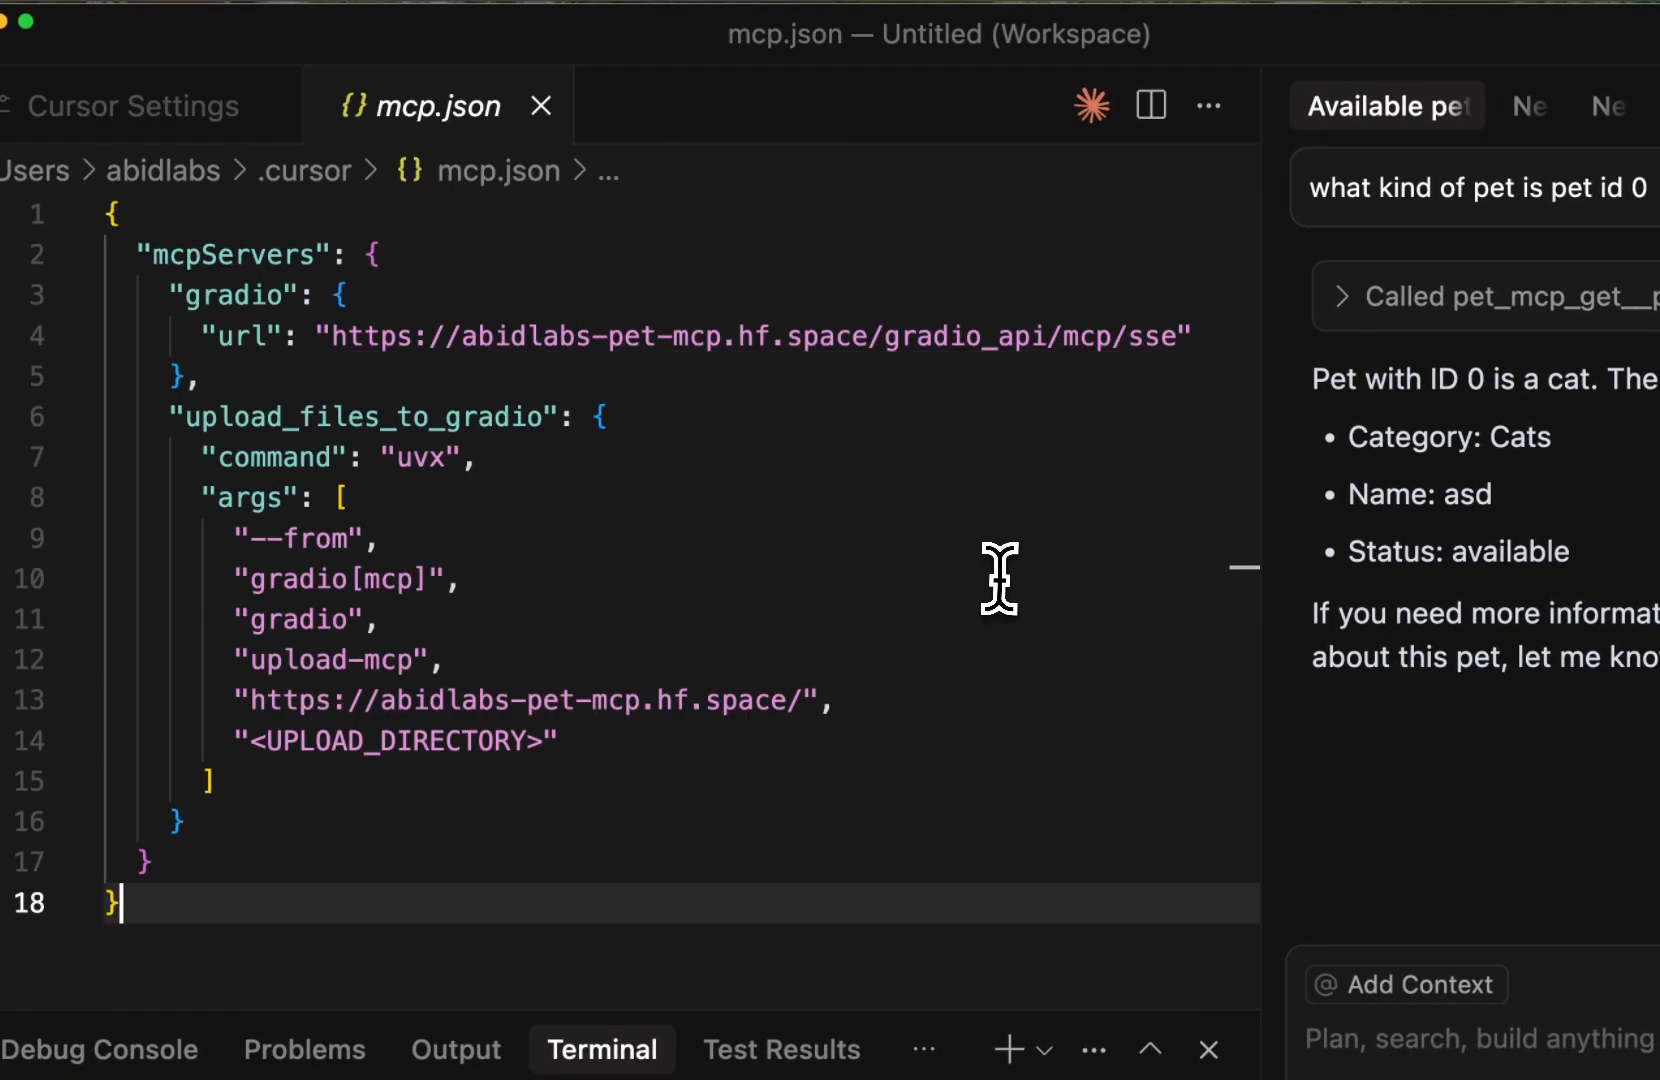
Replace the entire mcp.json content with the copied configuration and check the MCP Tools in the Cursor settings
{"action": "key", "text": "cmd+a"}
{"action": "key", "text": "cmd+v"}
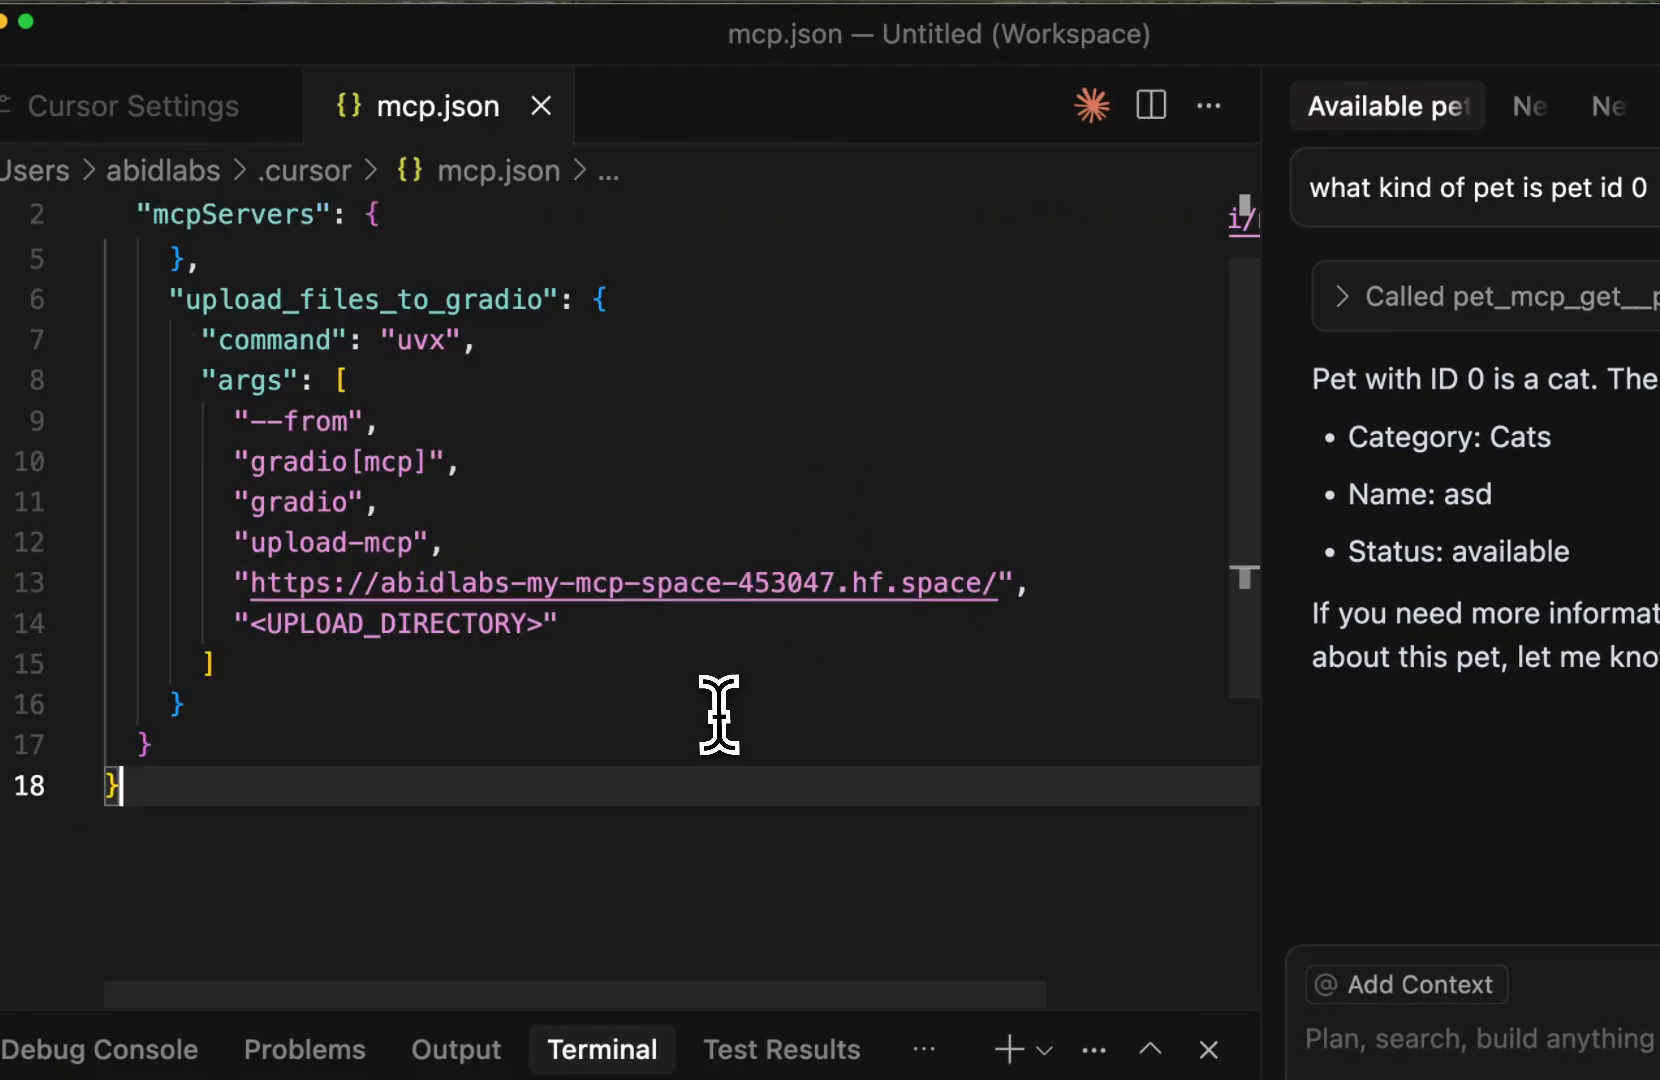
{"action": "scroll", "coordinate": [719, 716], "scroll_direction": "up", "scroll_amount": 3}
{"action": "left_click", "coordinate": [205, 112]}
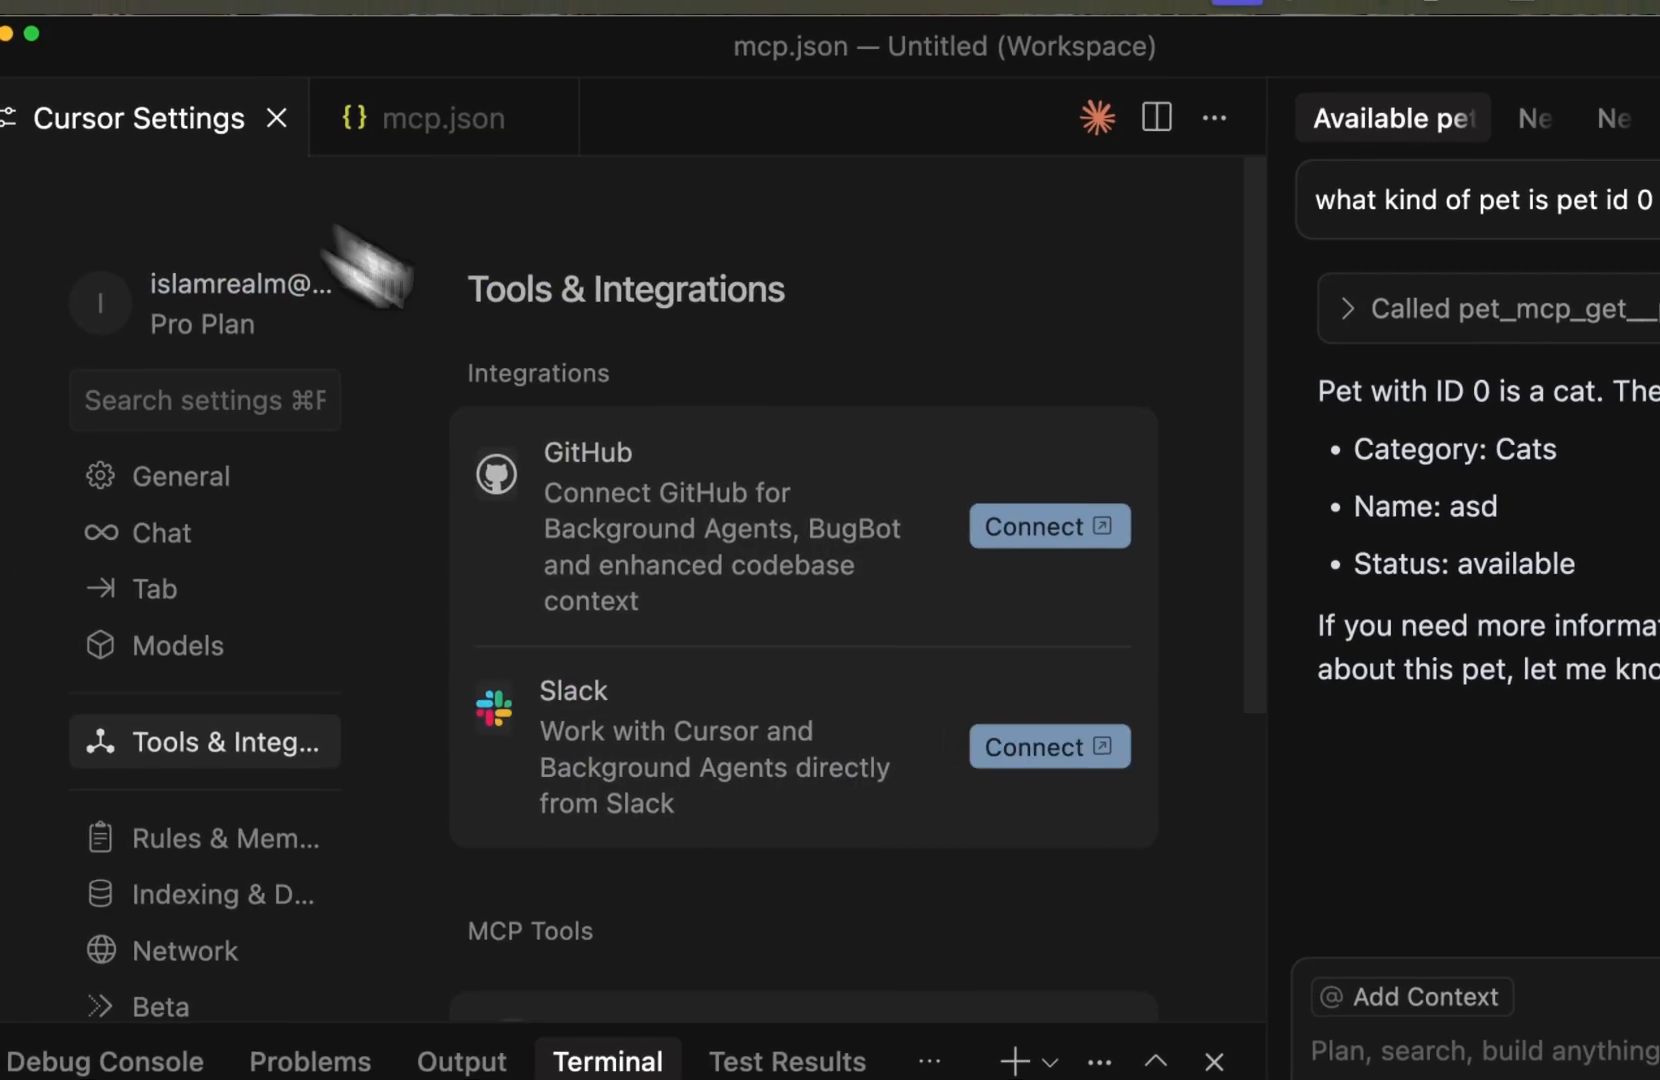
{"action": "scroll", "coordinate": [689, 467], "scroll_direction": "down", "scroll_amount": 5}
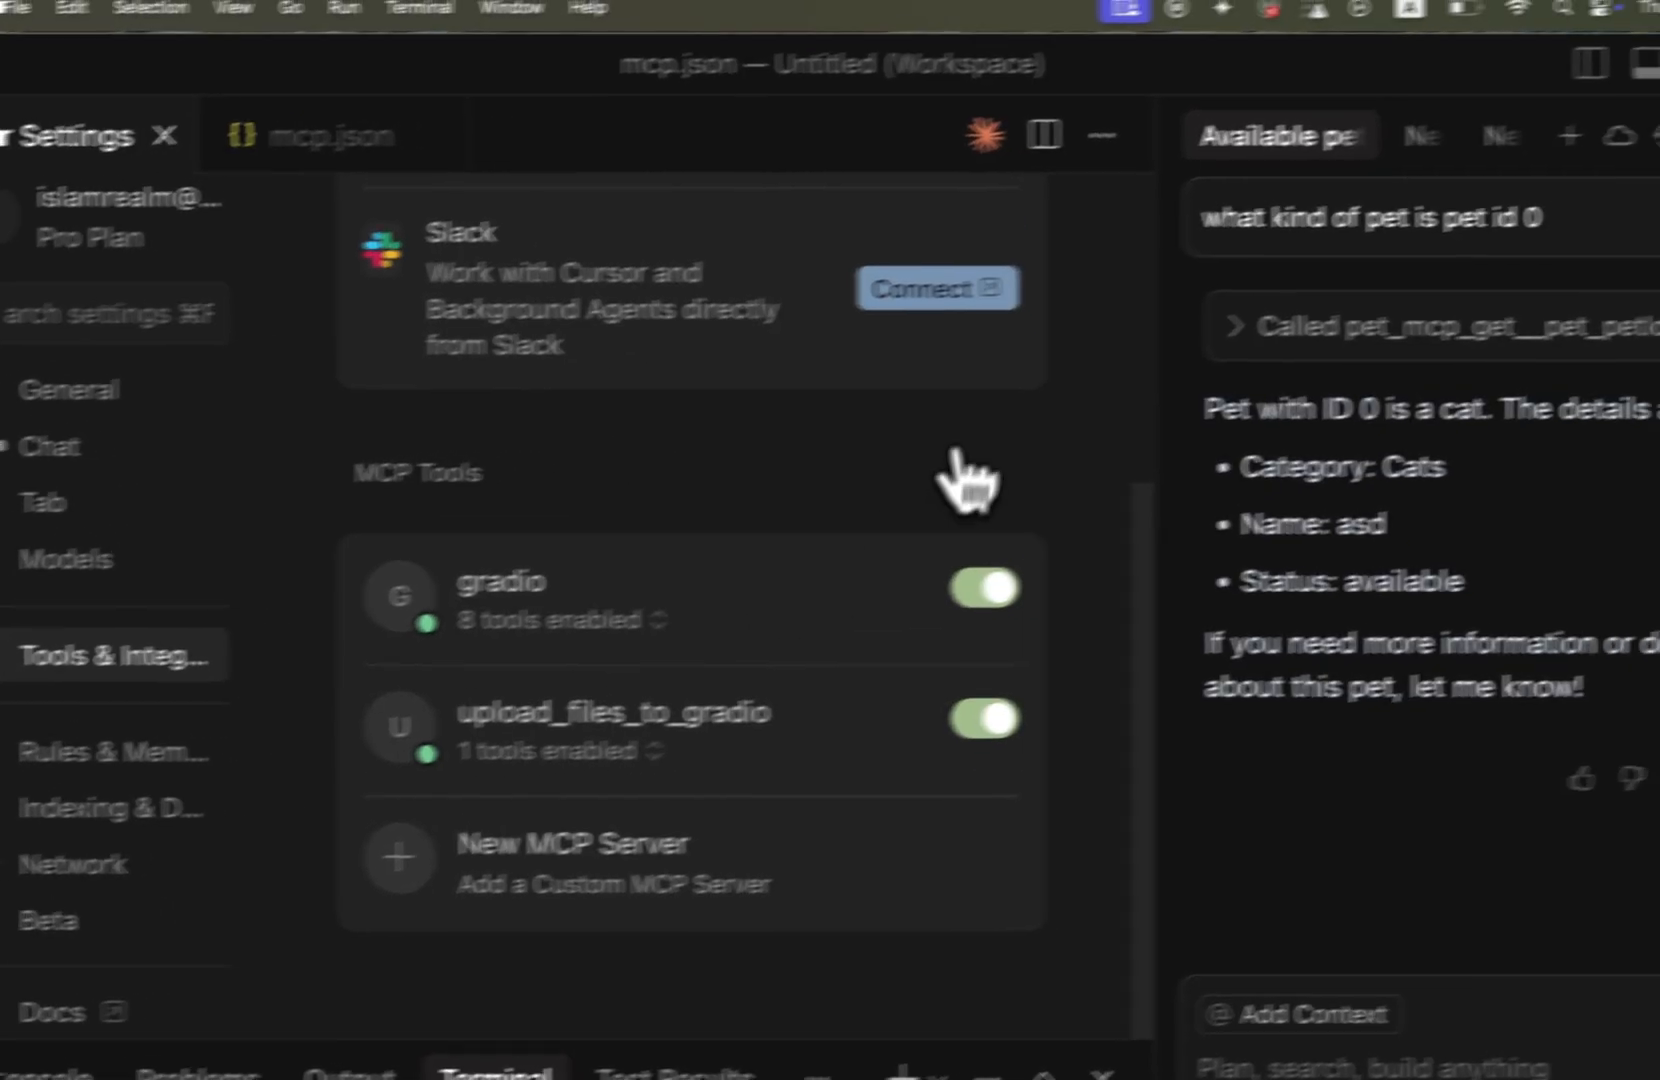
Ask "what kind of pet is pet 1" in a new chat, expand the proposed tool call and run it
{"action": "left_click", "coordinate": [1440, 155]}
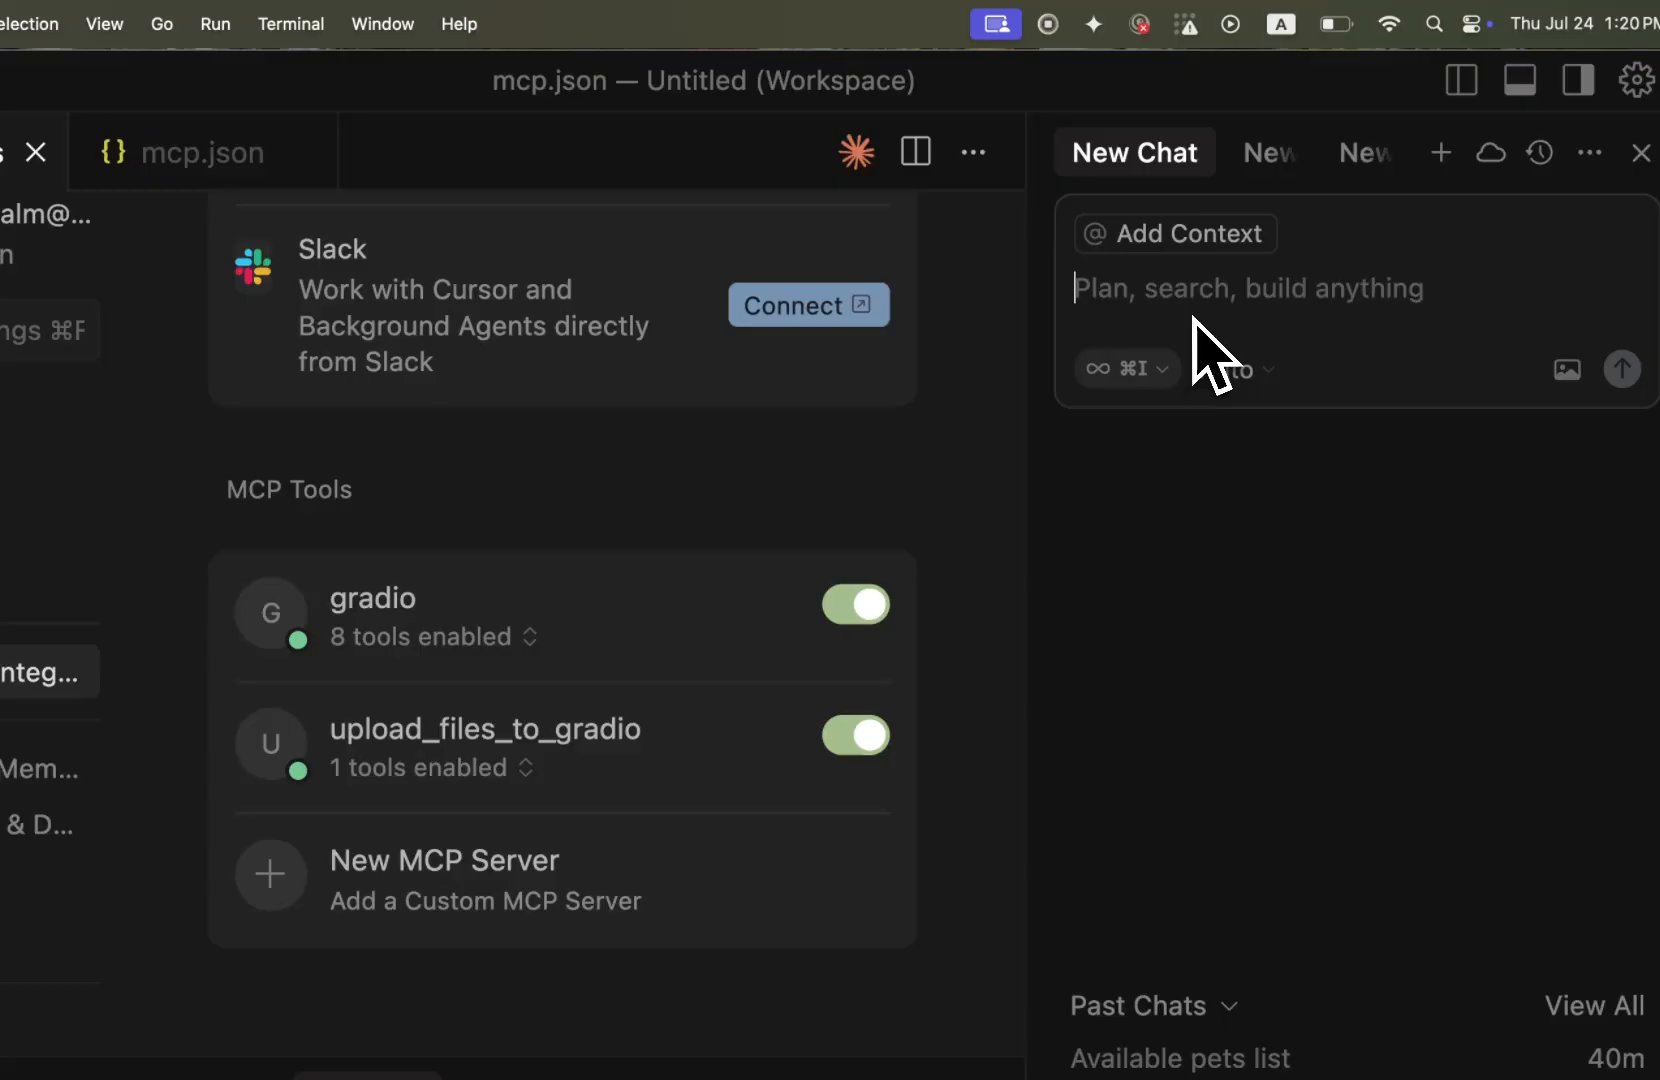
{"action": "type", "text": "what kind of"}
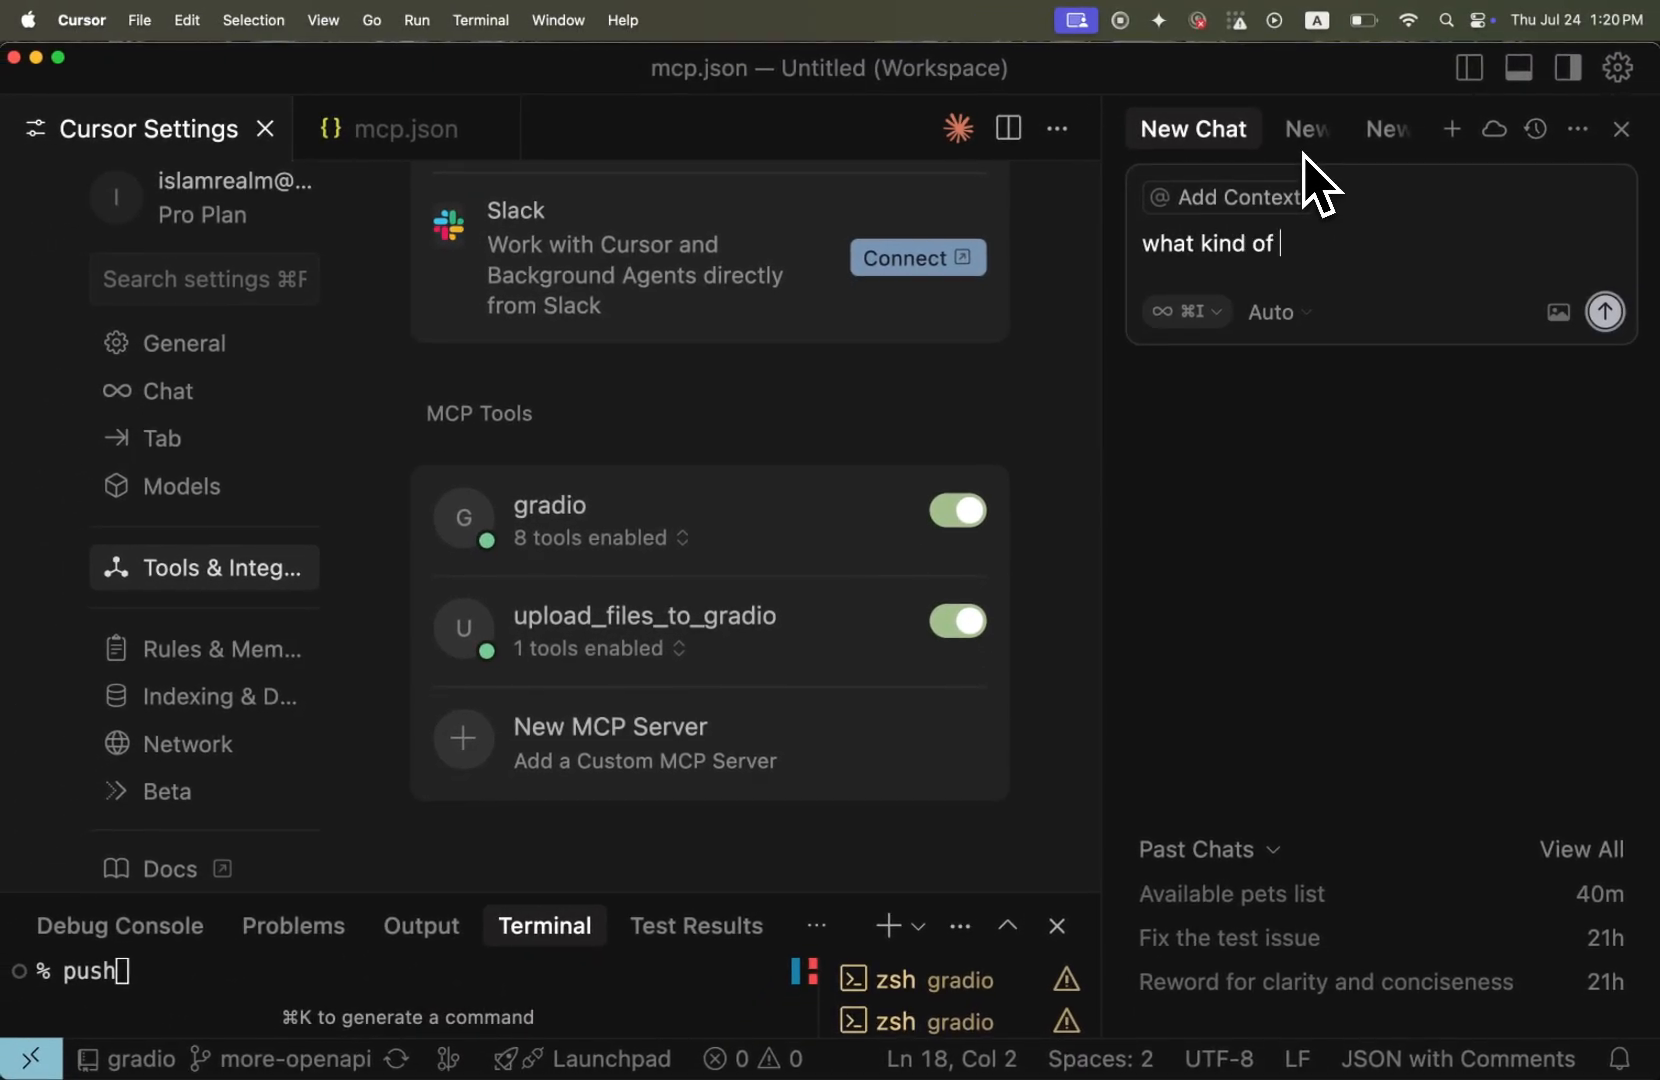
{"action": "type", "text": " pet is pet 1"}
{"action": "key", "text": "Return"}
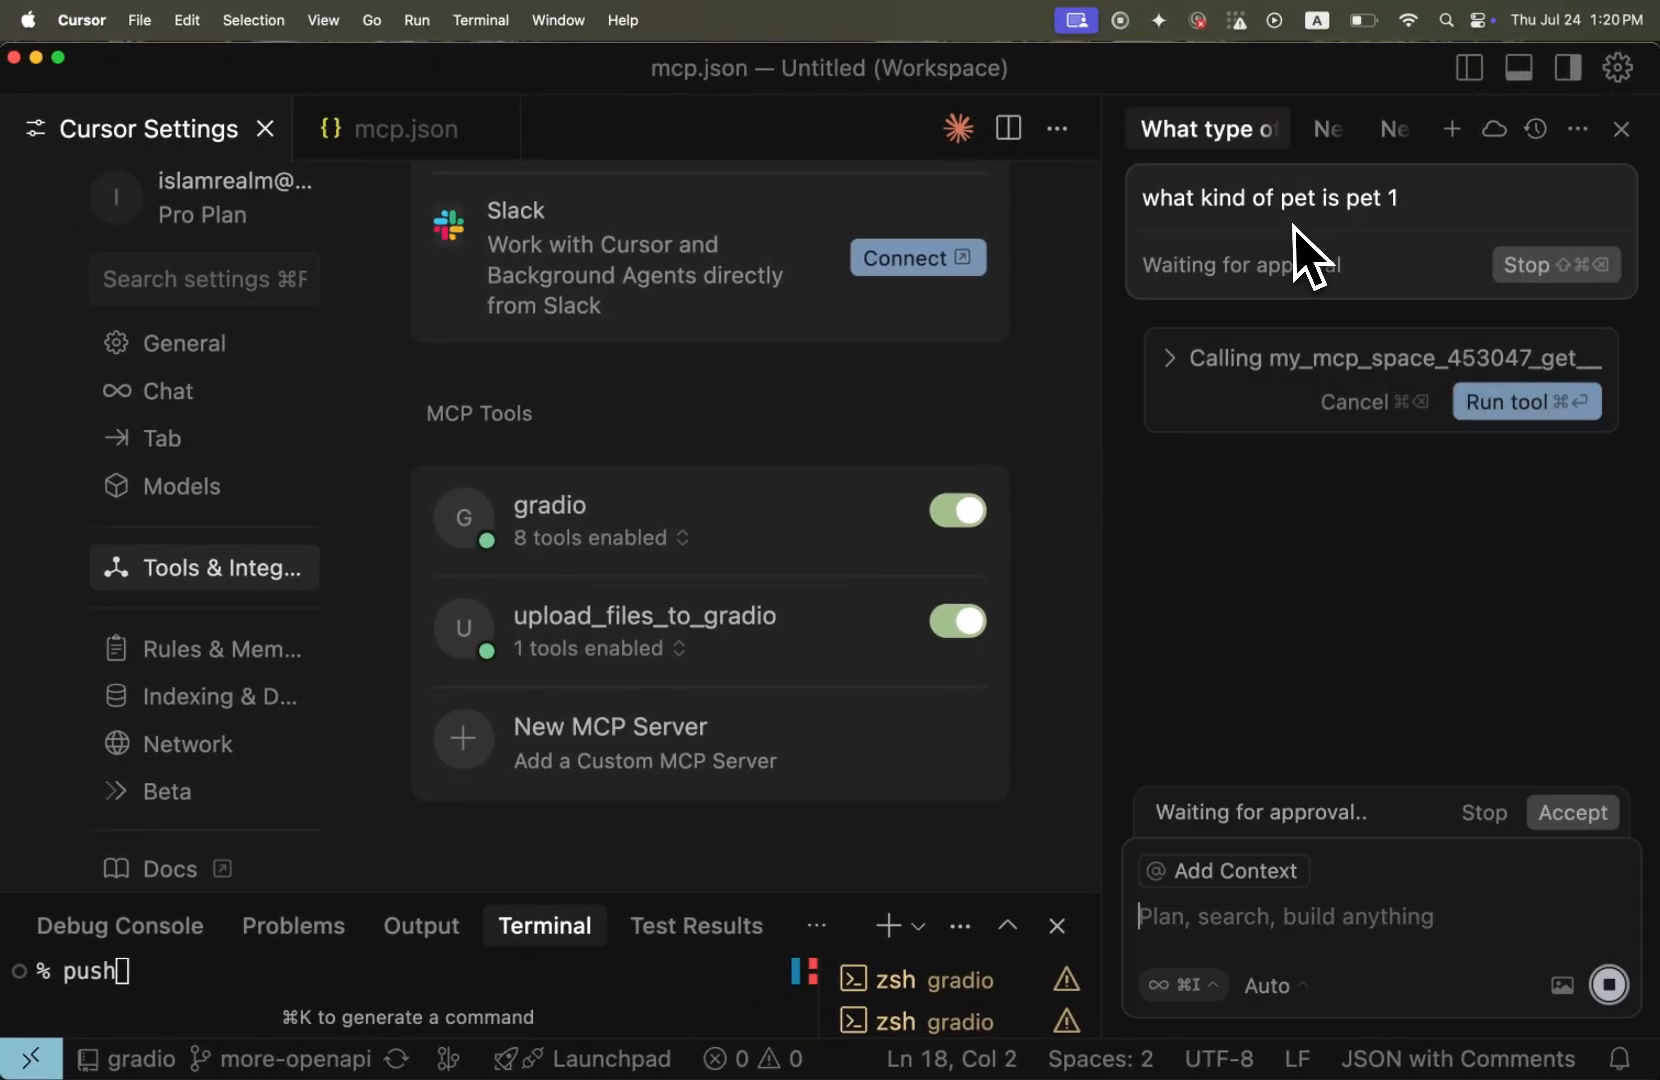
{"action": "left_click", "coordinate": [1408, 358]}
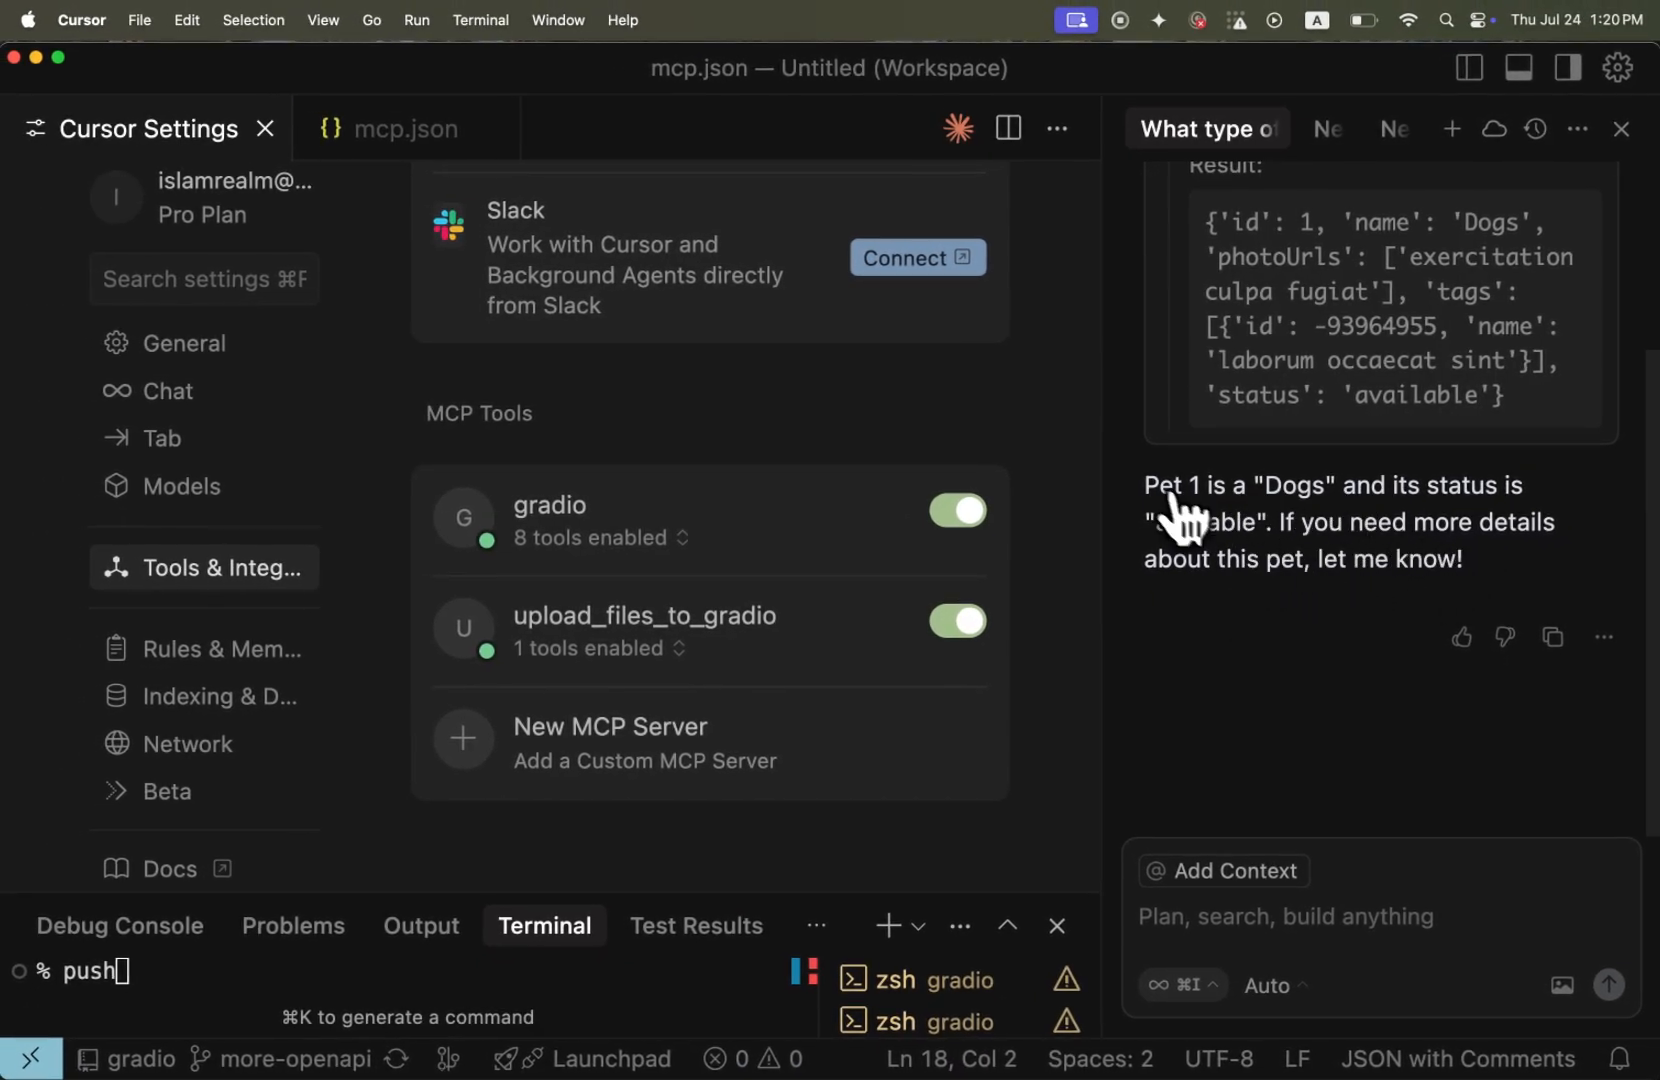
Expand the gradio server's tool list and look through the tool descriptions
{"action": "left_click", "coordinate": [741, 558]}
{"action": "mouse_move", "coordinate": [733, 602]}
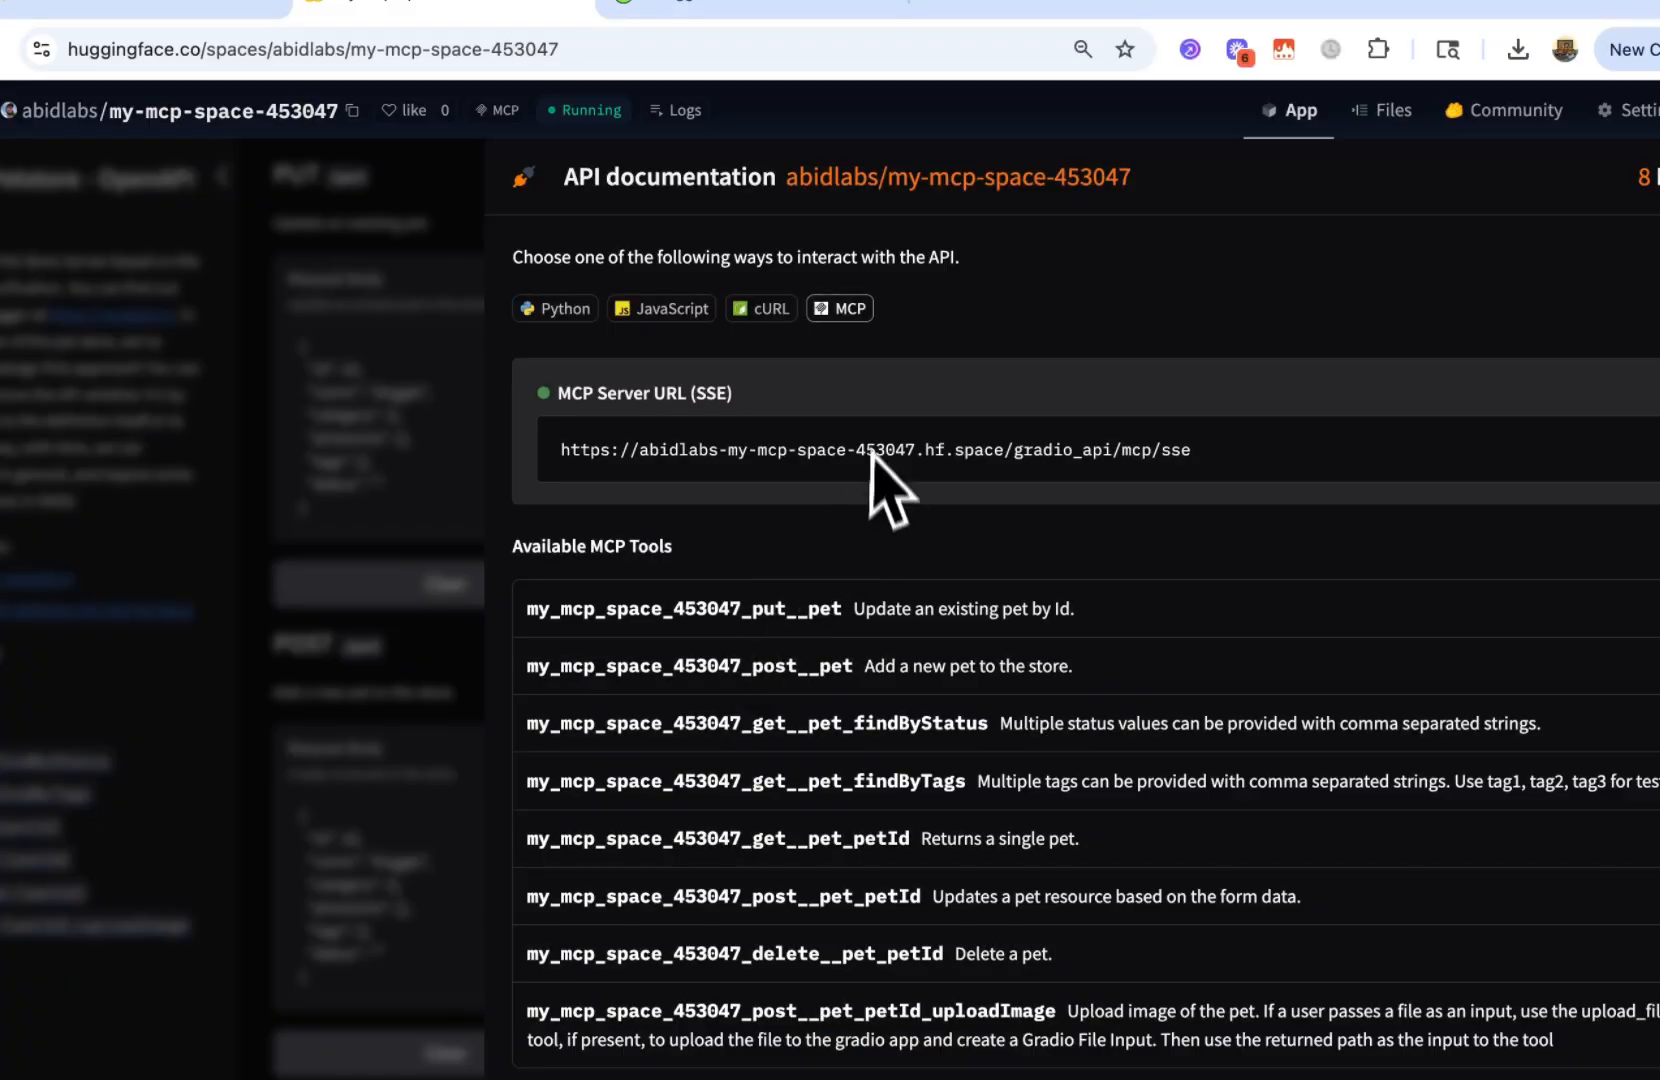
{"action": "scroll", "coordinate": [808, 556], "scroll_direction": "down", "scroll_amount": 3}
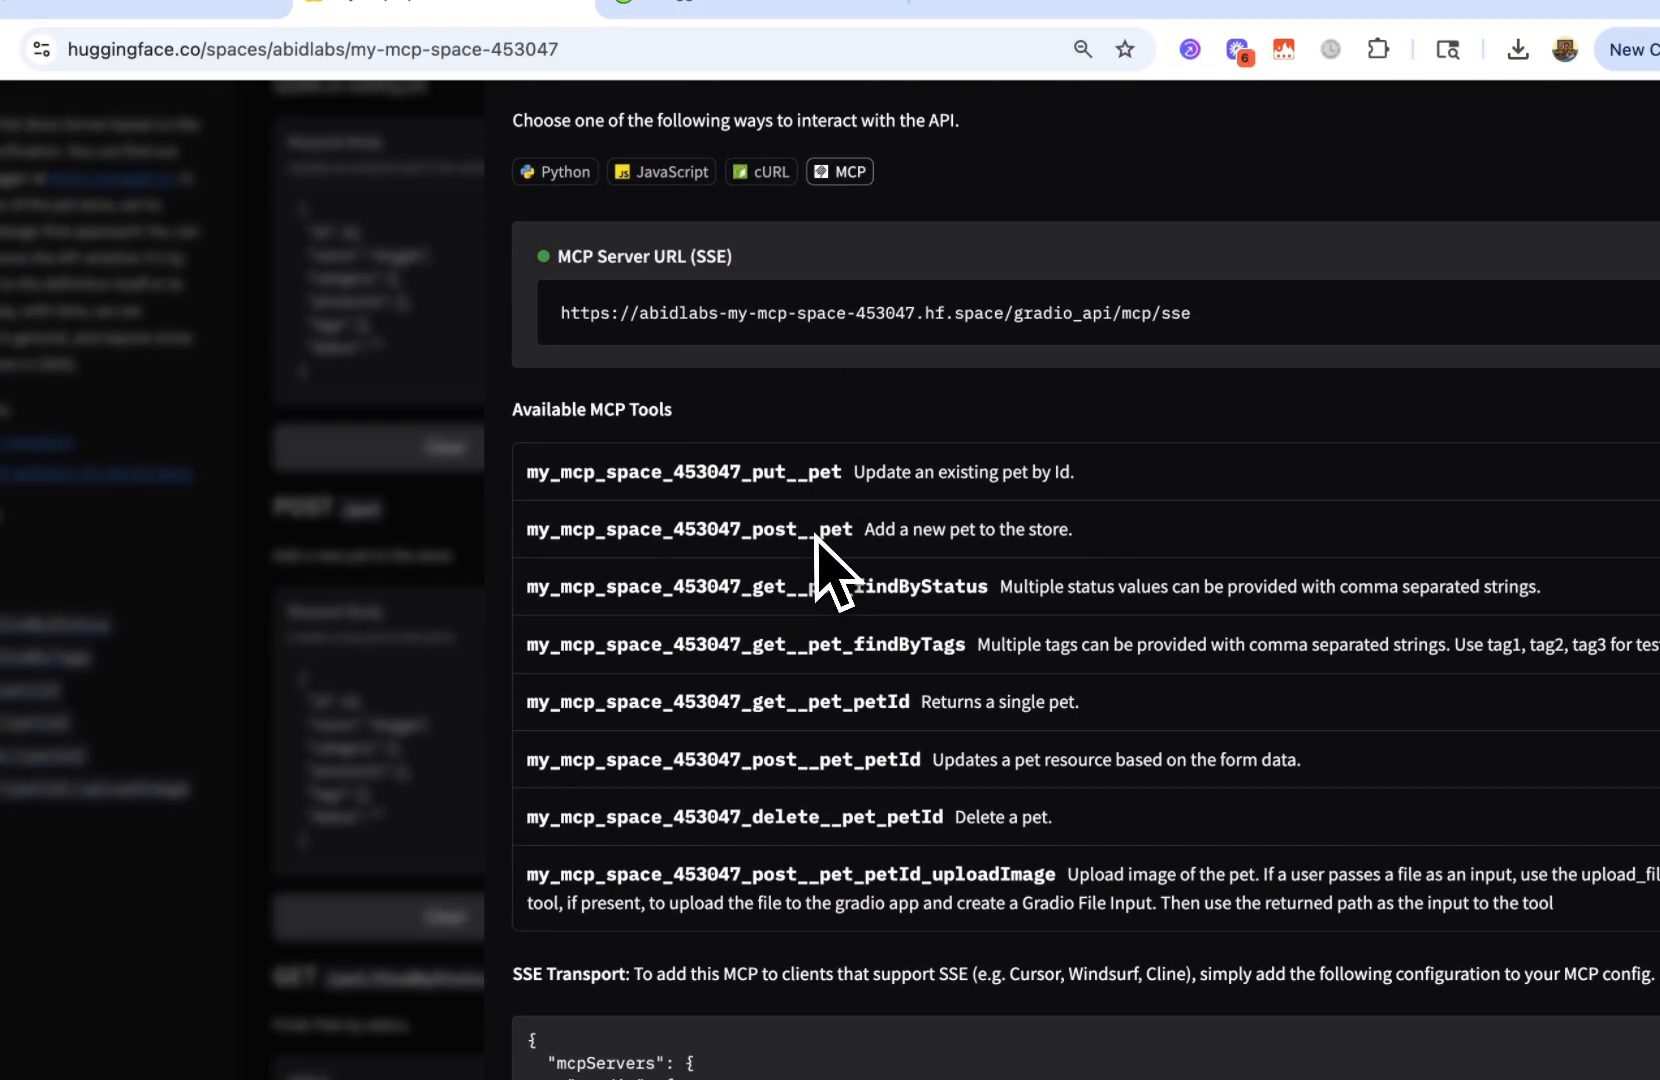
Switch to Chrome and examine the parameters of the put__pet and get__pet_findByStatus tools in the Space's API documentation
{"action": "left_click", "coordinate": [866, 478]}
{"action": "scroll", "coordinate": [862, 482], "scroll_direction": "down", "scroll_amount": 2}
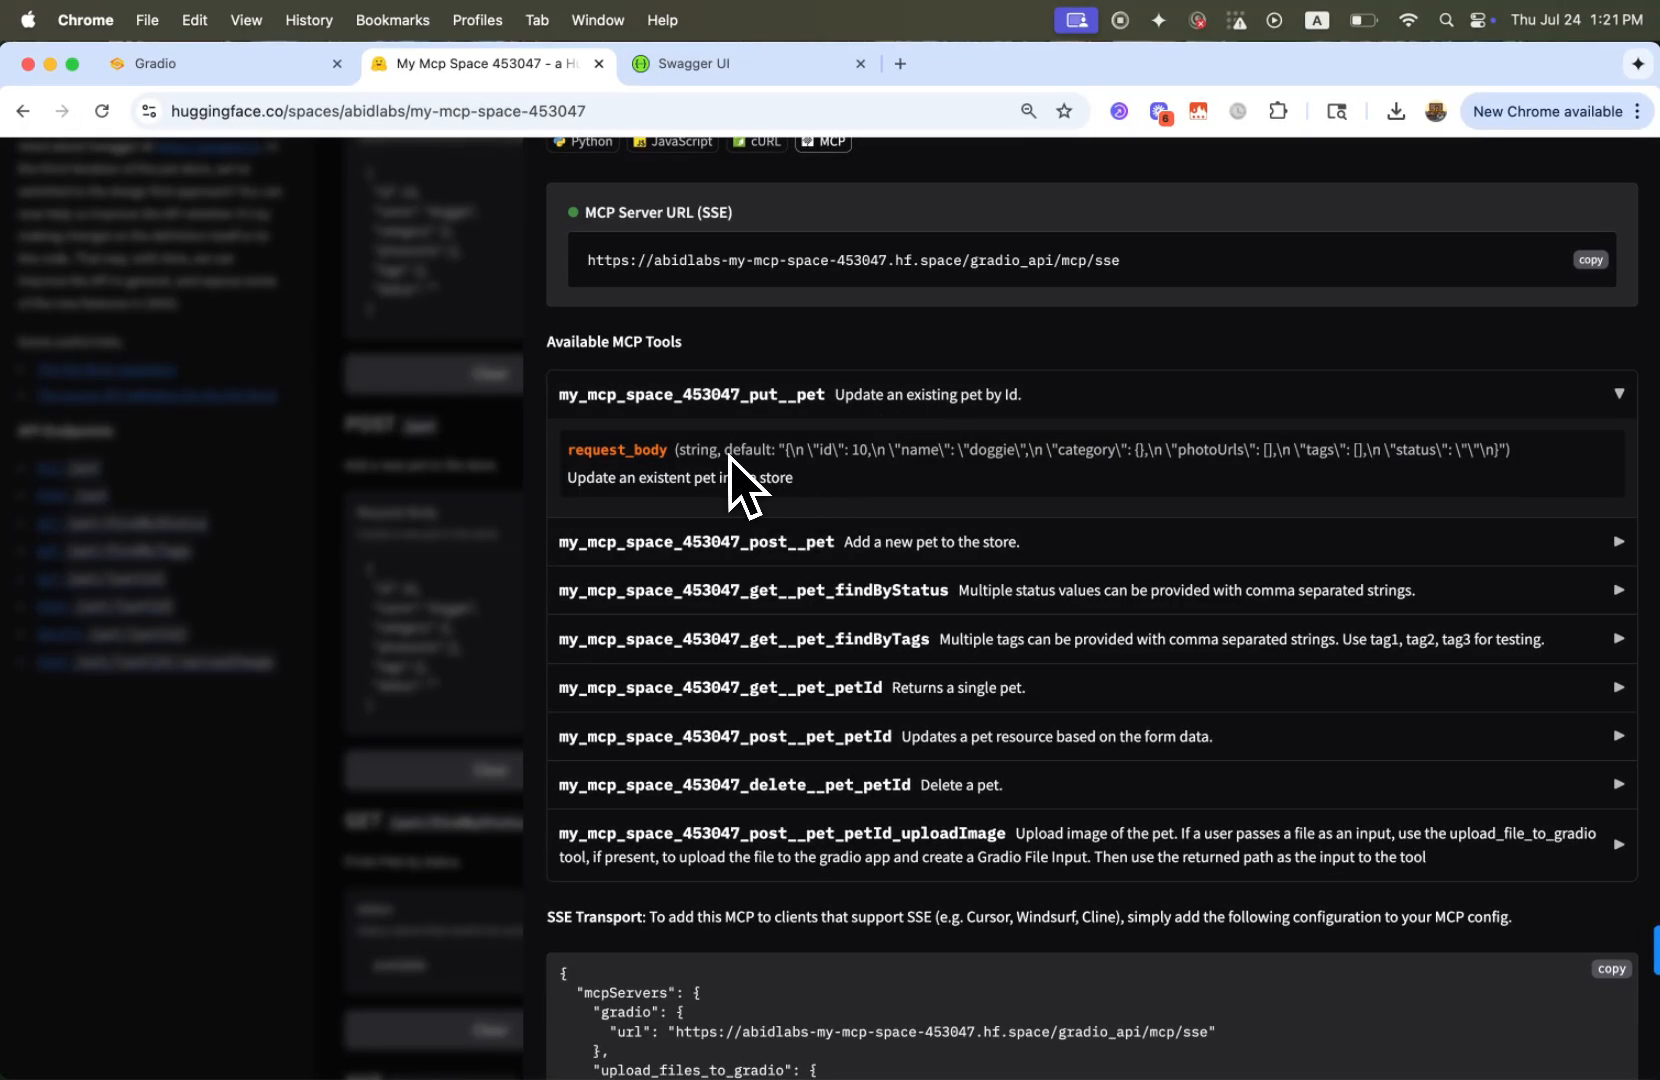
{"action": "scroll", "coordinate": [730, 456], "scroll_direction": "down", "scroll_amount": 3}
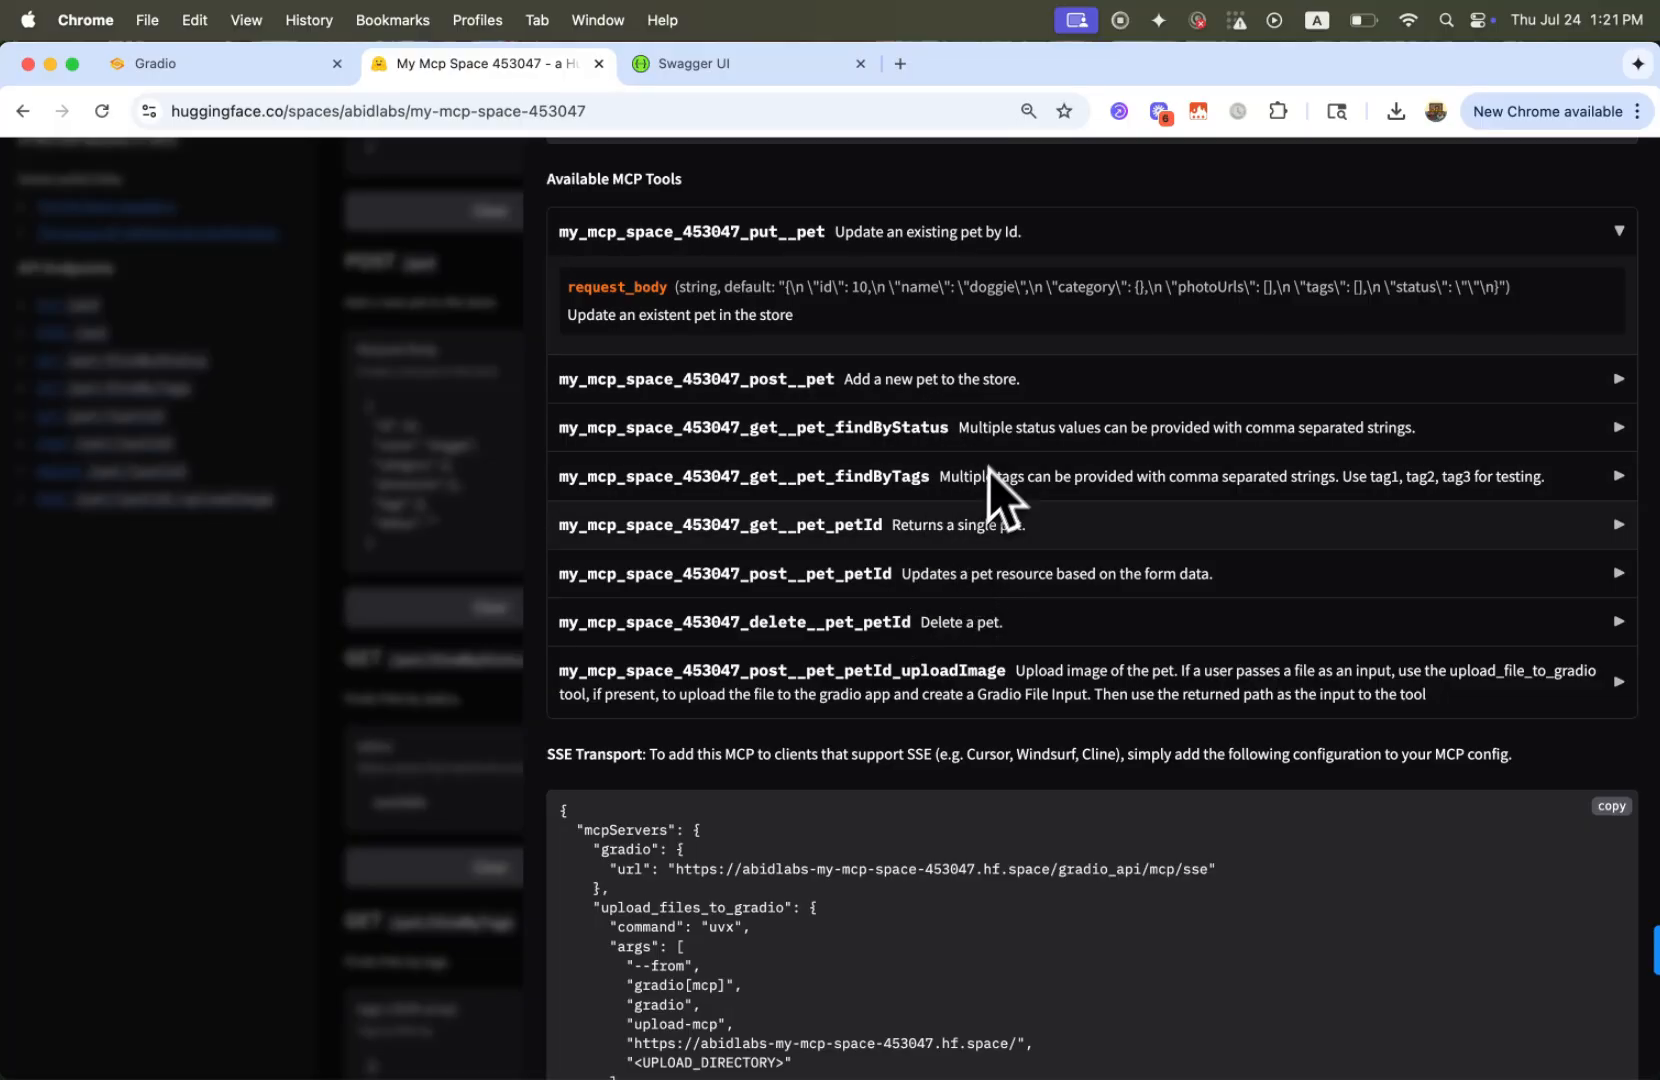
{"action": "left_click", "coordinate": [918, 438]}
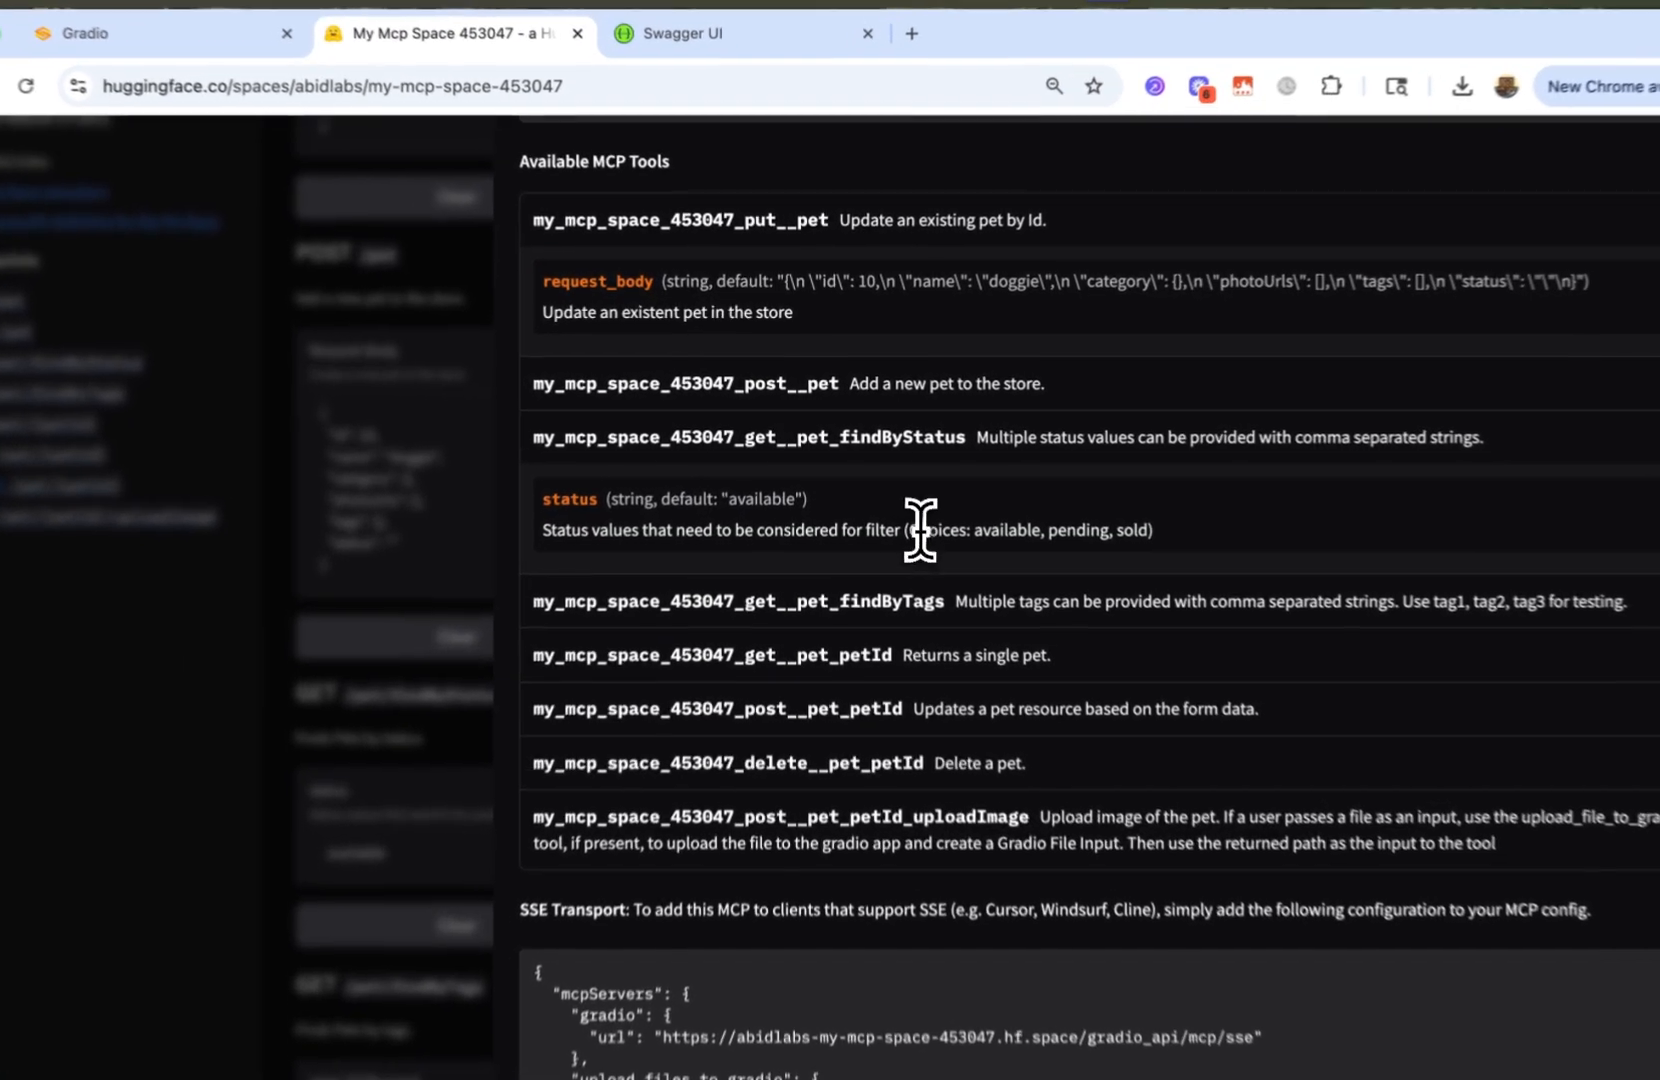
{"action": "left_click_drag", "start_coordinate": [895, 511], "coordinate": [1087, 511]}
{"action": "left_click", "coordinate": [1086, 511]}
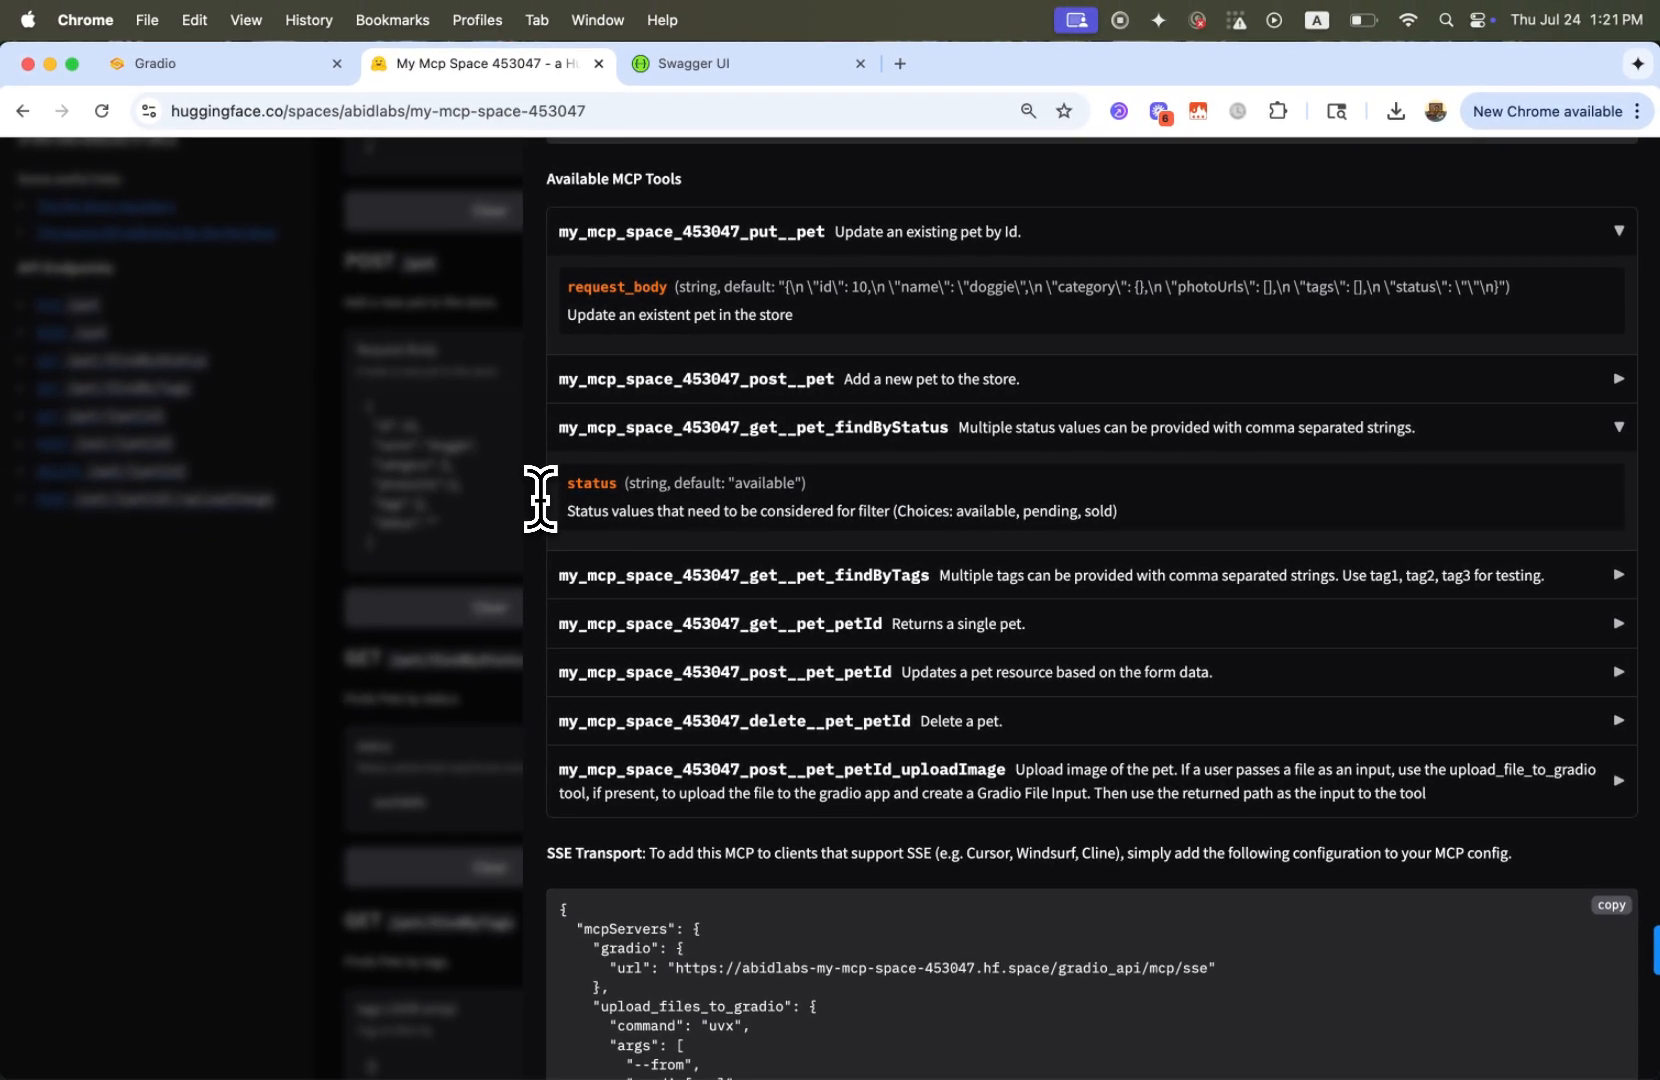
Close the API documentation, review the Space's page and return to the OpenAPI to MCP converter
{"action": "scroll", "coordinate": [540, 499], "scroll_direction": "up", "scroll_amount": 5}
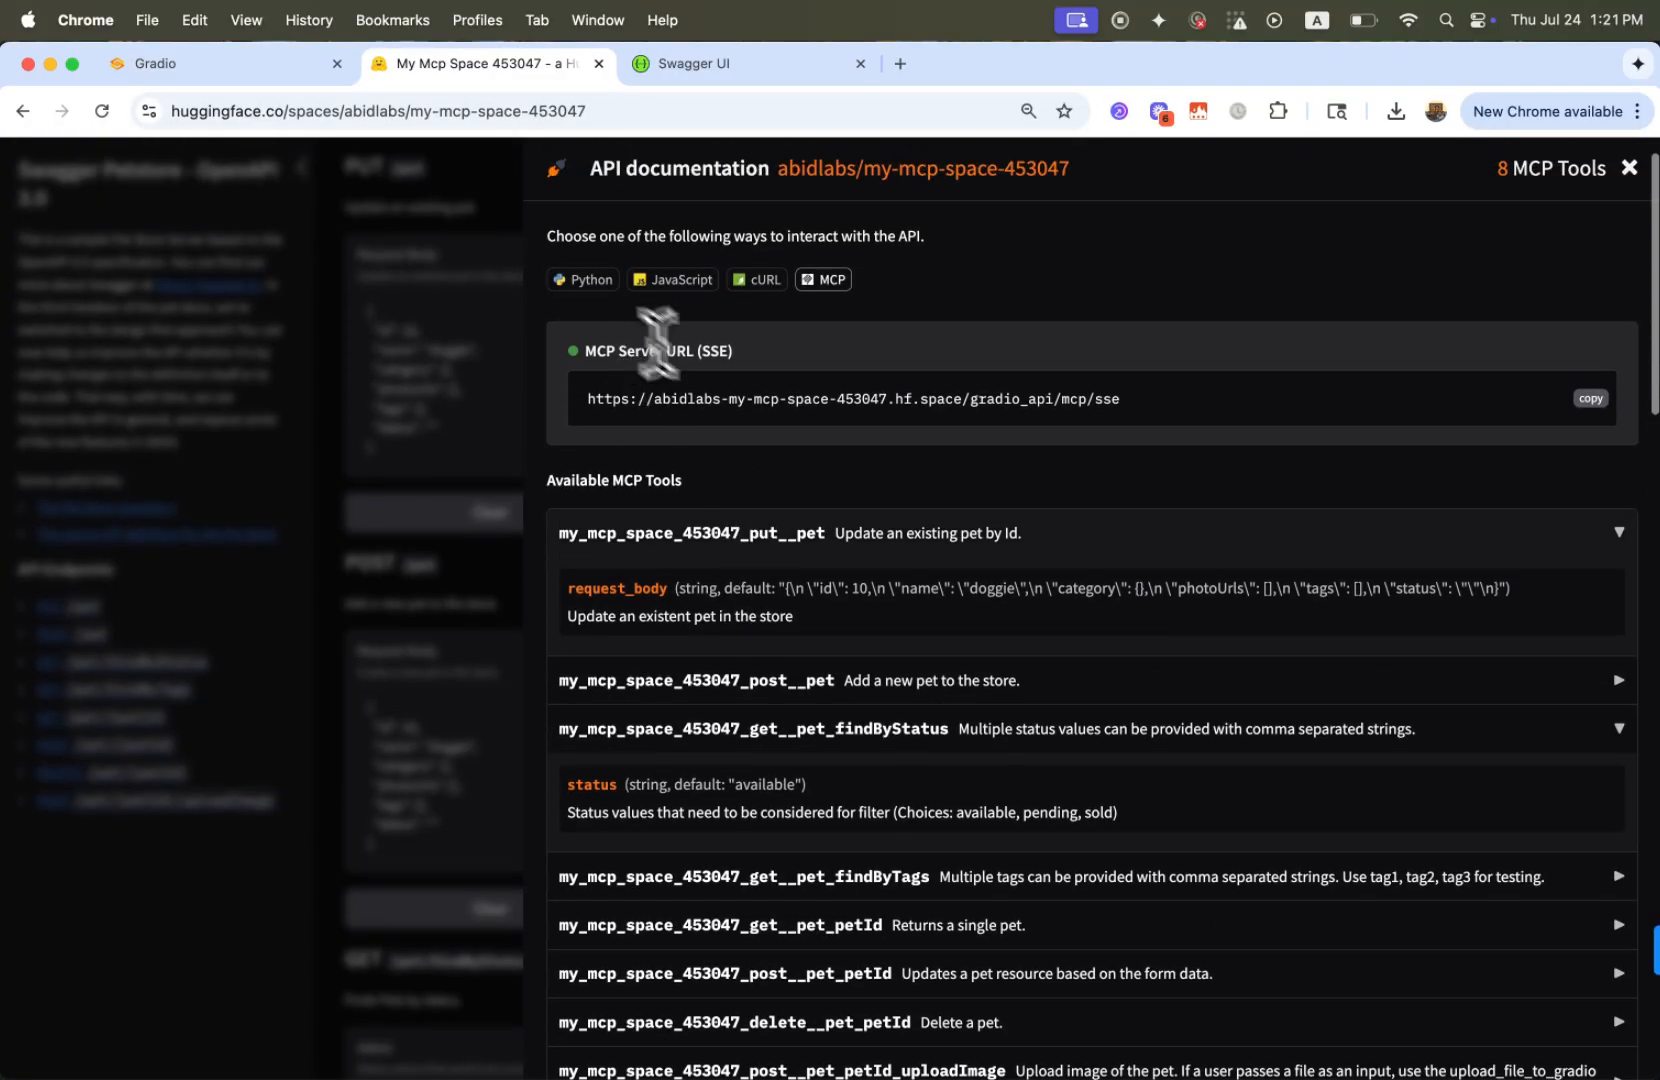
{"action": "left_click", "coordinate": [426, 593]}
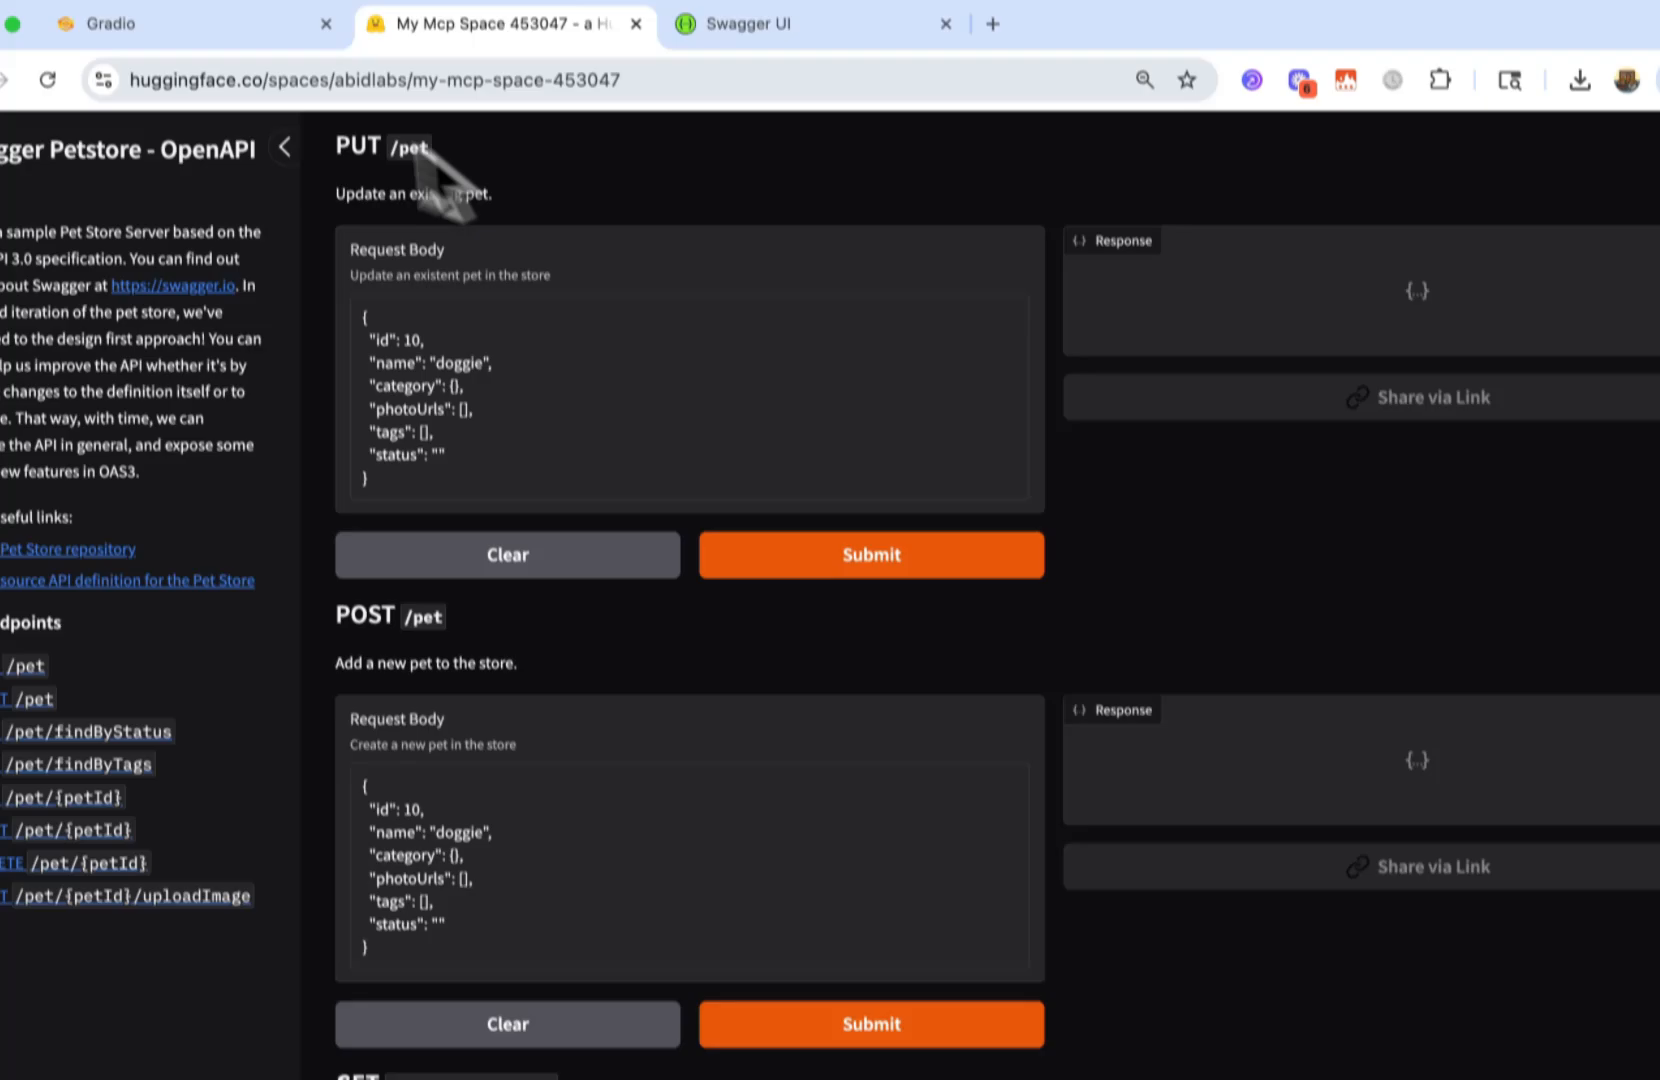
{"action": "left_click", "coordinate": [250, 22]}
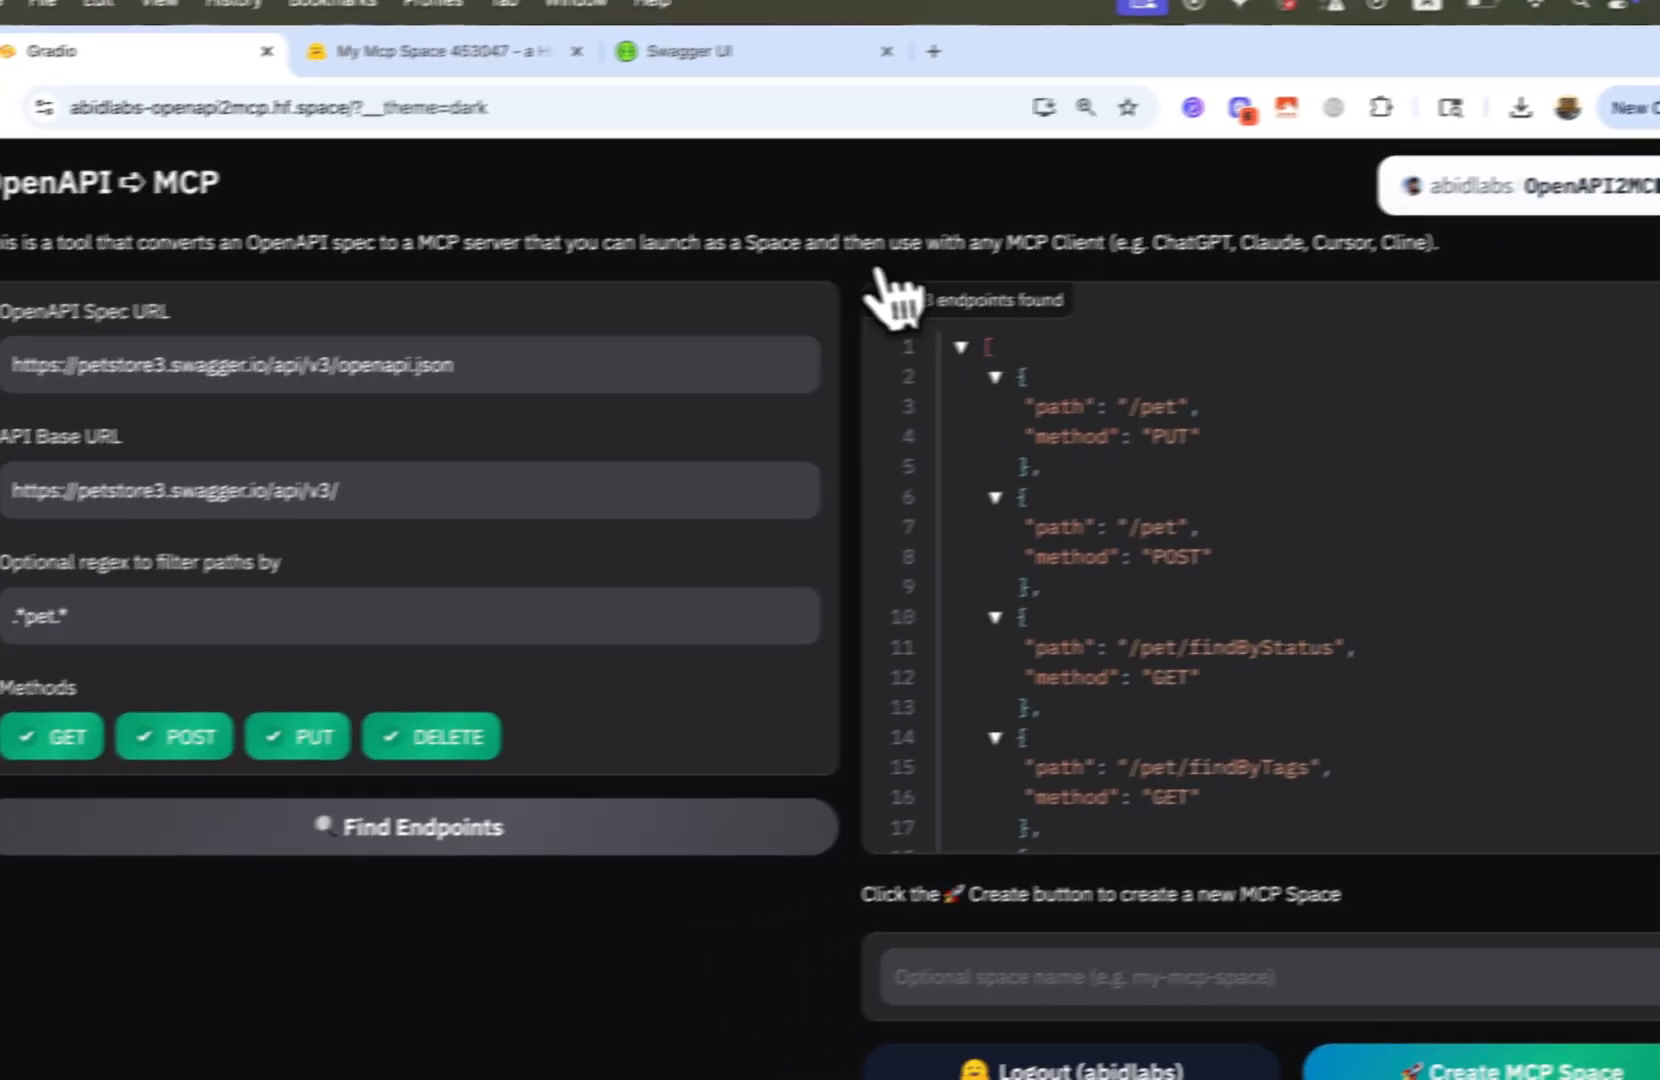
{"action": "left_click", "coordinate": [437, 62]}
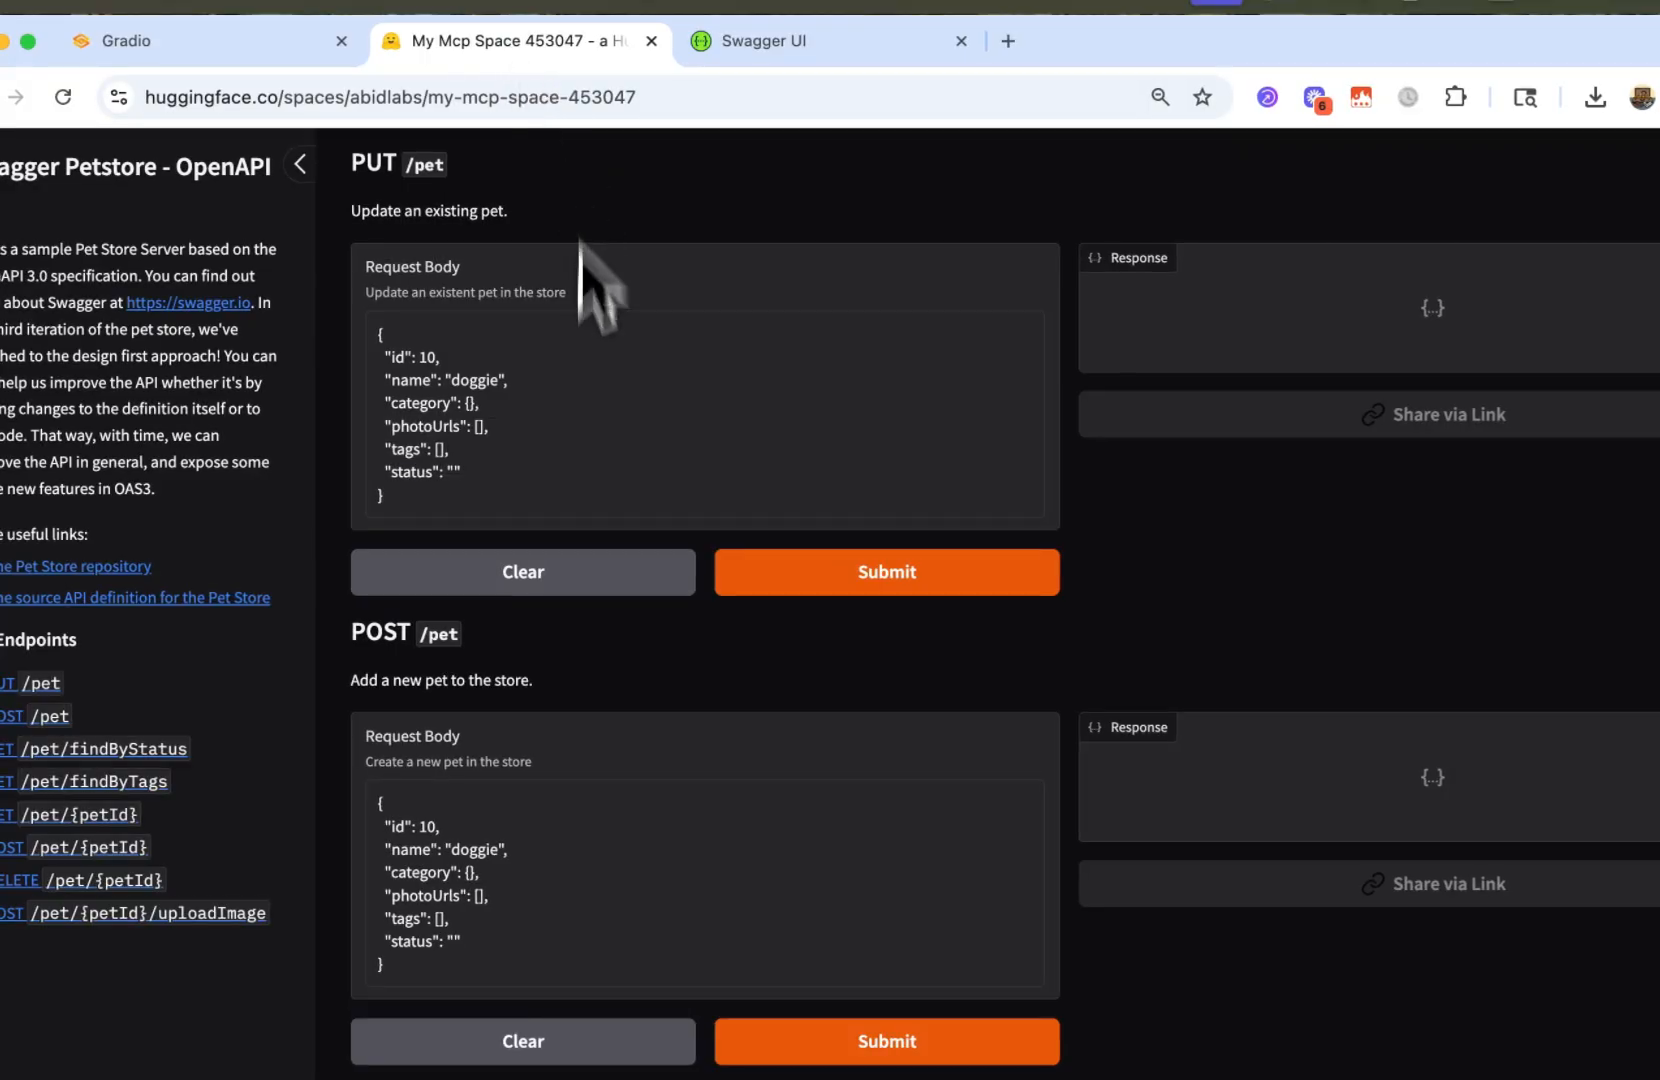
{"action": "scroll", "coordinate": [590, 330], "scroll_direction": "up", "scroll_amount": 1}
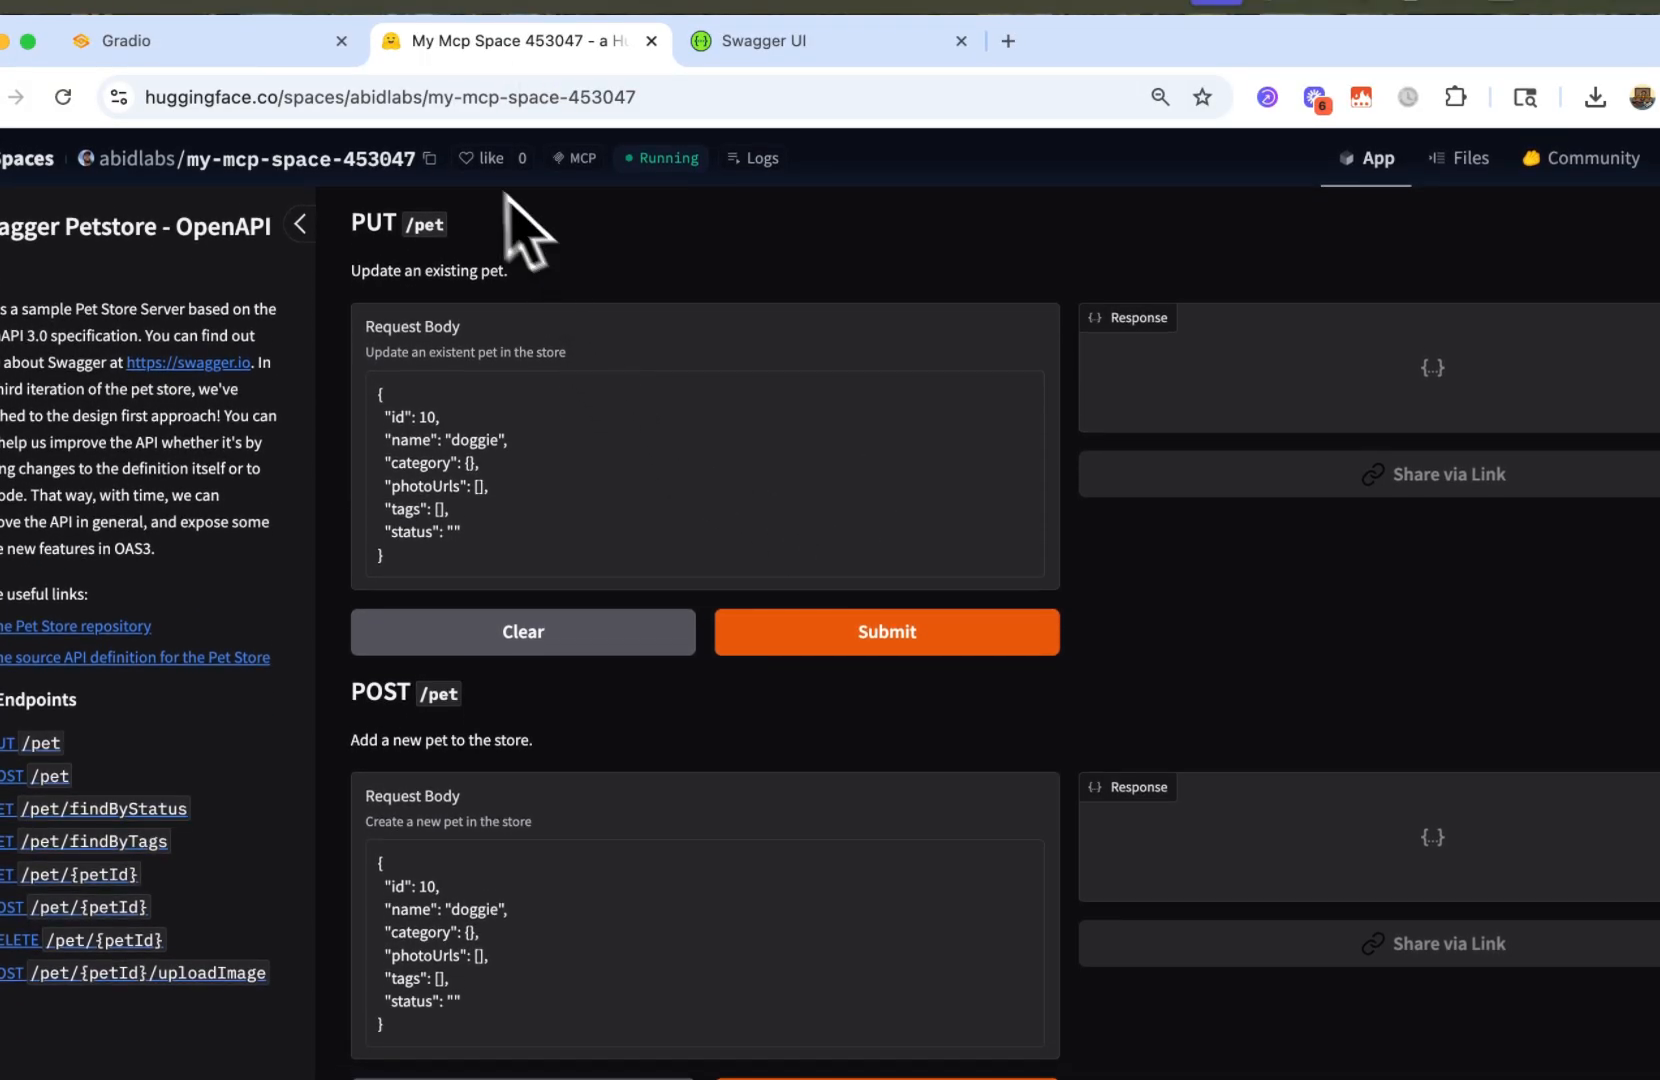
{"action": "left_click", "coordinate": [246, 47]}
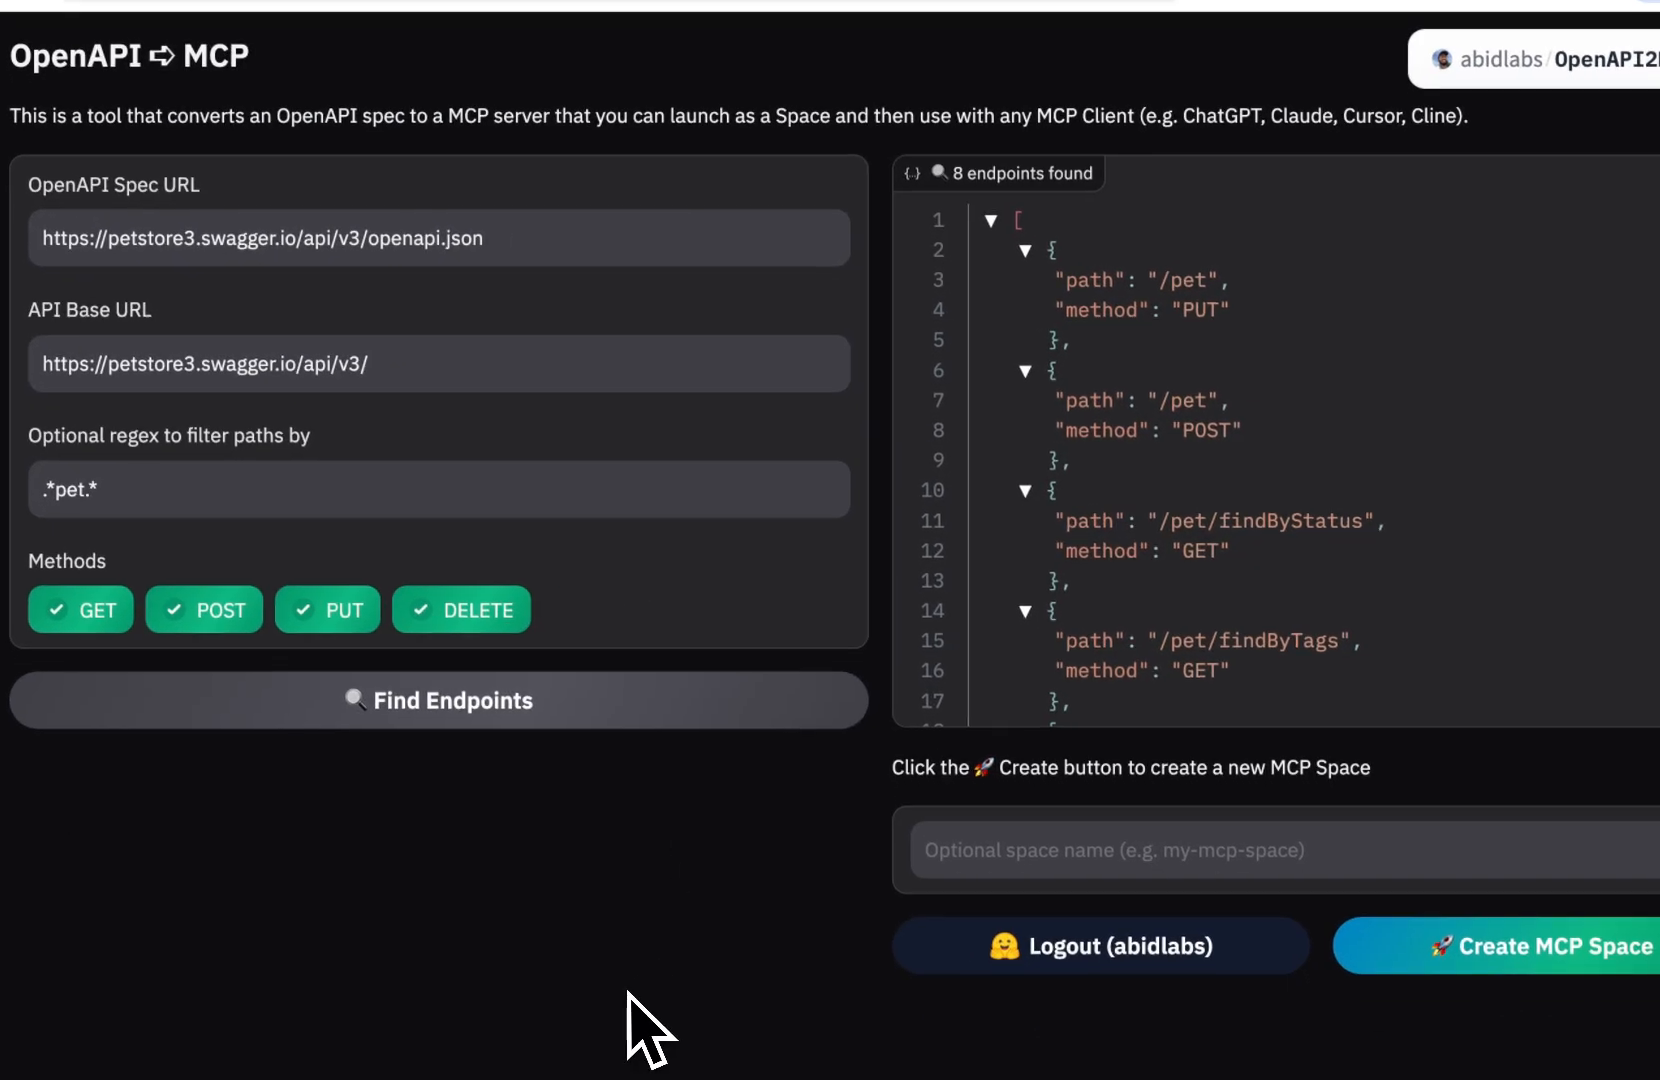